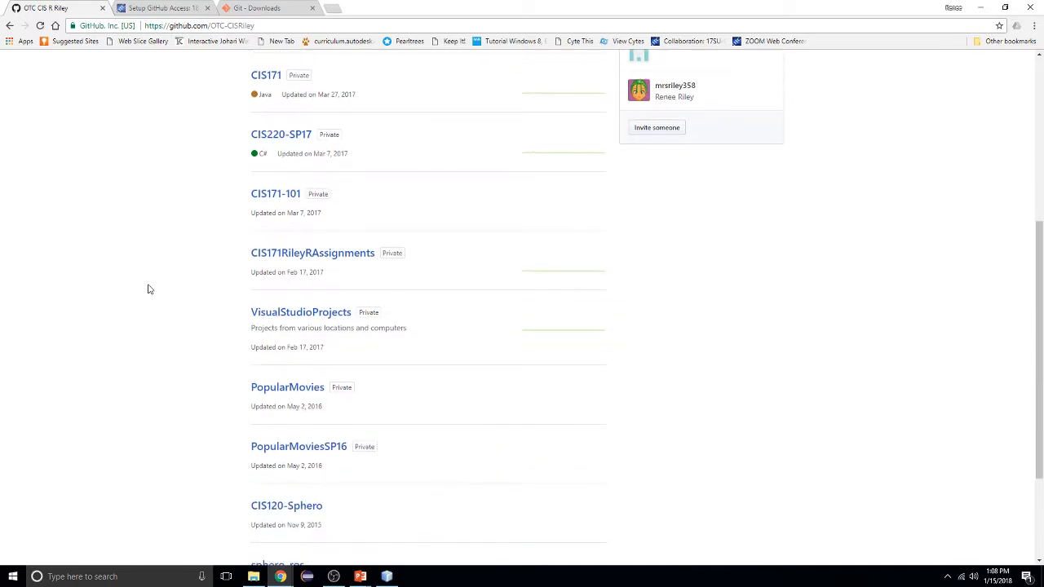
Begin a new organization repository and enter the name CIS171RileyR with a capital final R
scroll(149, 289, "up", 3)
scroll(149, 289, "up", 3)
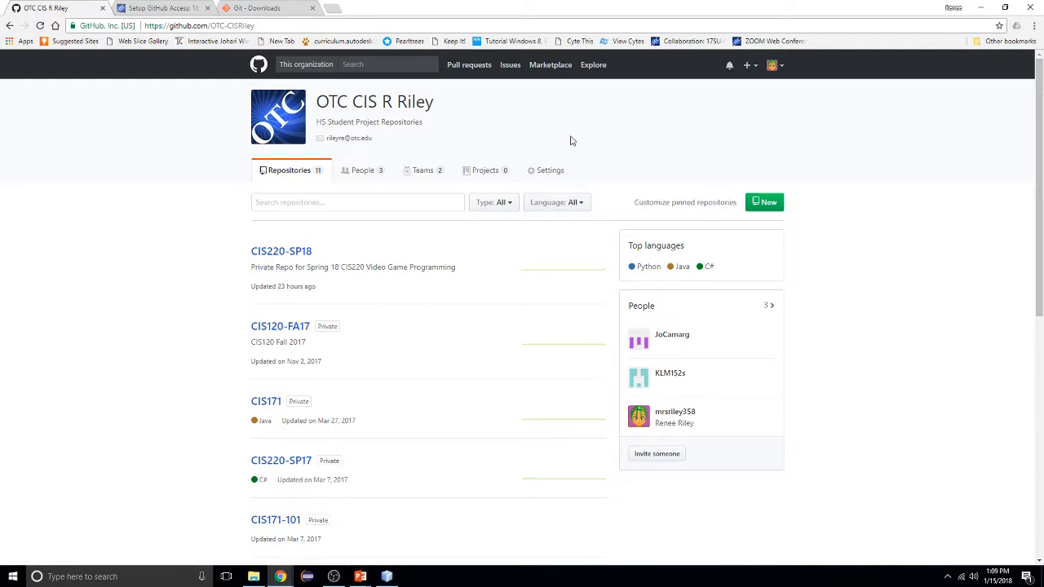
left_click(769, 205)
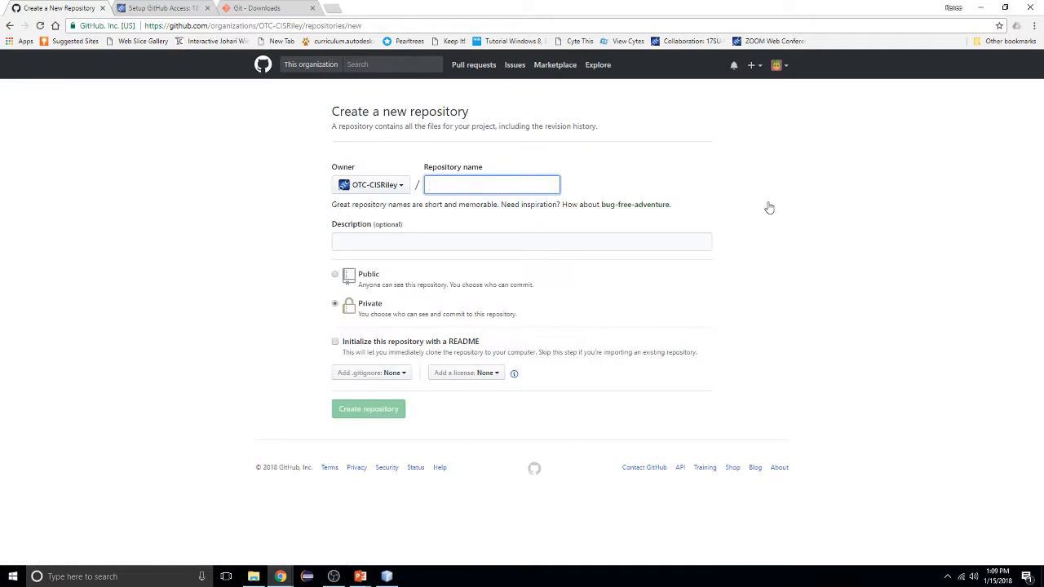
type("CIS171")
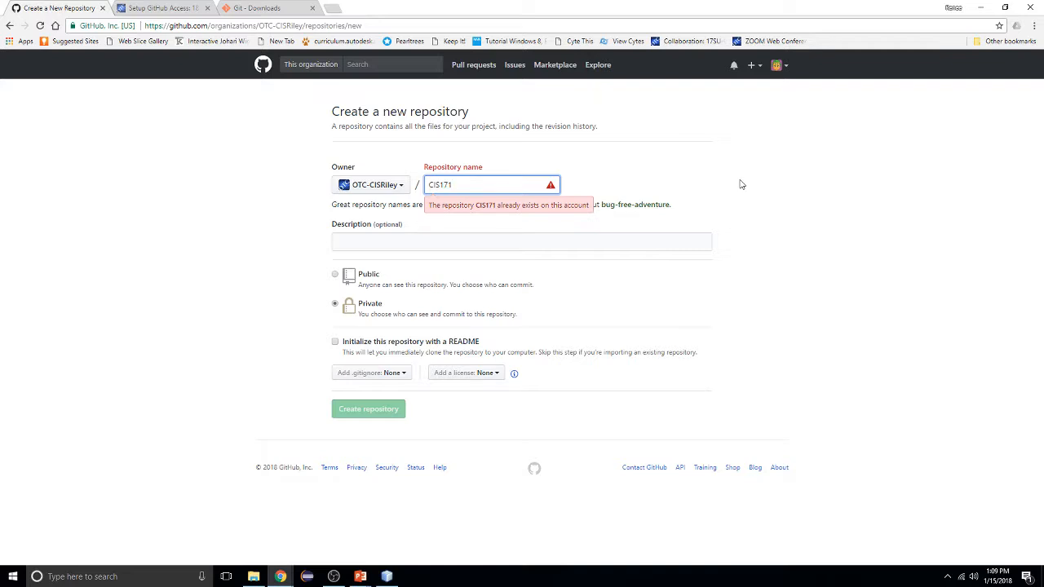
type("Rileyr")
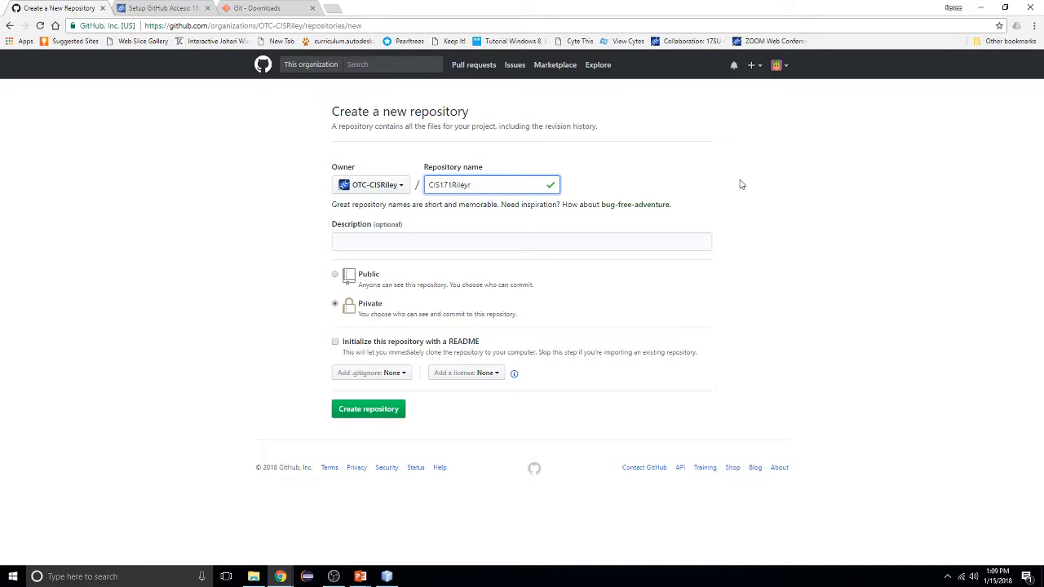
key("BackSpace")
type("R")
Pick the Java .gitignore template, enter a CIS171 repository description, and create the repository
left_click(401, 380)
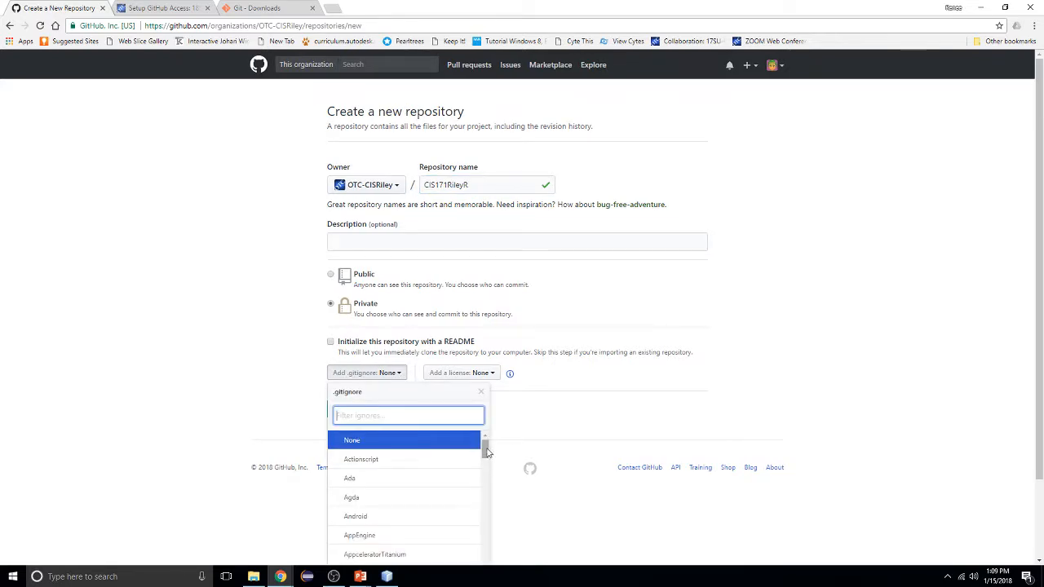
left_click_drag(487, 450, 486, 530)
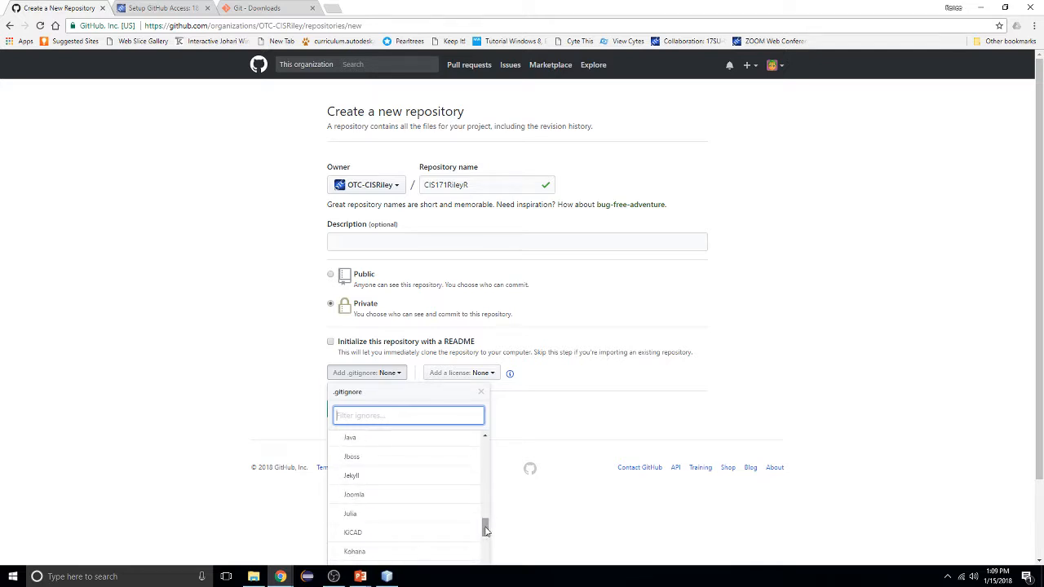
left_click(362, 446)
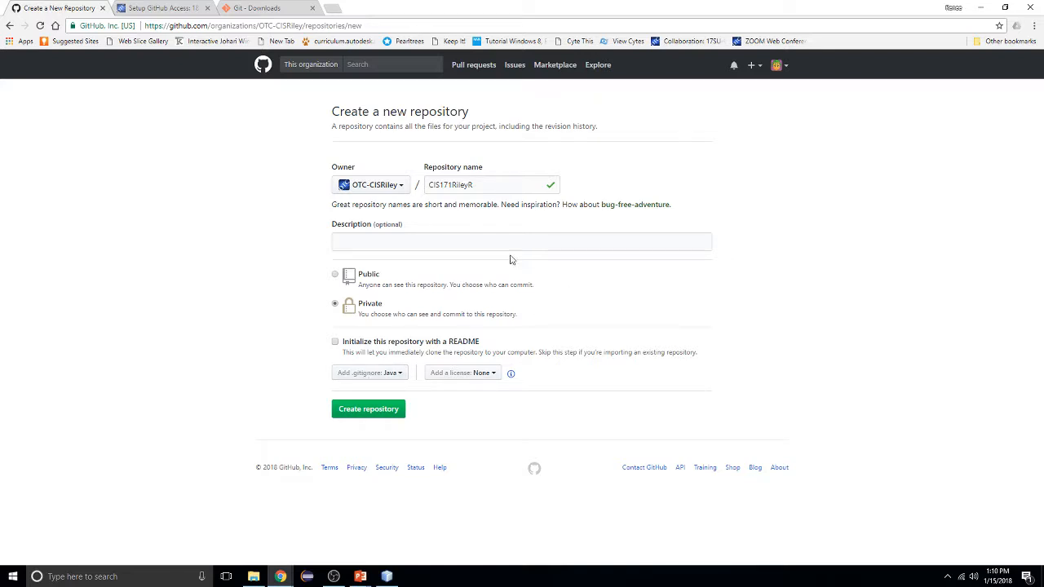
left_click(479, 243)
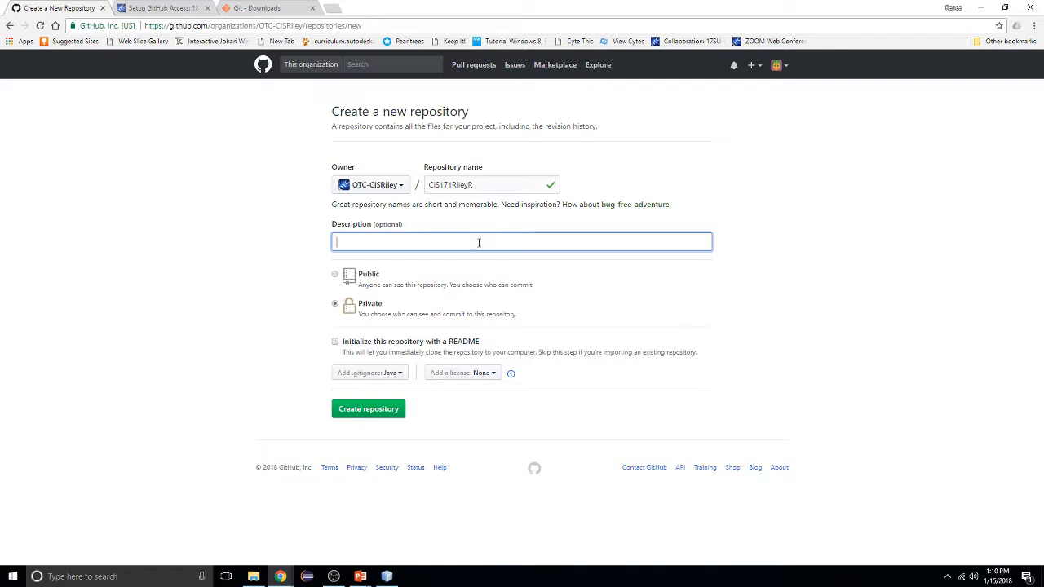
type("GitHub Repo for CIS171 Riley. R")
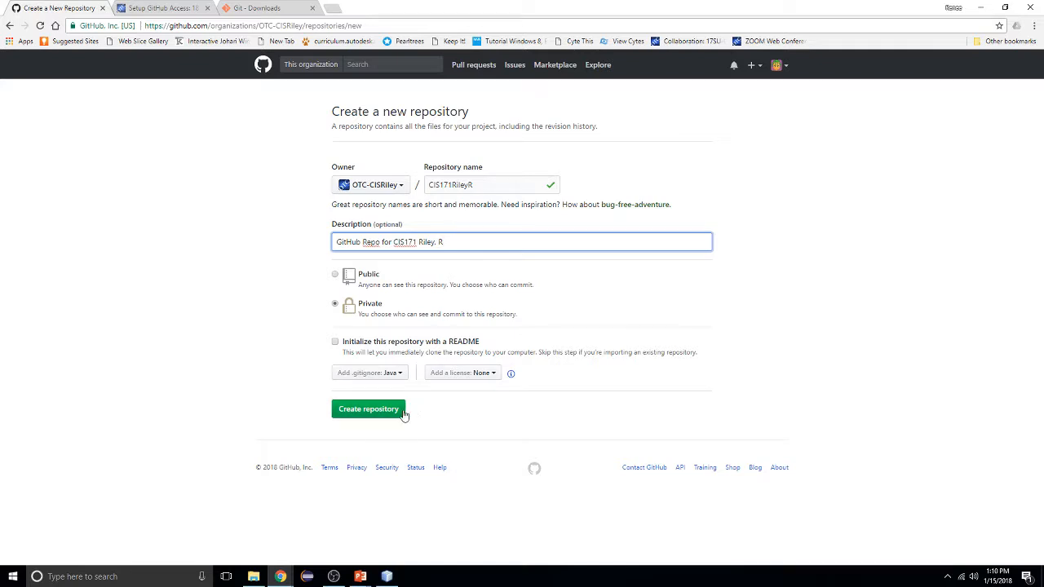
left_click(378, 412)
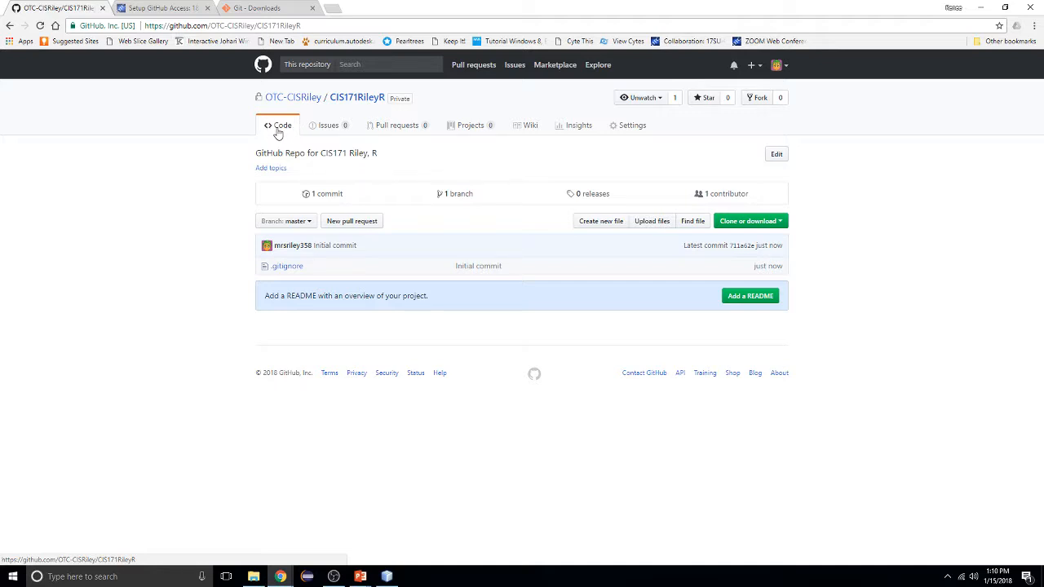
Open the Settings tab of the CIS171RileyR repository
left_click(637, 128)
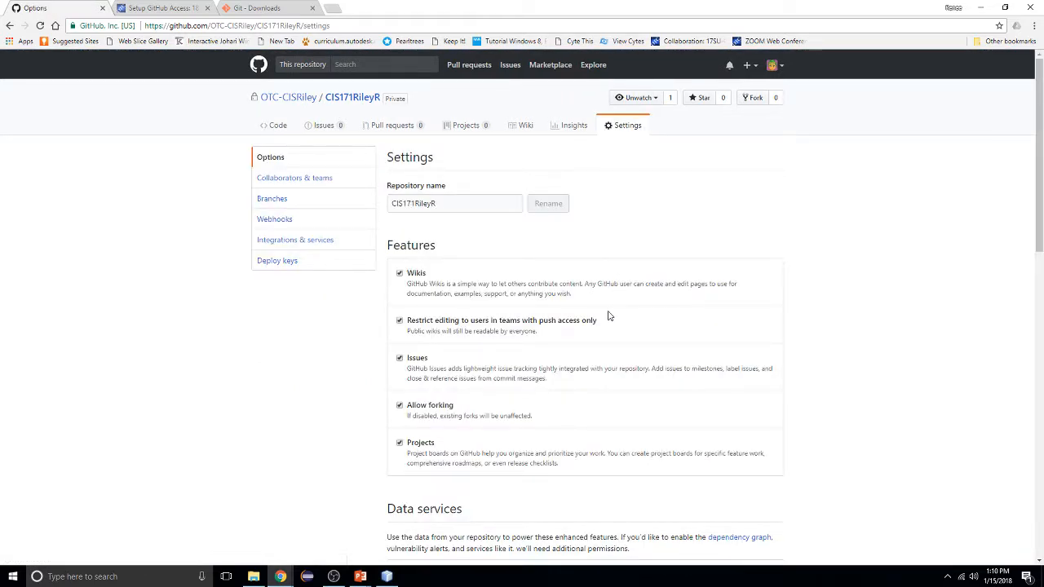
Open the Collaborators & teams settings, confirming the account password
left_click(311, 181)
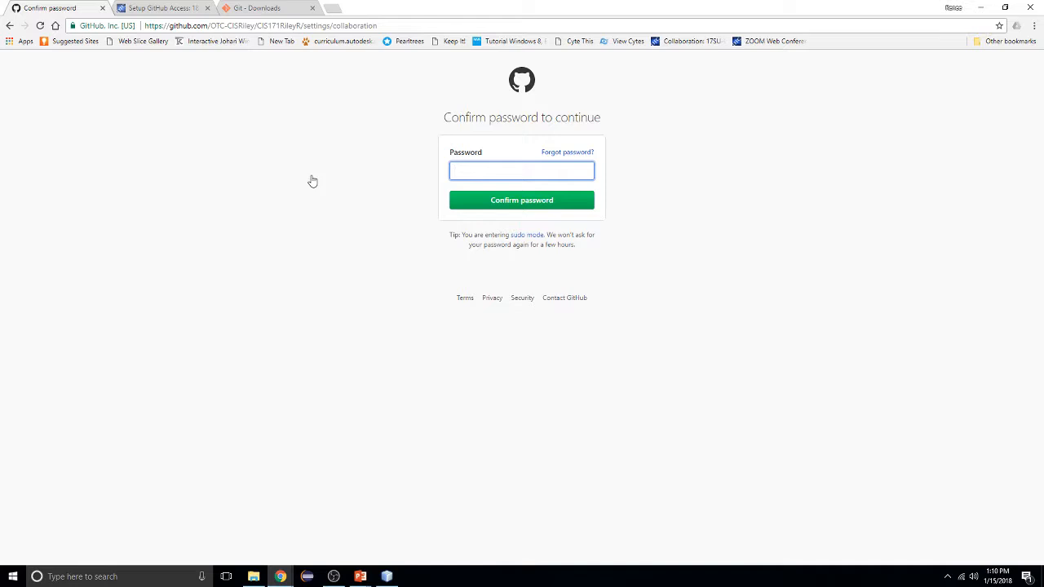
type("••••••••")
left_click(525, 203)
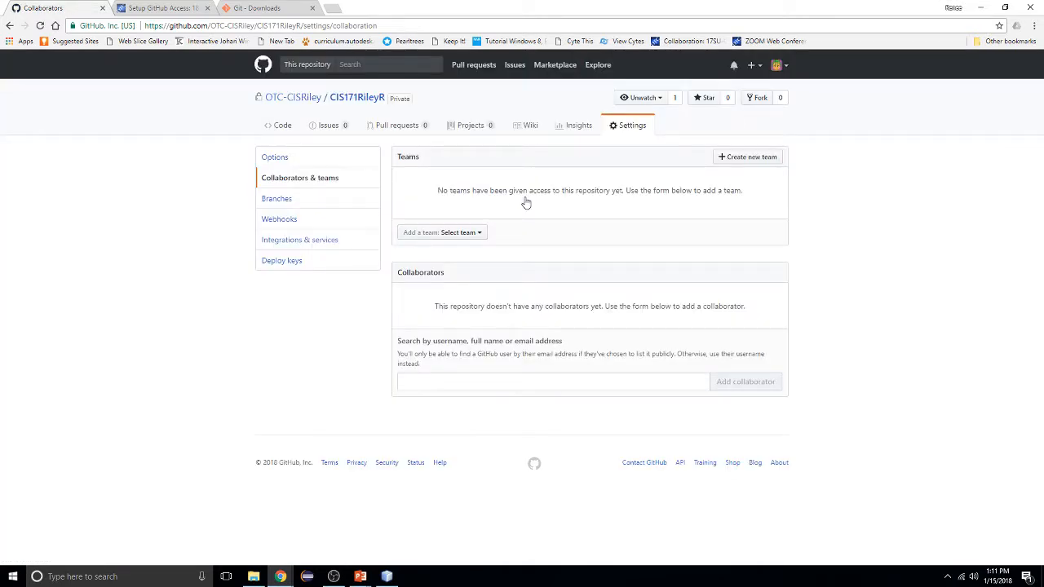
Search for a collaborator's username, clear the search, and return to the Code page
left_click(443, 379)
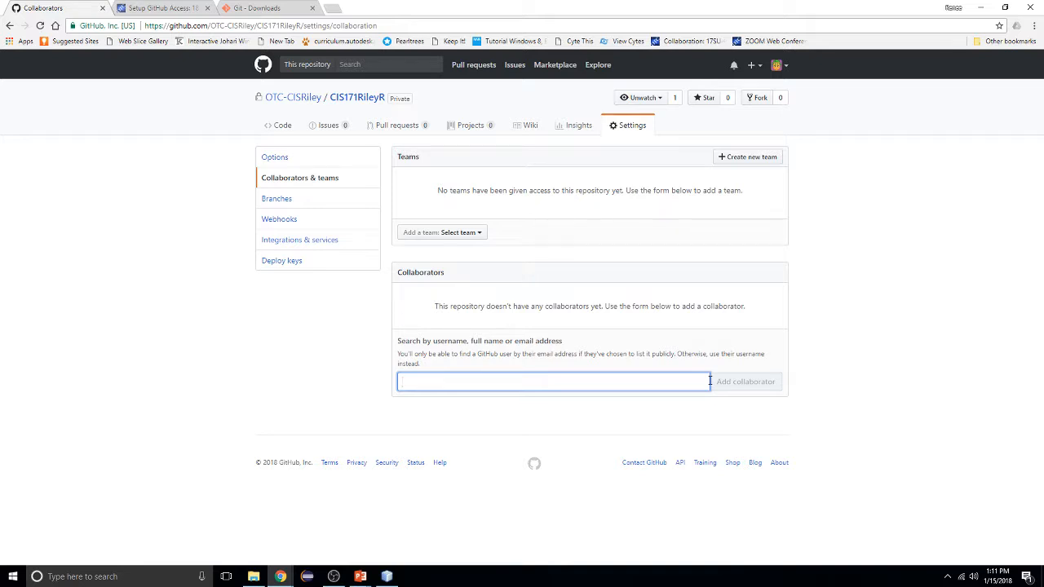
type("mrsriley358")
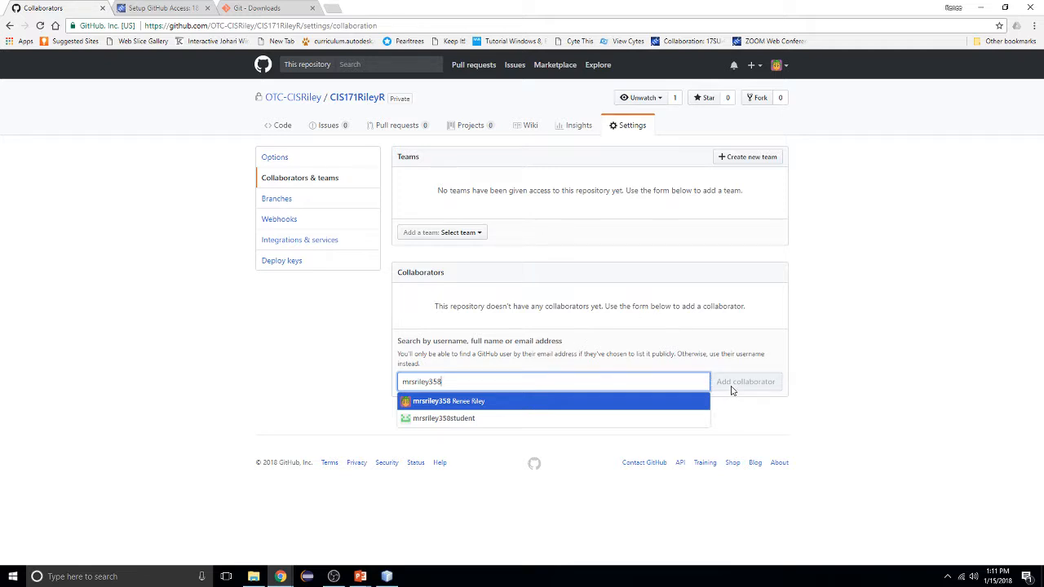
key("BackSpace")
key("BackSpace")
key("BackSpace")
key("BackSpace")
key("BackSpace")
key("BackSpace")
key("BackSpace")
key("BackSpace")
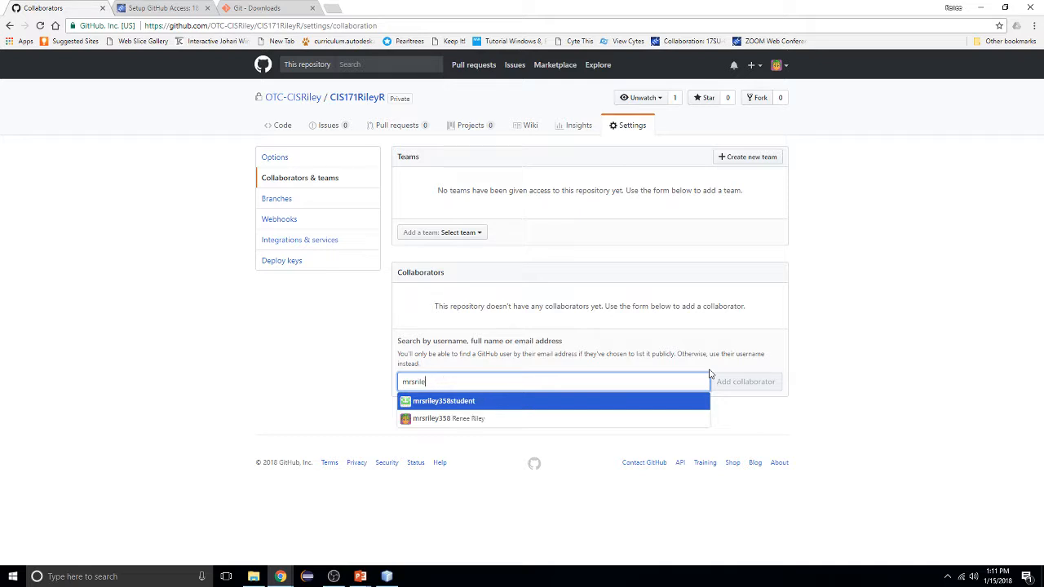
key("BackSpace")
key("BackSpace")
key("BackSpace")
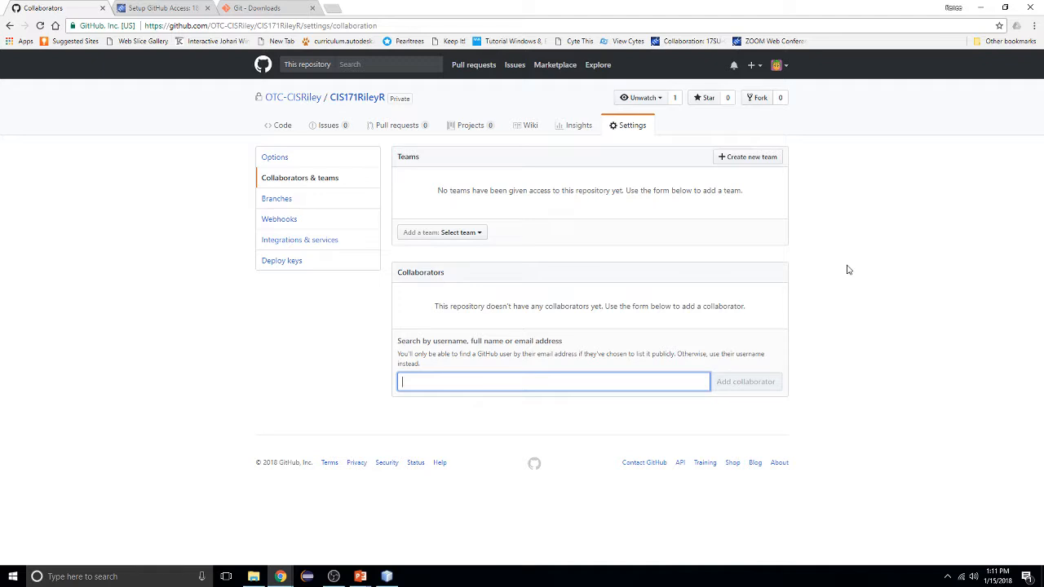
left_click(282, 126)
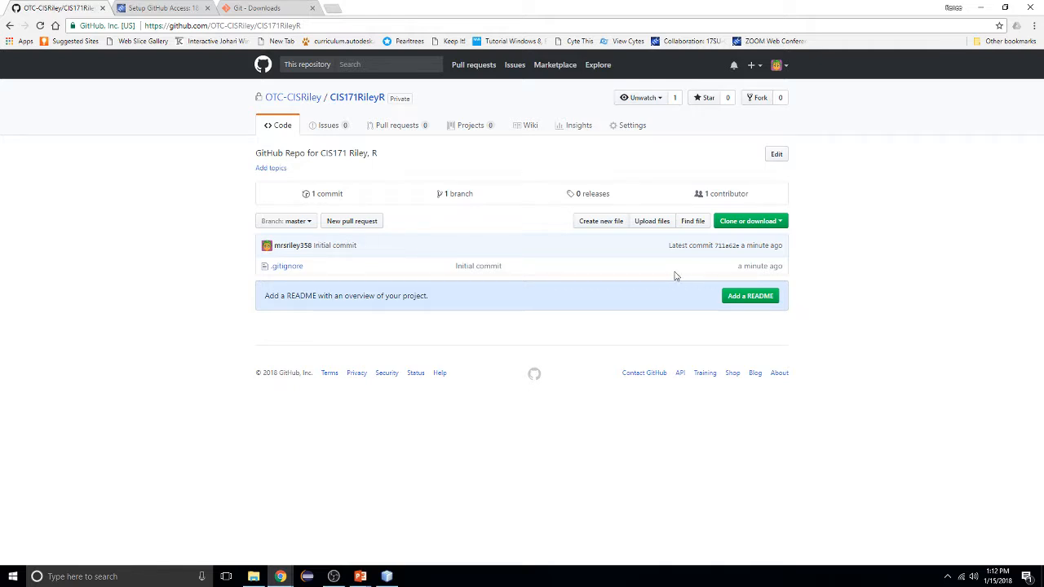
Copy the repository's HTTPS clone URL from the Clone or download panel
left_click(783, 222)
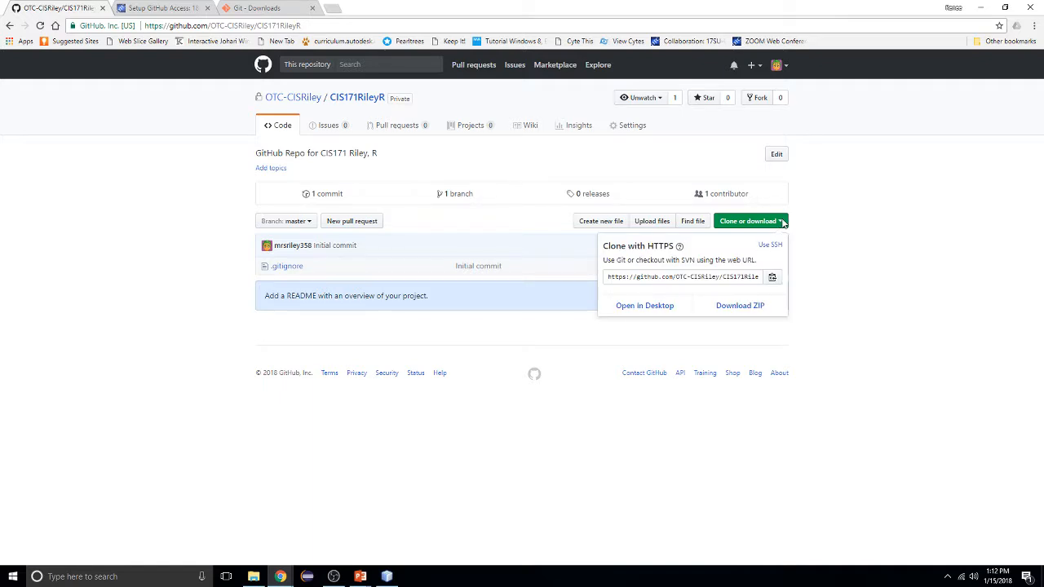
left_click(608, 278)
key("ctrl+c")
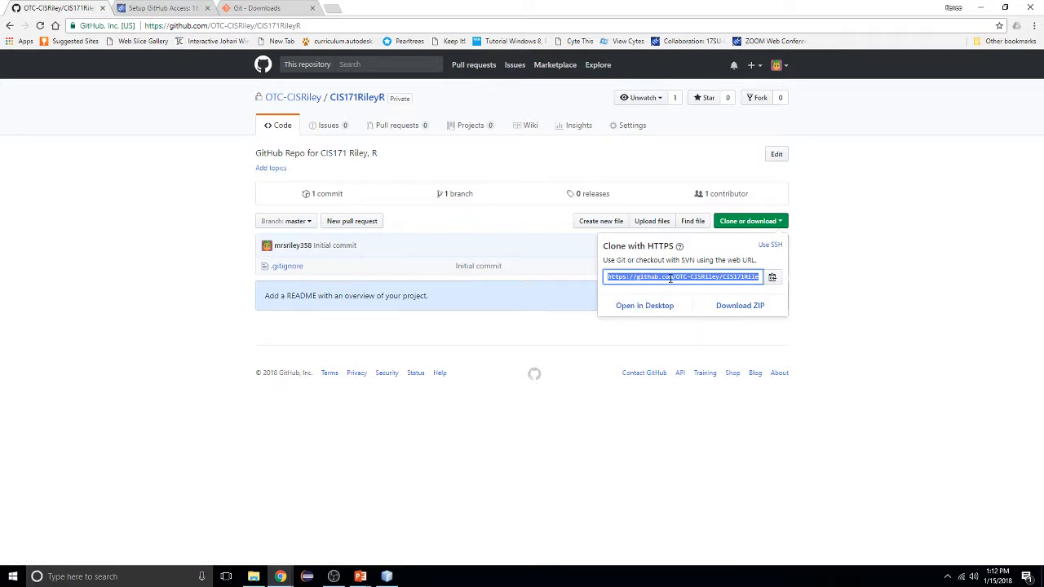
left_click(774, 278)
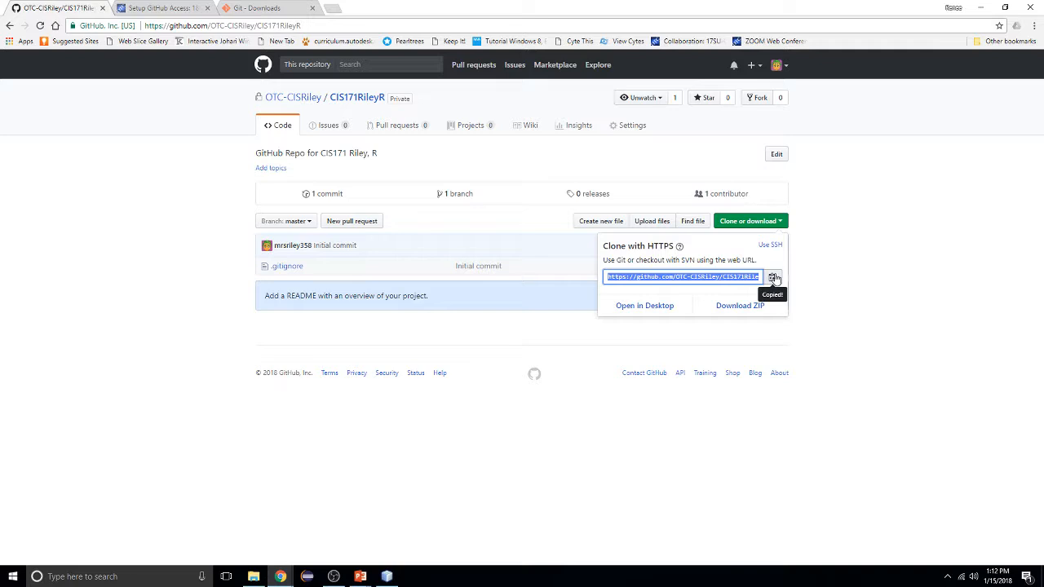
In NetBeans, cancel the old clone dialog and start a fresh Team > Git > Clone
left_click(382, 577)
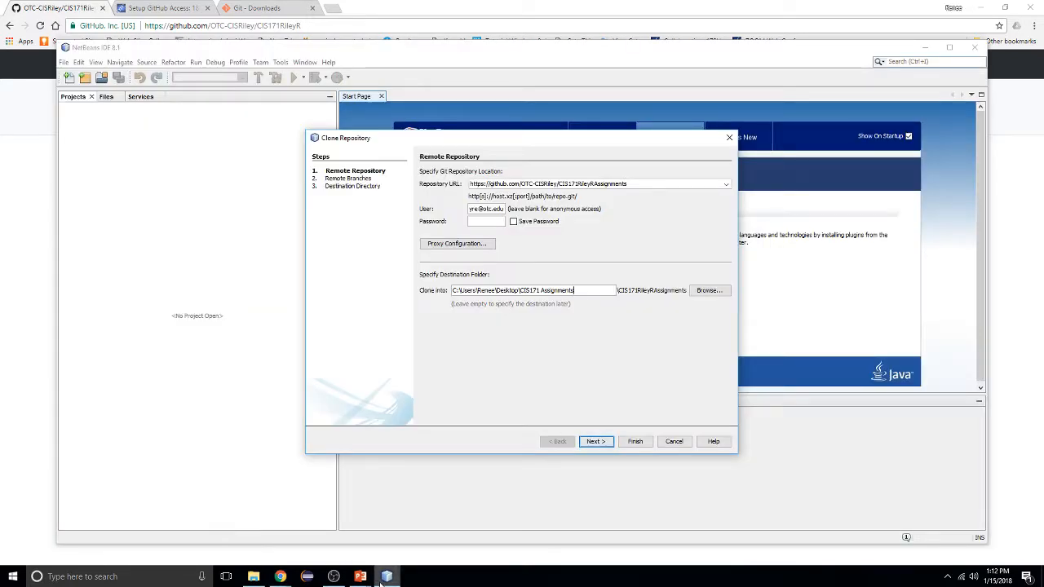
left_click(684, 442)
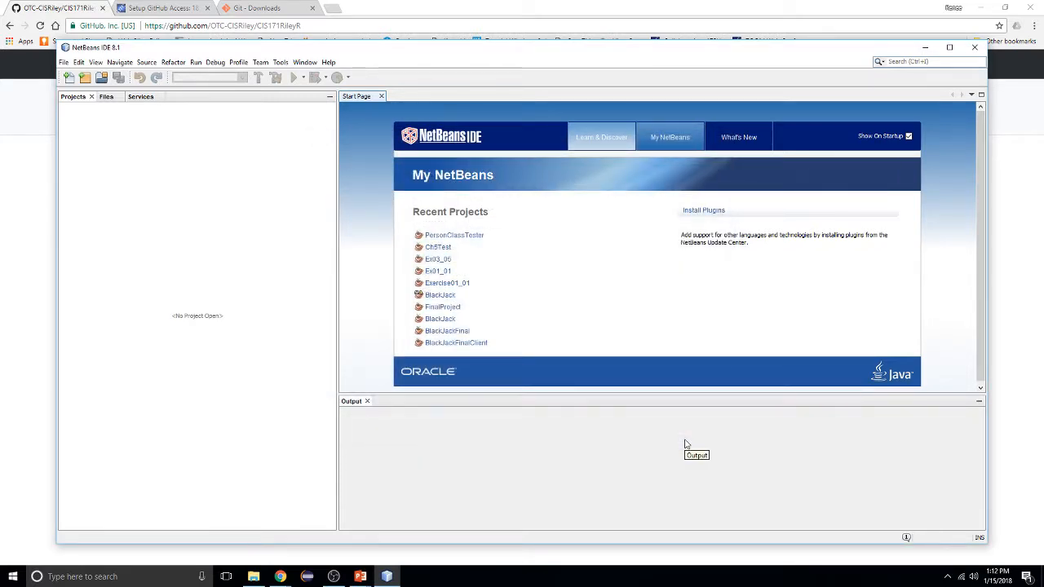
left_click(260, 64)
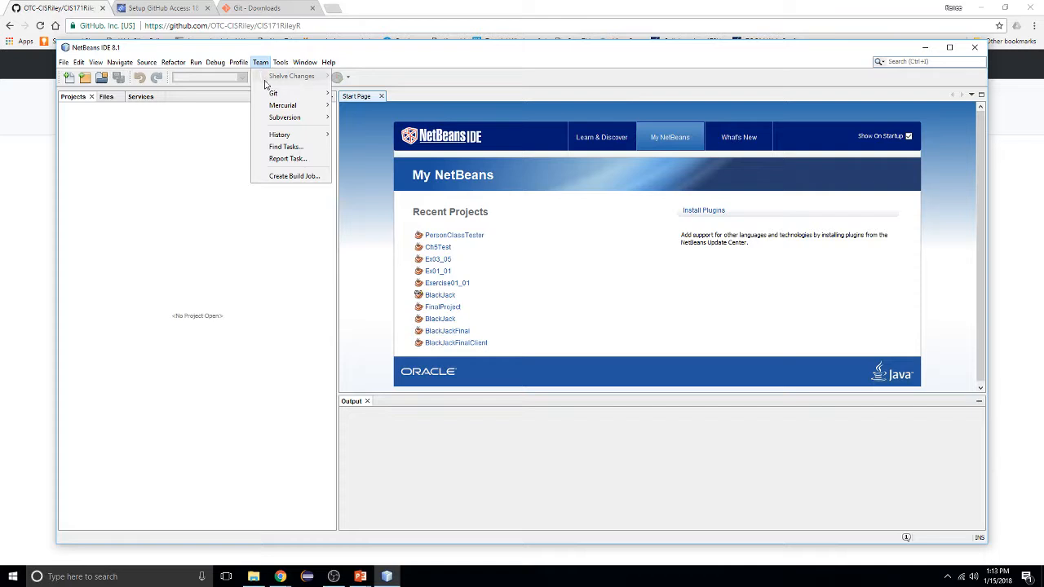
mouse_move(274, 95)
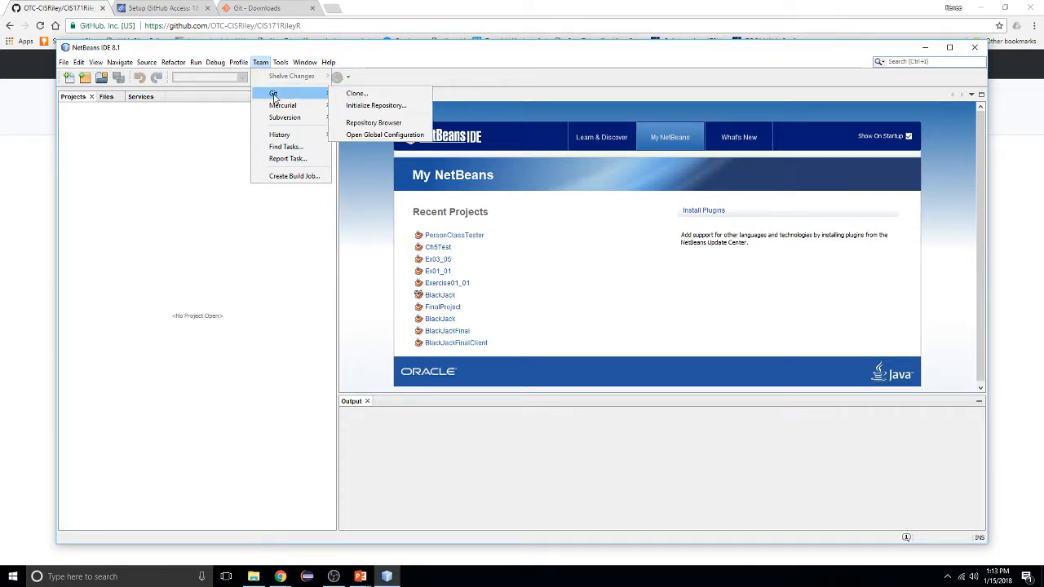
left_click(374, 95)
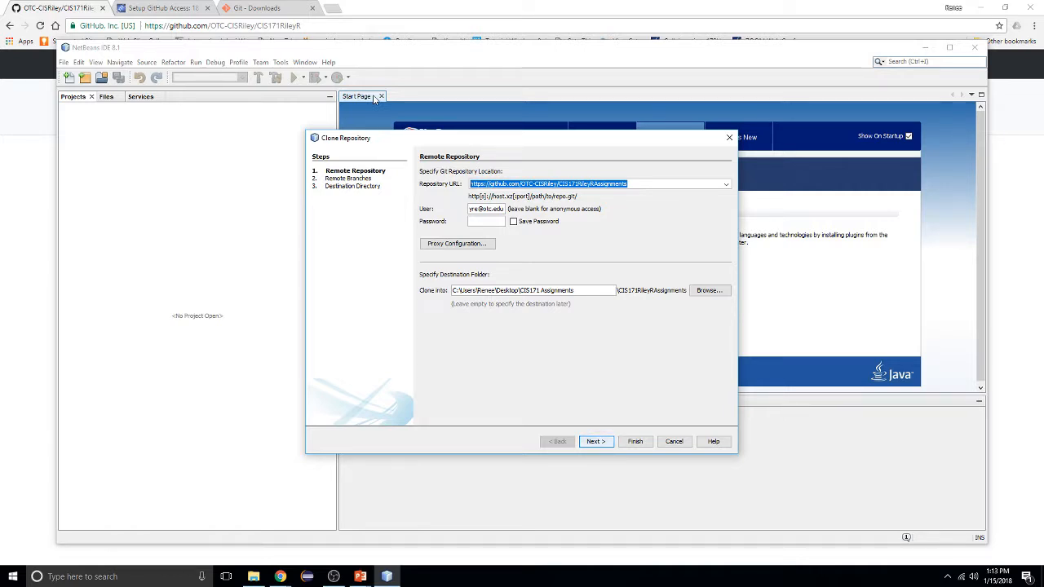
Paste the copied CIS171RileyR clone URL into the Repository URL field
key("ctrl+v")
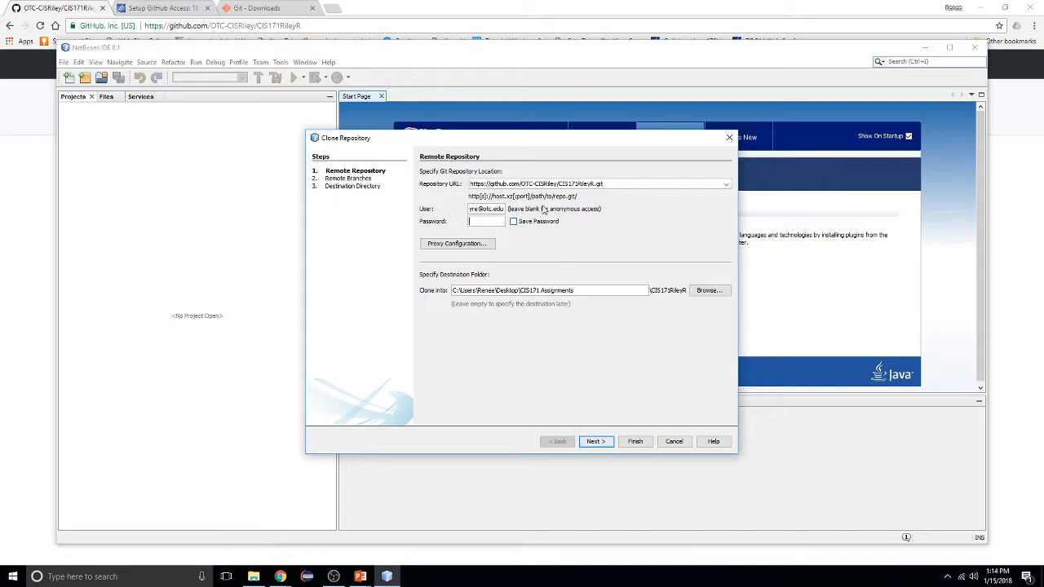
Browse to Documents and create a new CIS171RileyRRepo folder as the clone destination
left_click(700, 292)
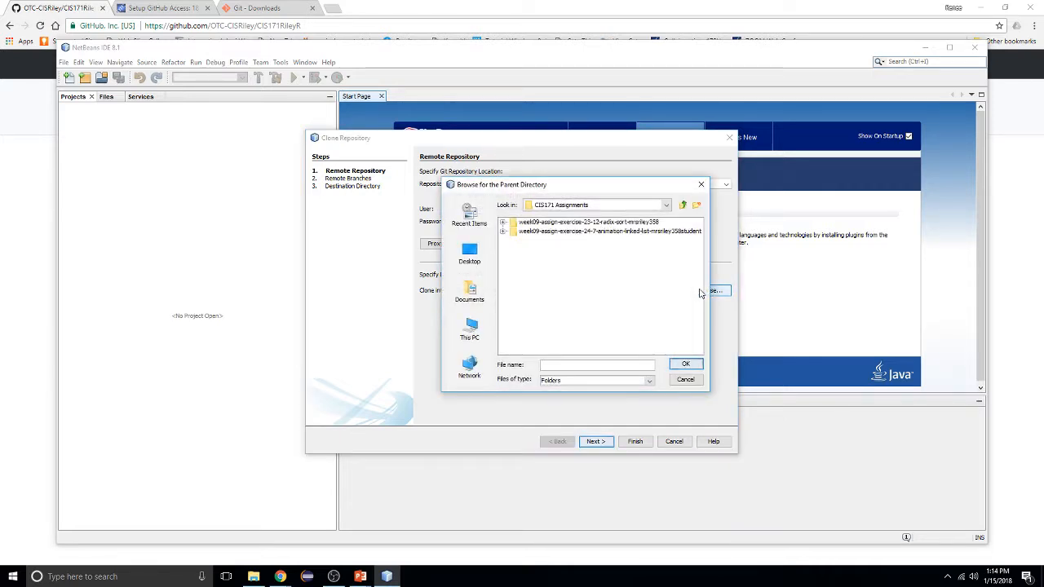
left_click(475, 333)
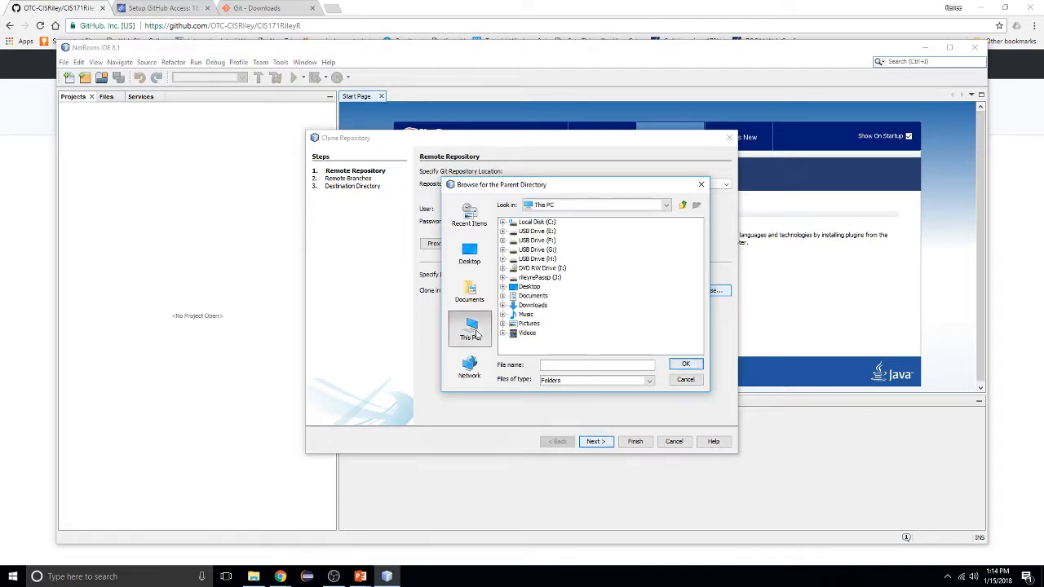
left_click(470, 298)
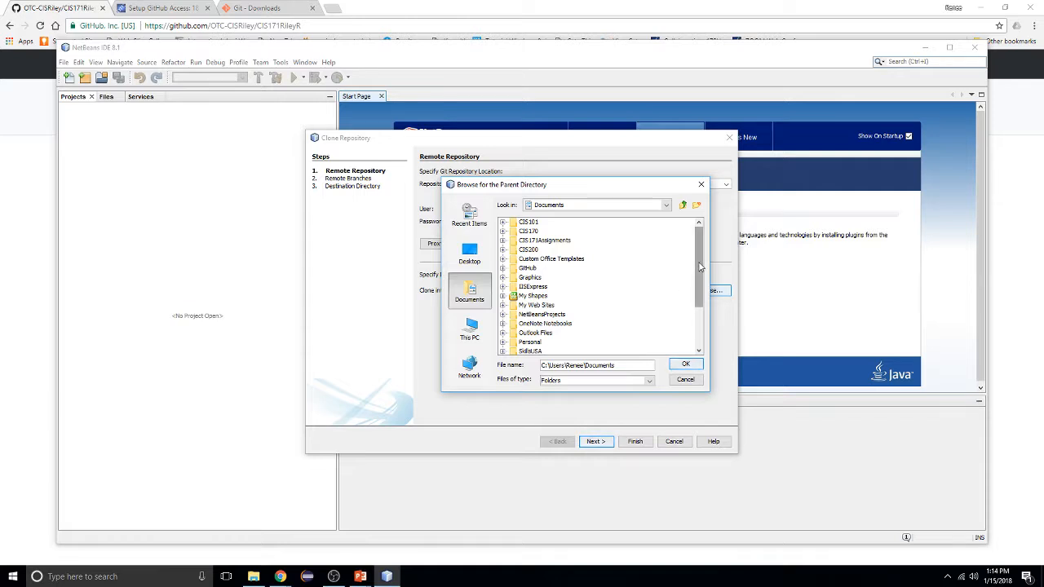
left_click_drag(699, 267, 700, 241)
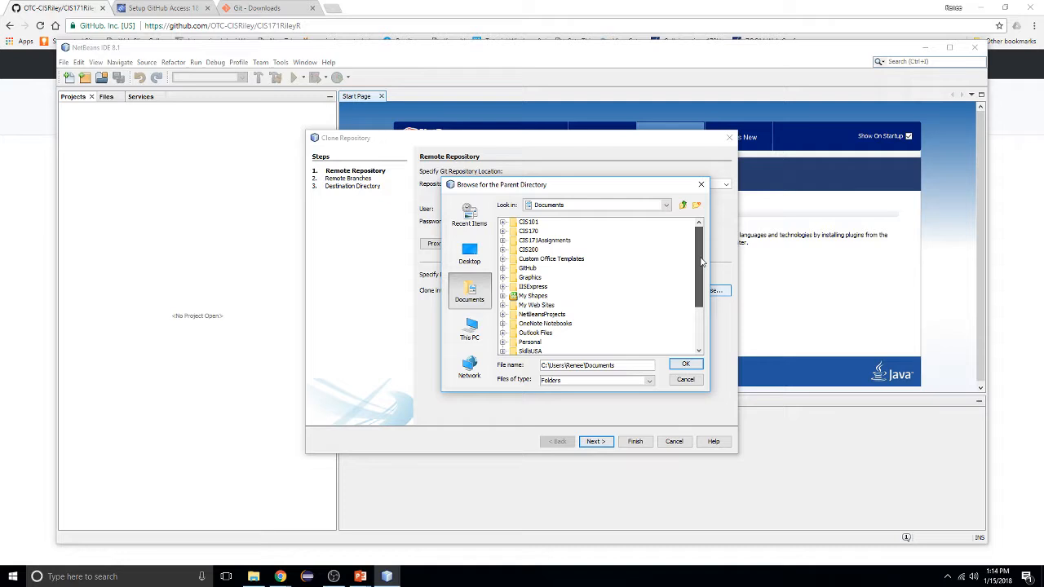
left_click(696, 206)
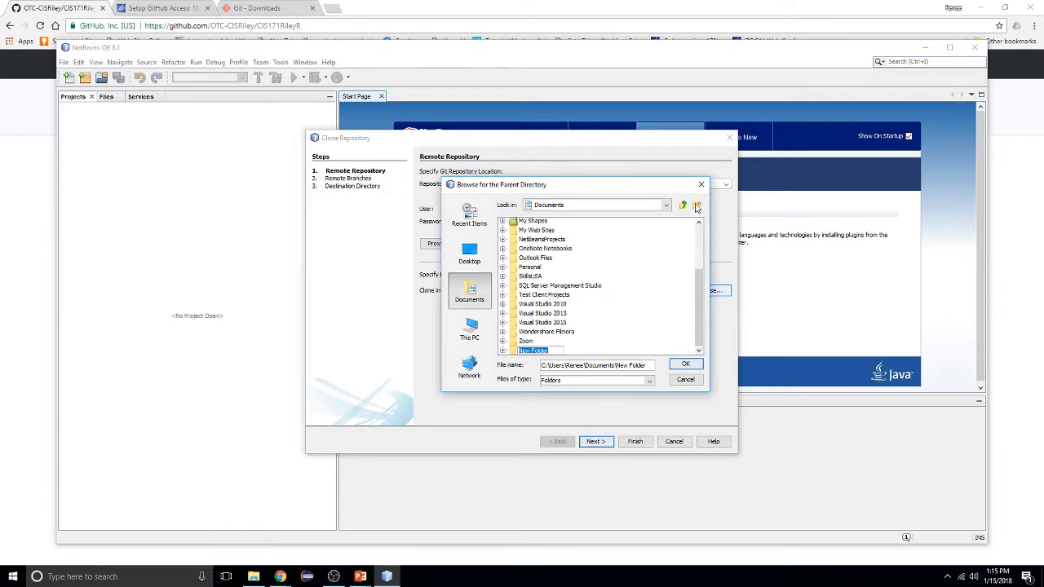
type("CI")
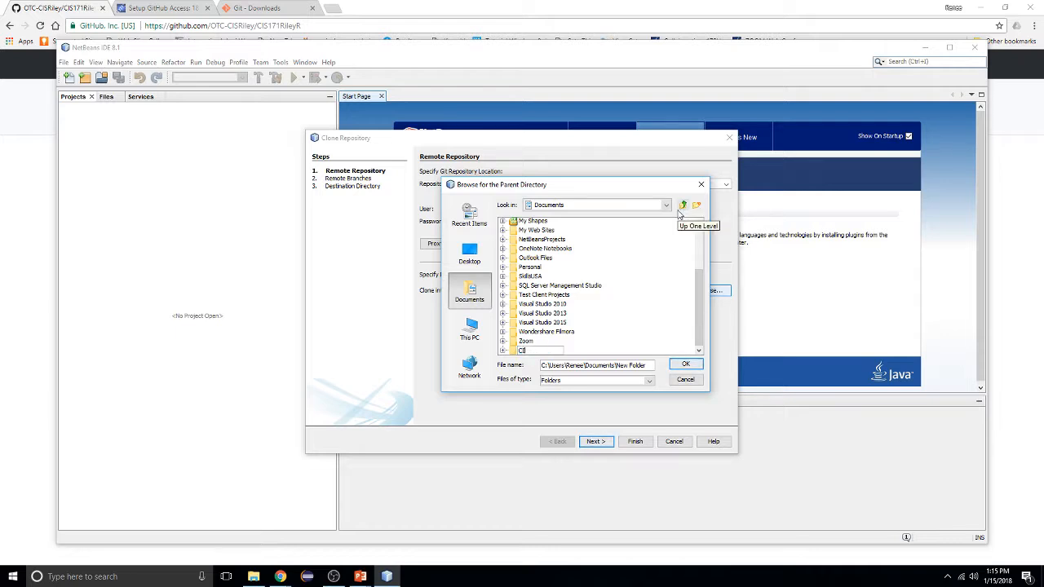
type("S171RileyR")
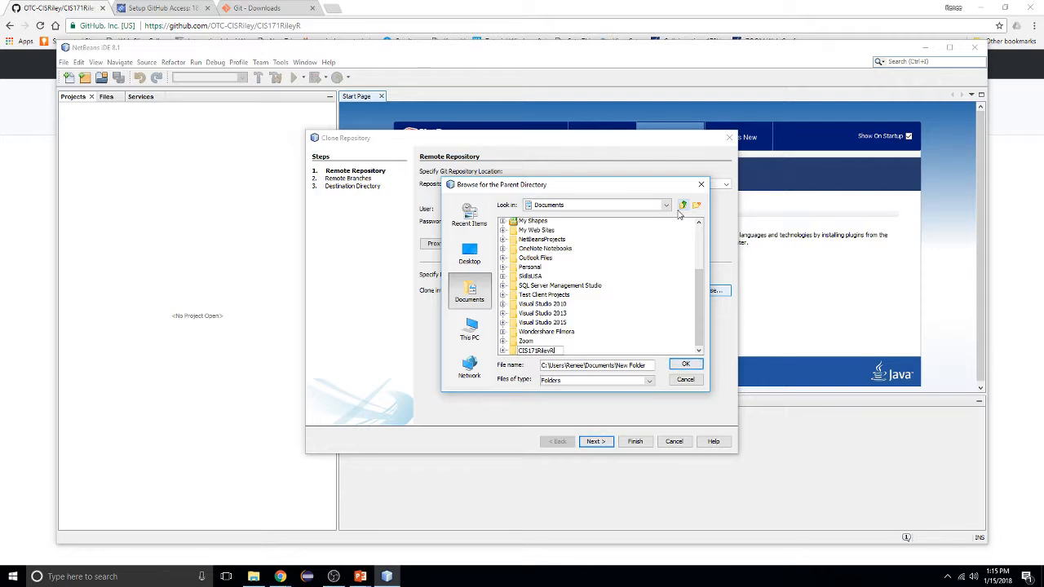
type("Repo")
key("Return")
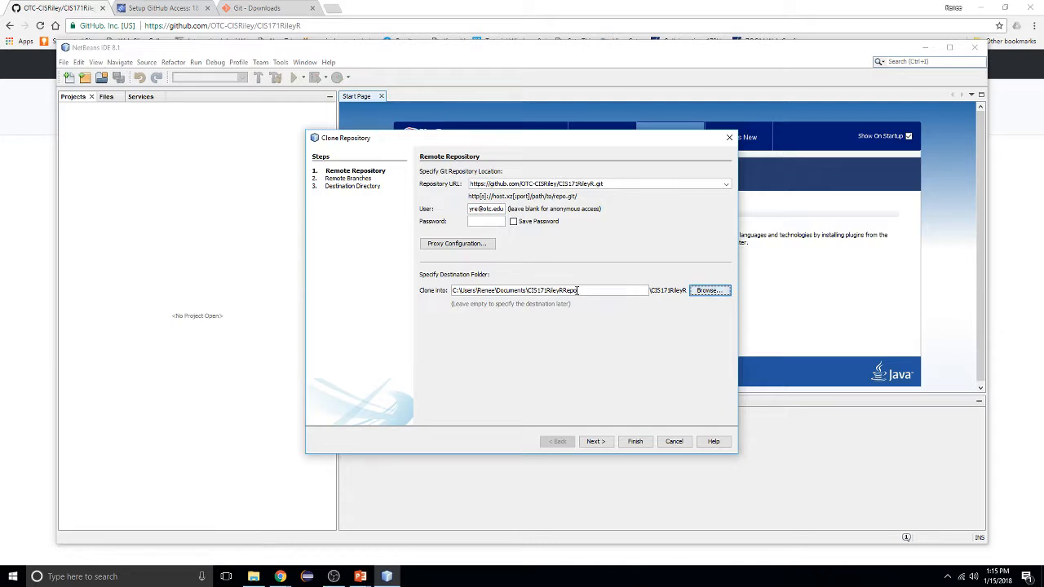
Delete the CIS171RileyRRepo folder from Documents in the destination browser
left_click(710, 291)
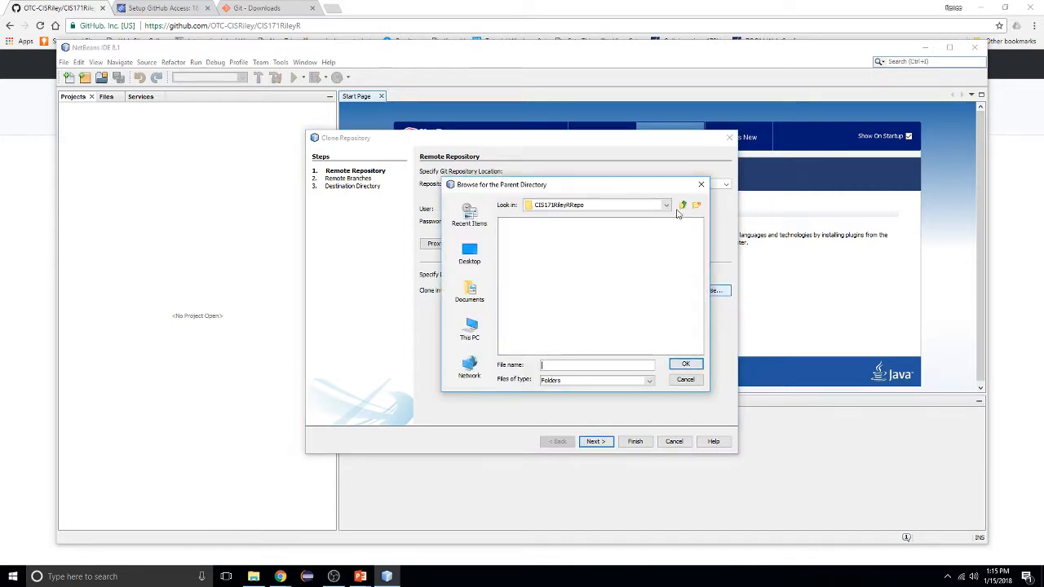
left_click(683, 204)
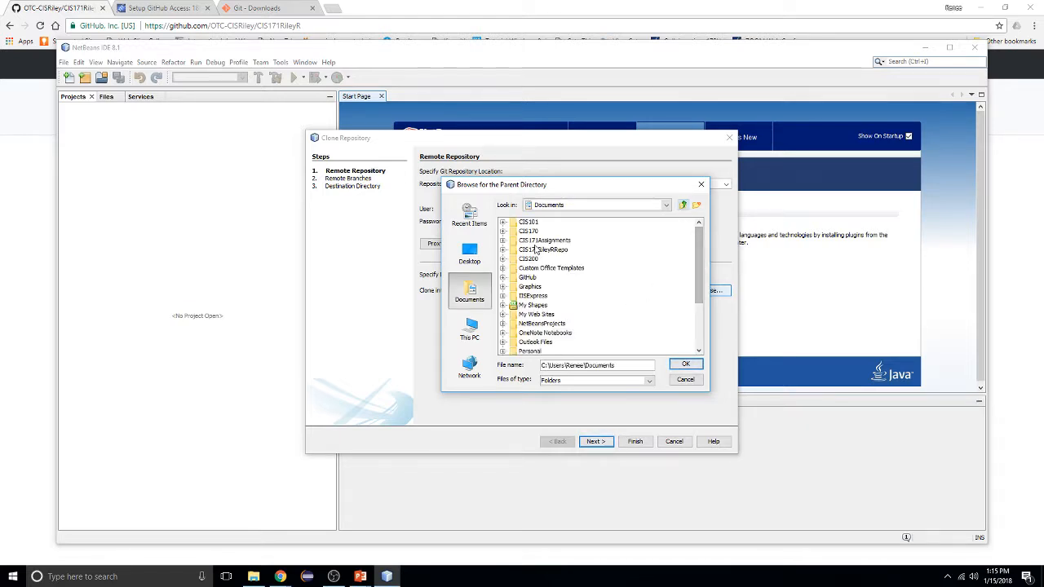
right_click(537, 251)
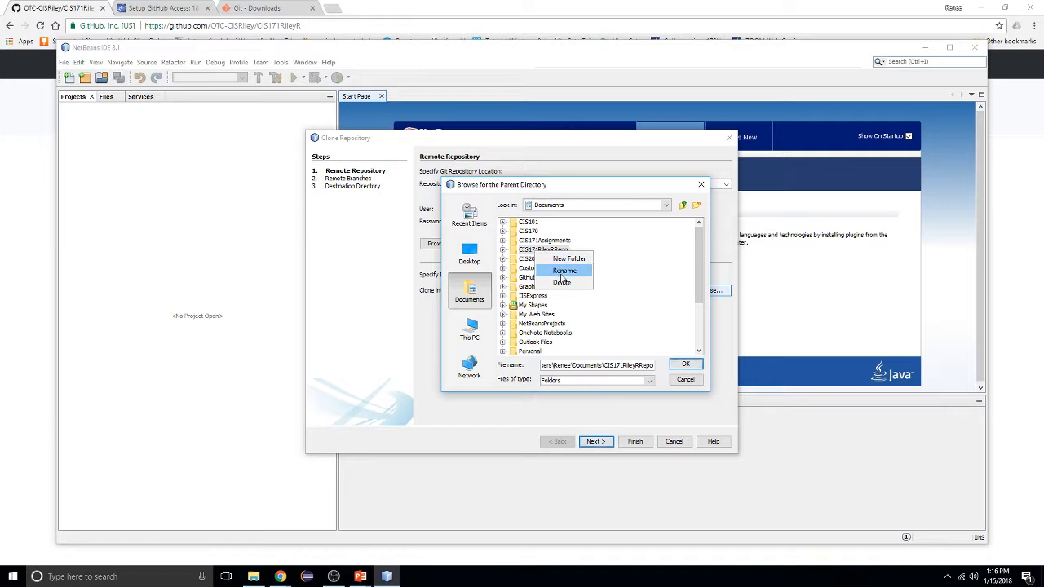
left_click(562, 283)
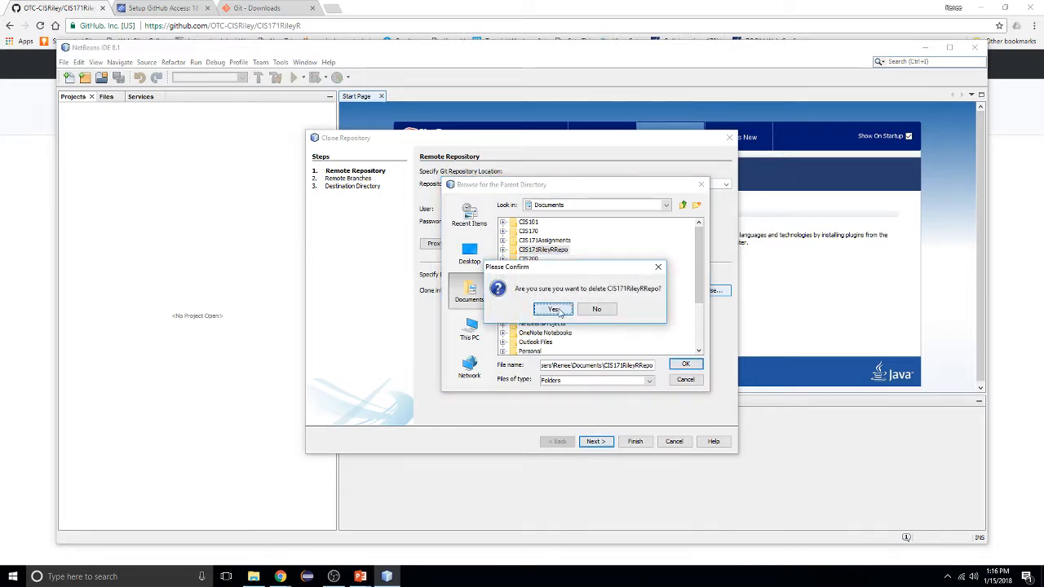
left_click(554, 309)
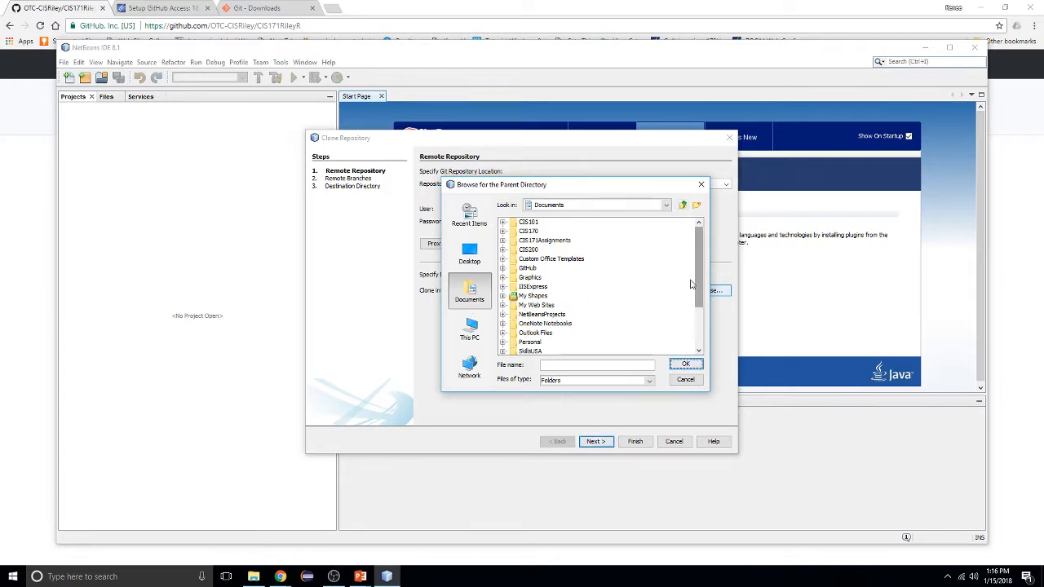
Choose This PC > Documents as the clone destination folder
left_click(665, 208)
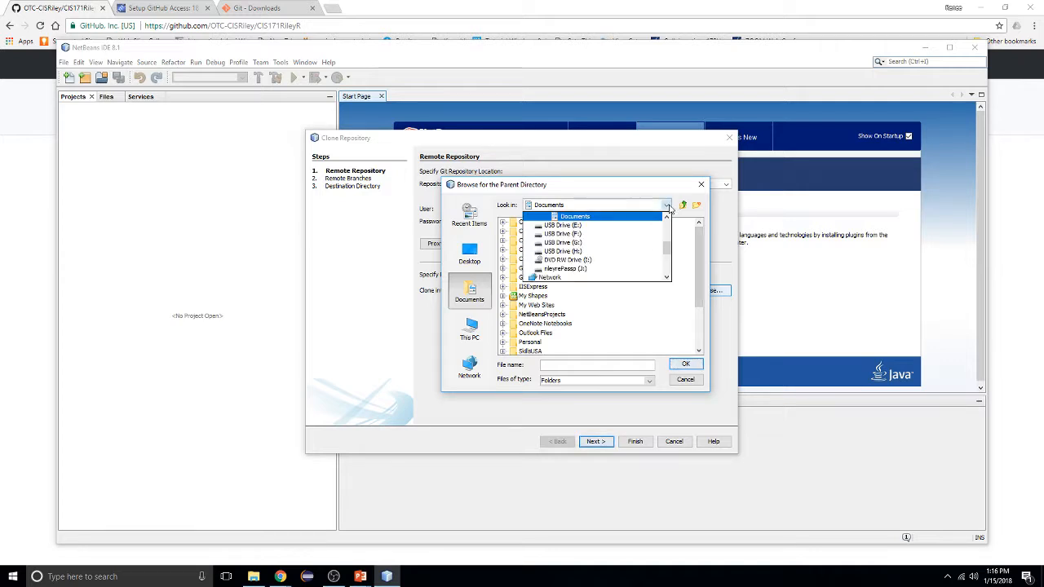
scroll(667, 255, "up", 5)
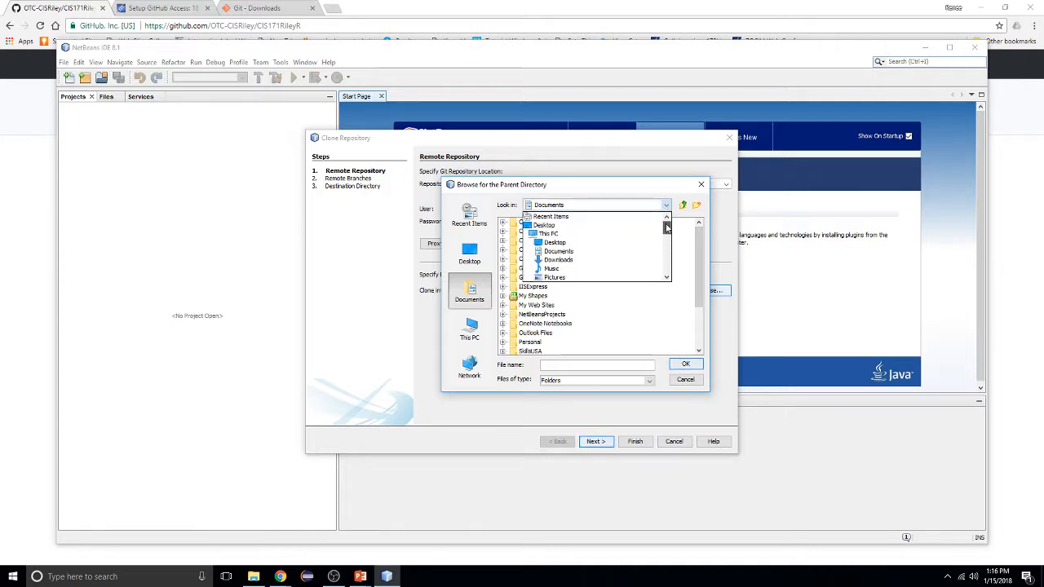
left_click(563, 236)
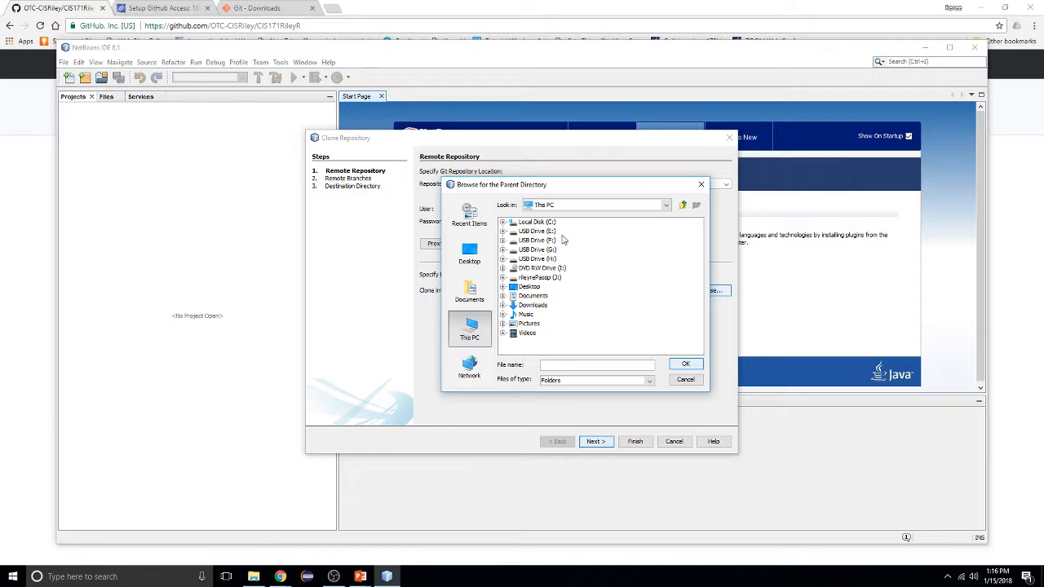
left_click(536, 297)
left_click(684, 364)
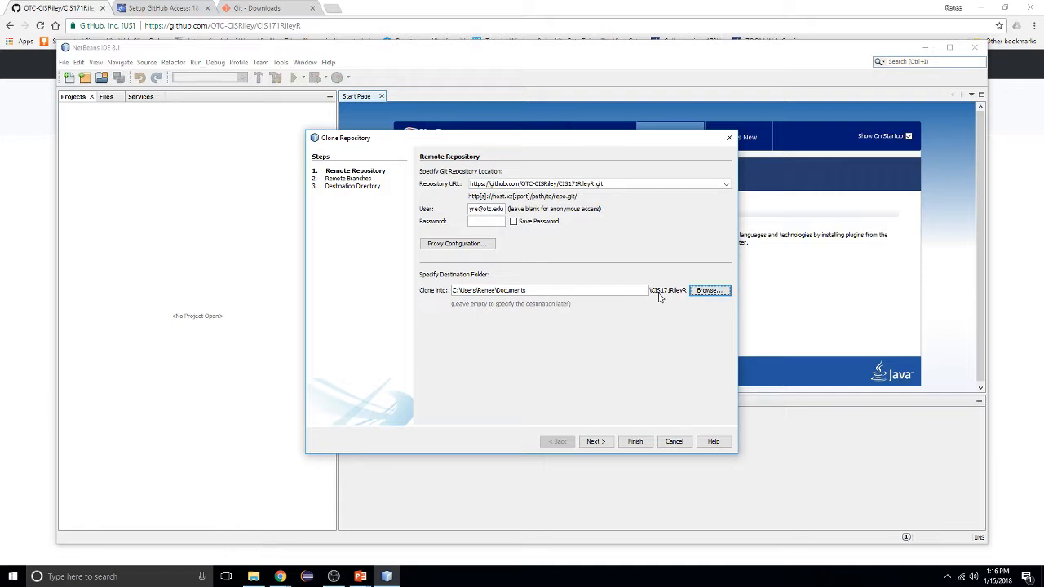
Enter the account password after the credentials error and retry to reach the Remote Branches step
left_click(596, 445)
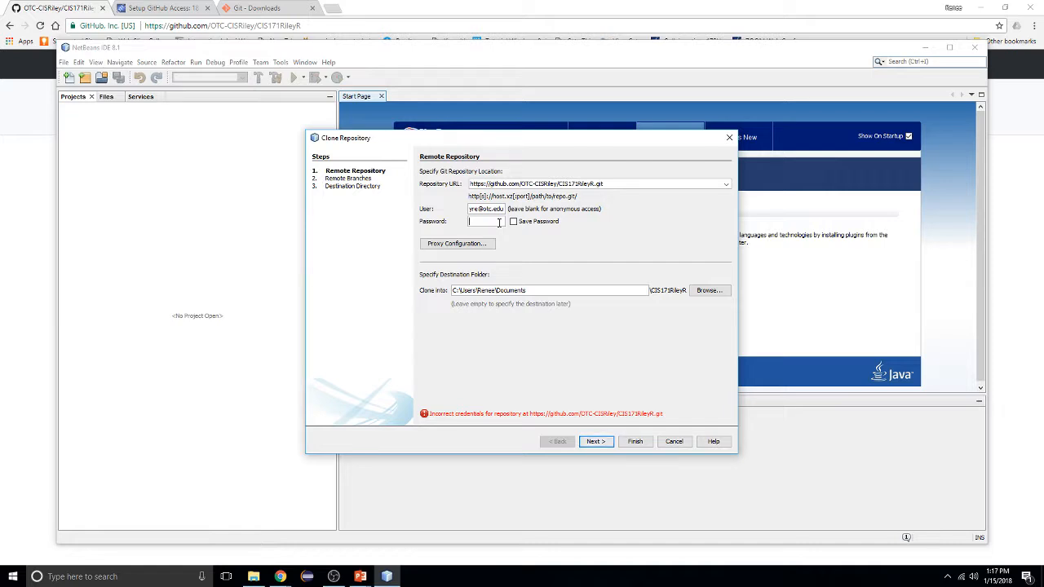
type("*****")
left_click(592, 443)
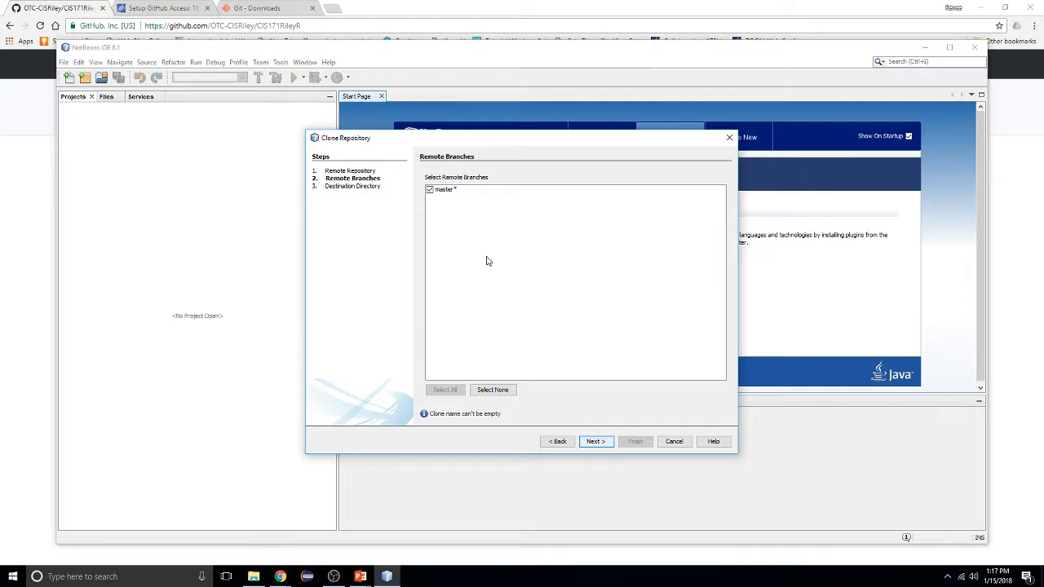
Keep the master remote branch checked and continue to the Destination Directory step
left_click(451, 192)
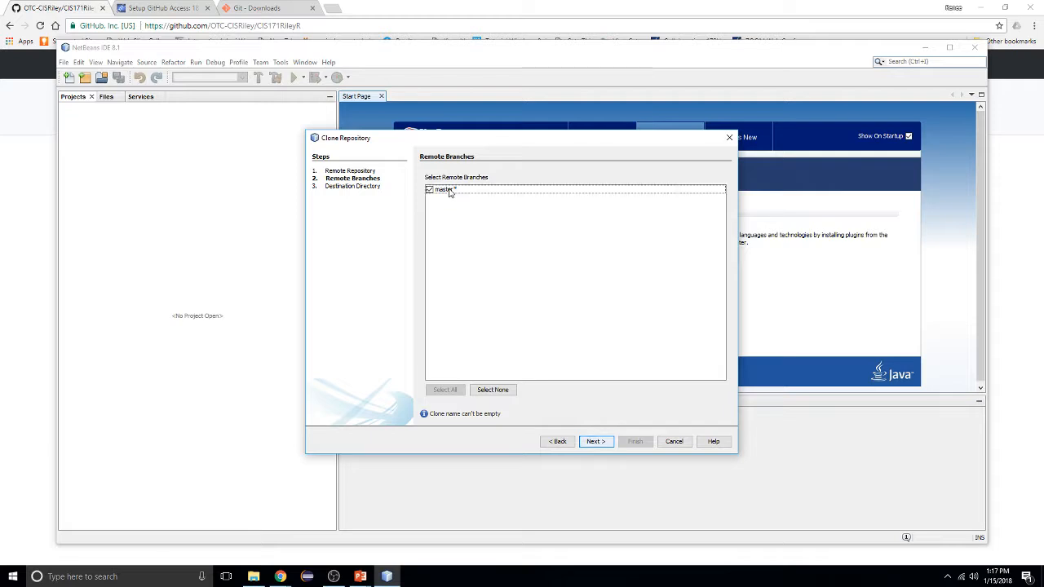
left_click(451, 192)
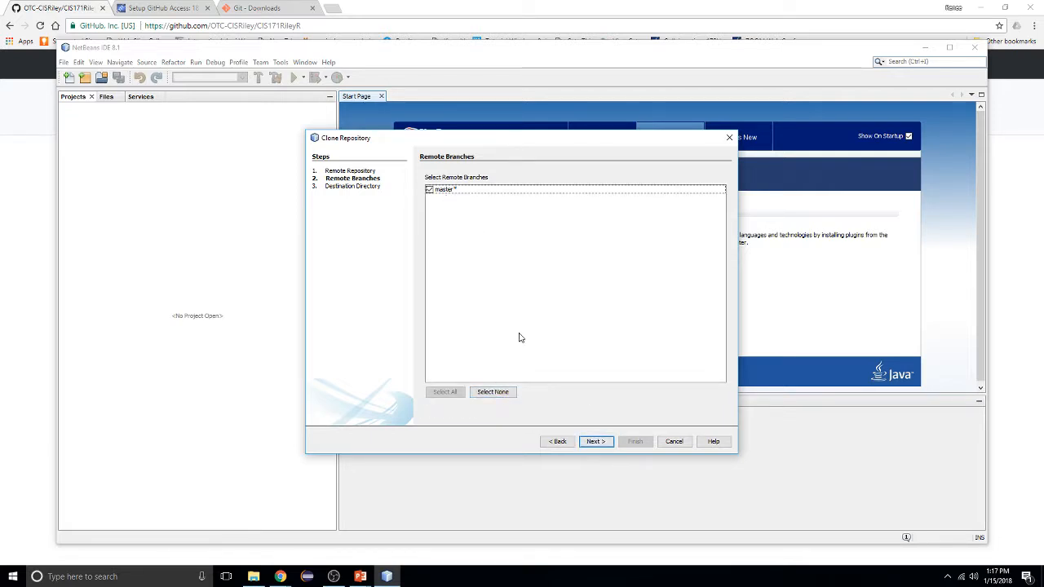
left_click(595, 441)
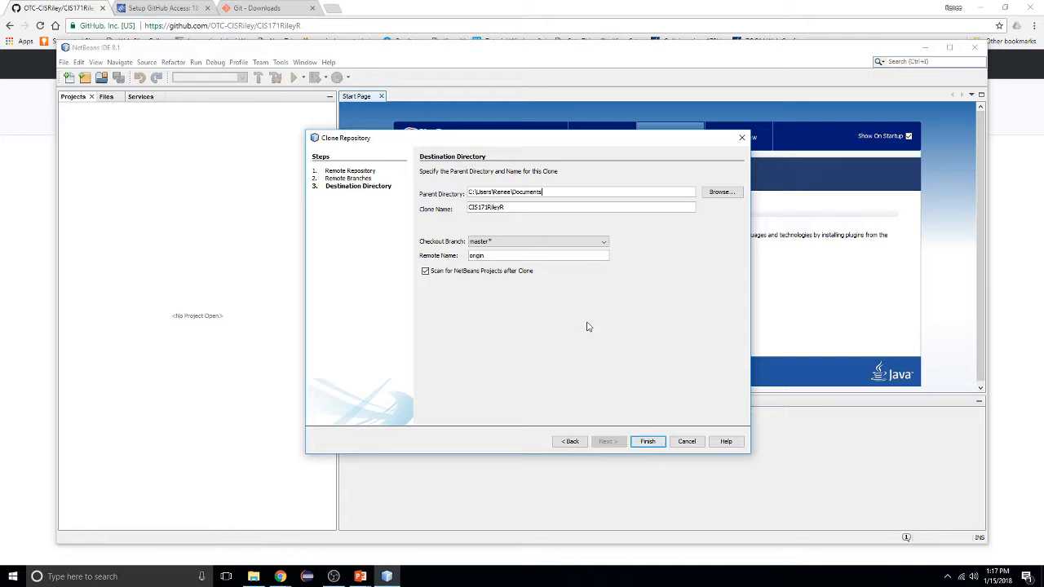
Clone CIS171RileyR into Documents on branch master with remote origin
left_click(648, 442)
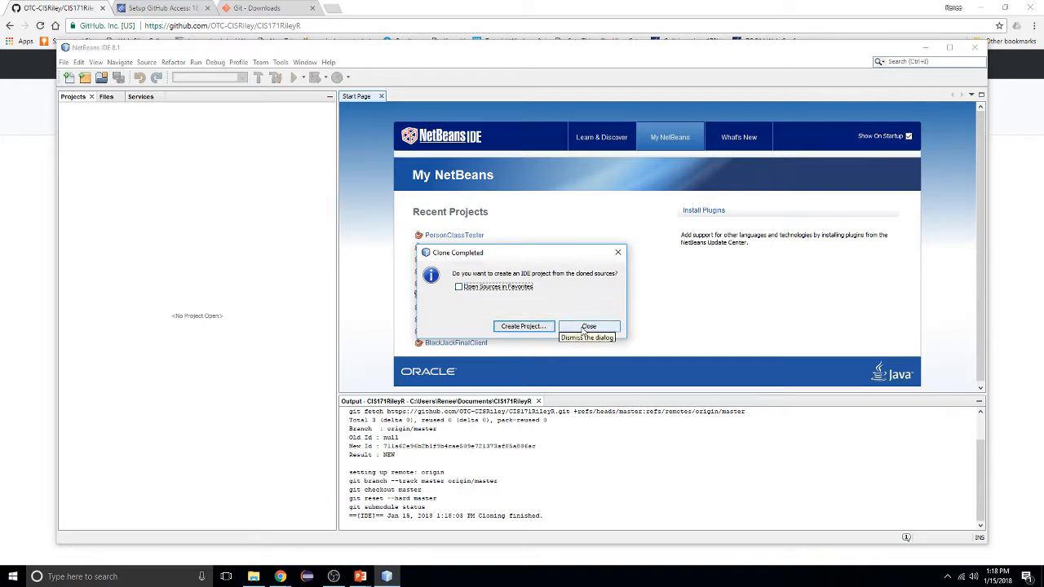
Close the Clone Completed prompt without creating a project, then scroll through the clone output log
left_click(585, 327)
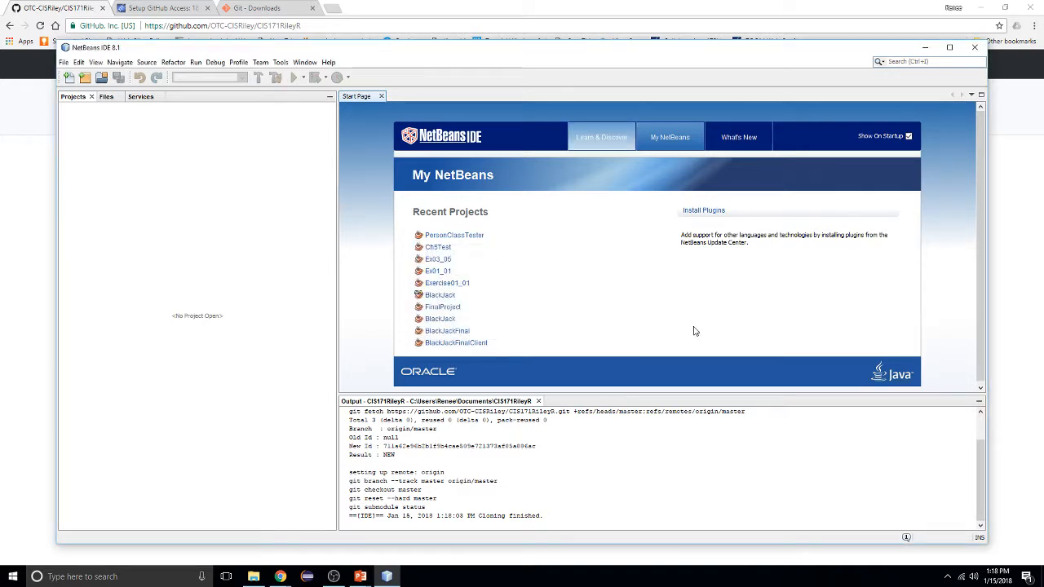
left_click_drag(981, 503, 979, 446)
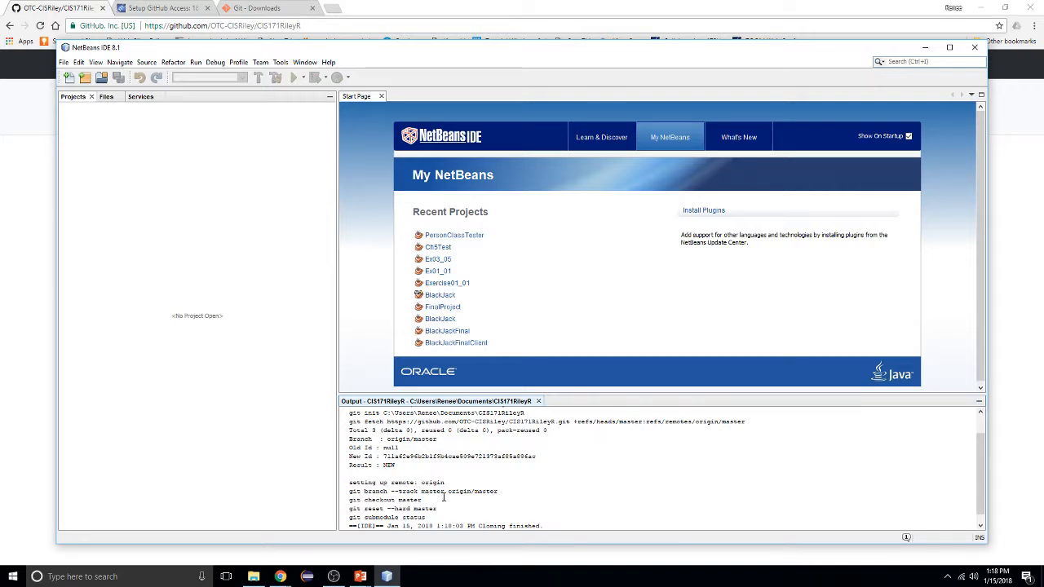
scroll(444, 498, "down", 1)
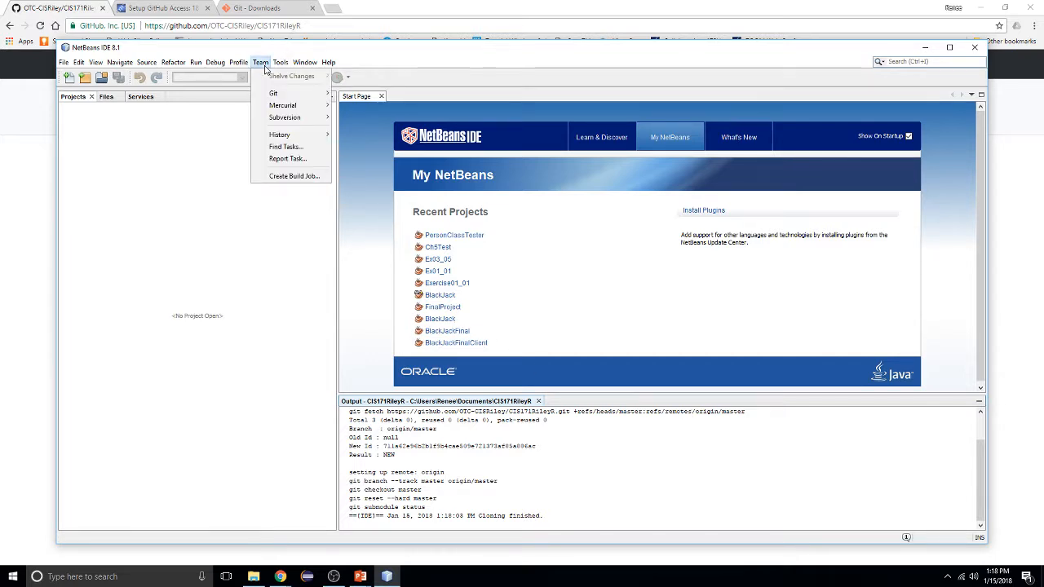
mouse_move(272, 99)
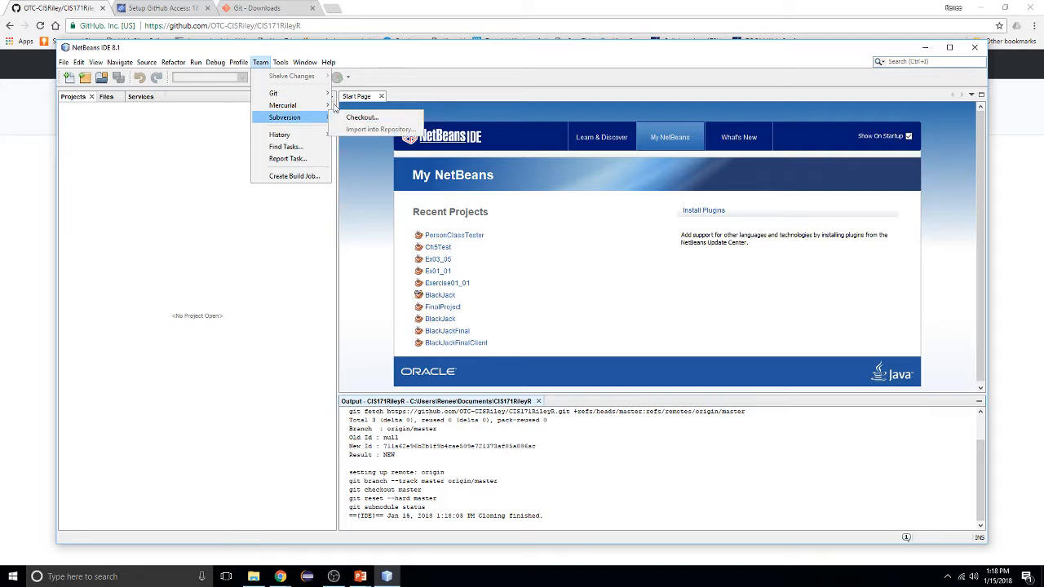
mouse_move(288, 66)
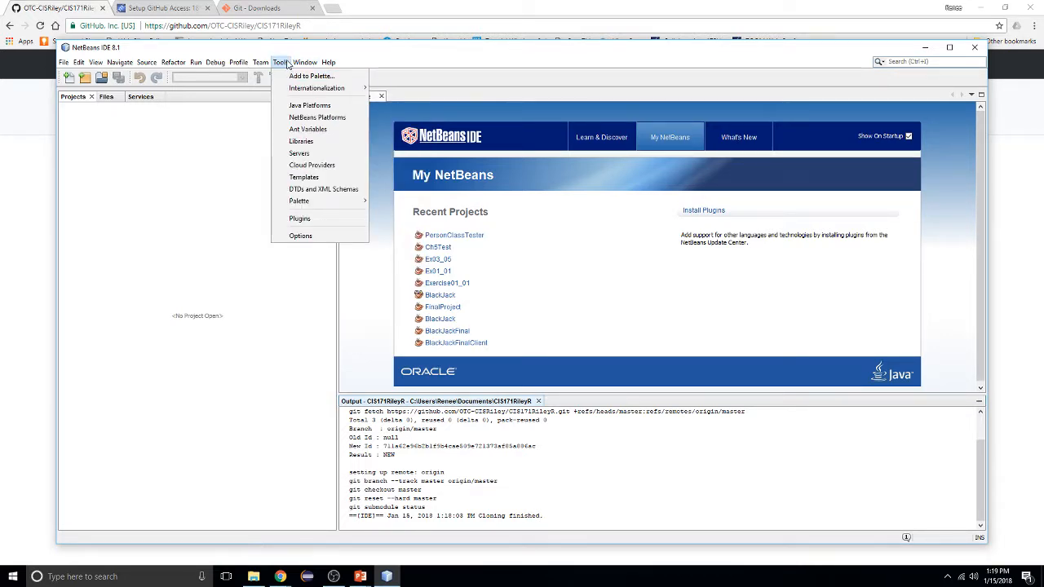
mouse_move(302, 203)
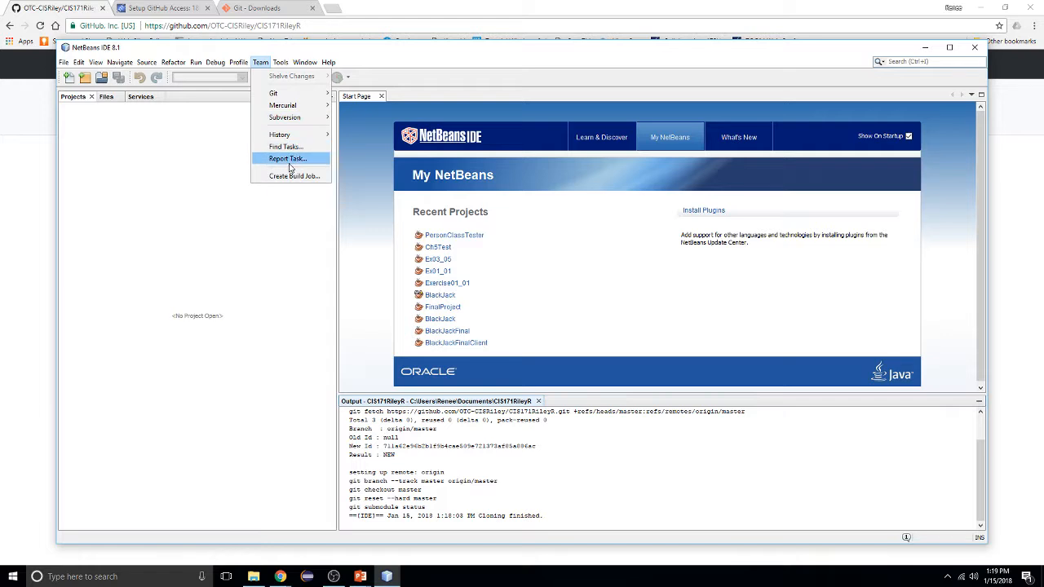
mouse_move(100, 65)
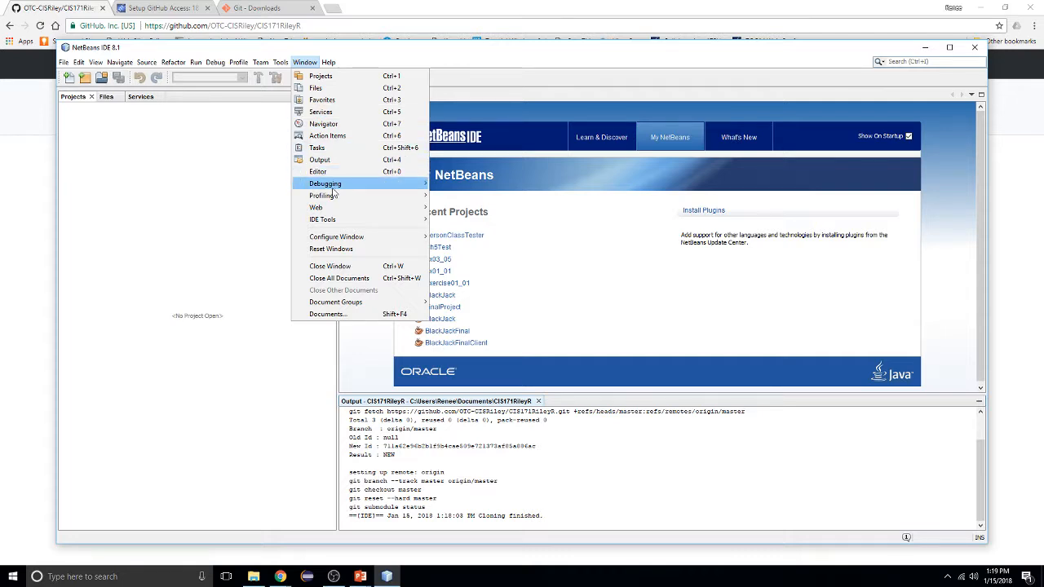
mouse_move(332, 189)
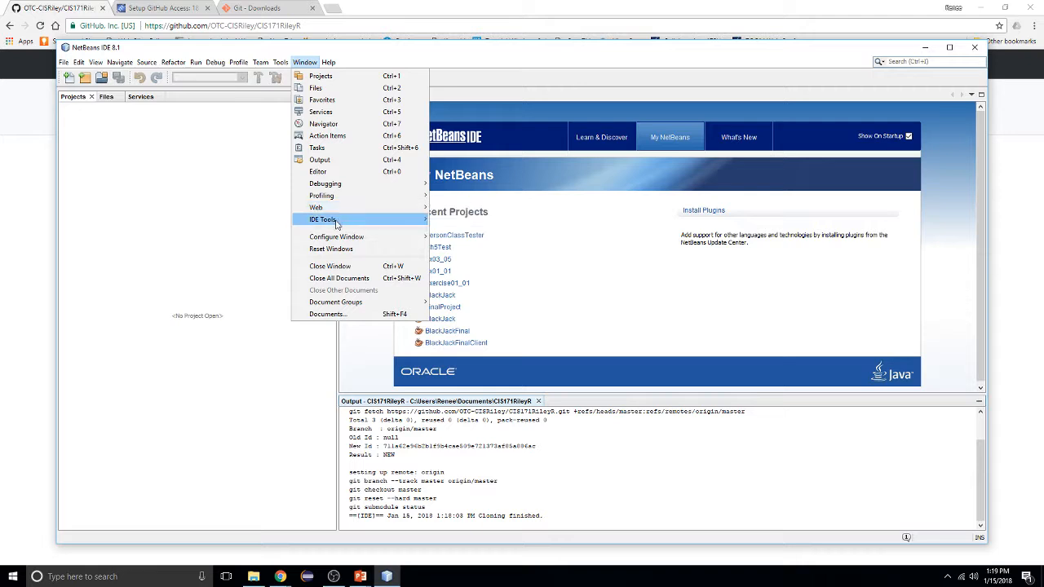
mouse_move(335, 222)
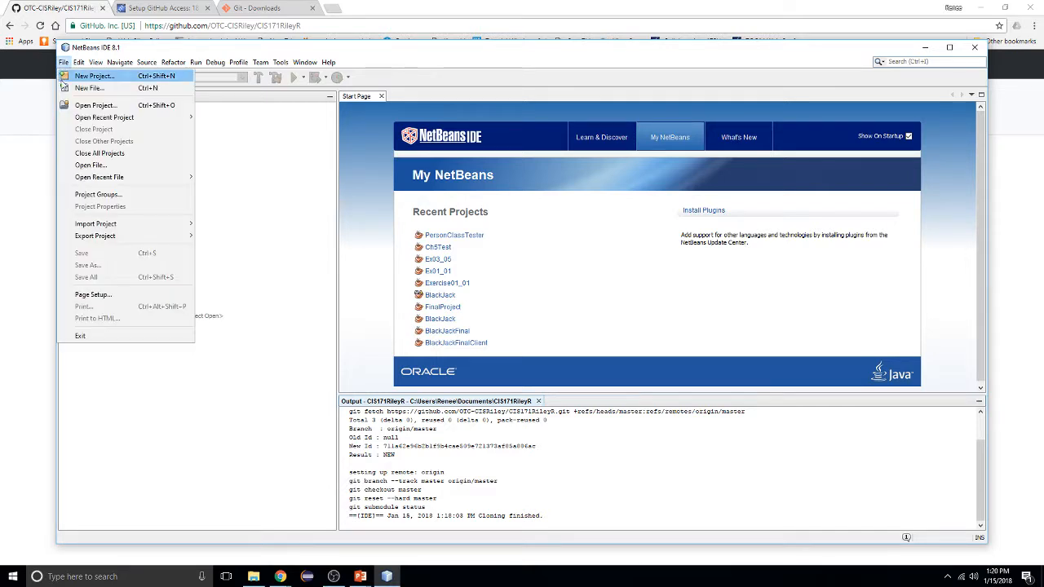
Create a Java Application named TestGitHub located in the cloned CIS171RileyR folder
left_click(65, 77)
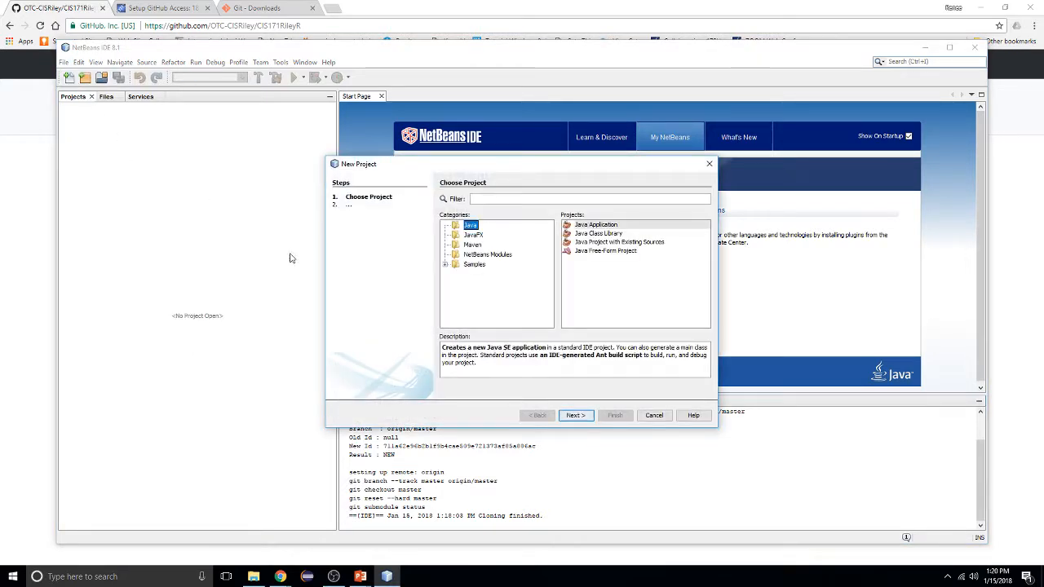
left_click(571, 416)
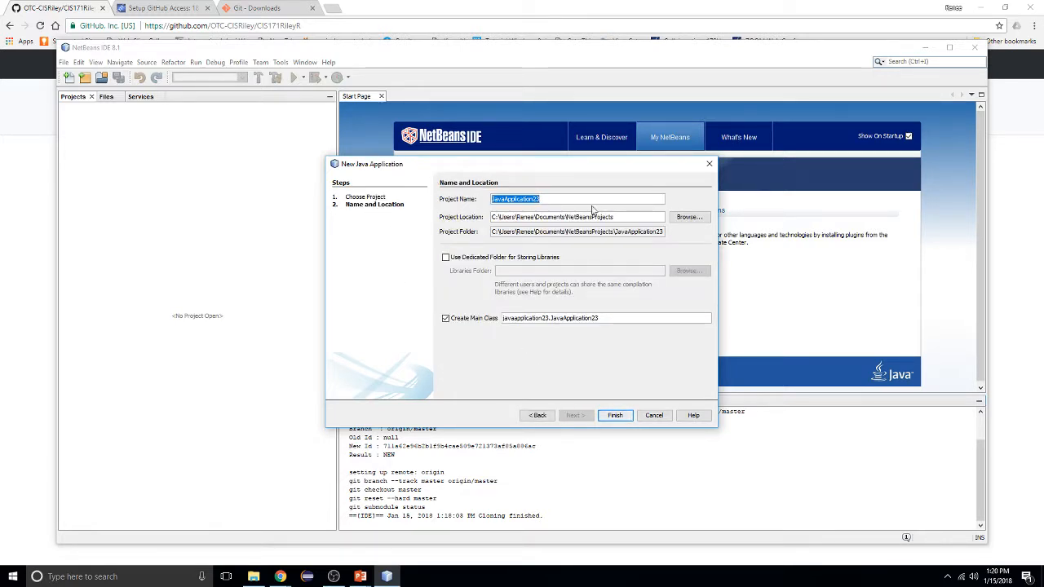
type("Te")
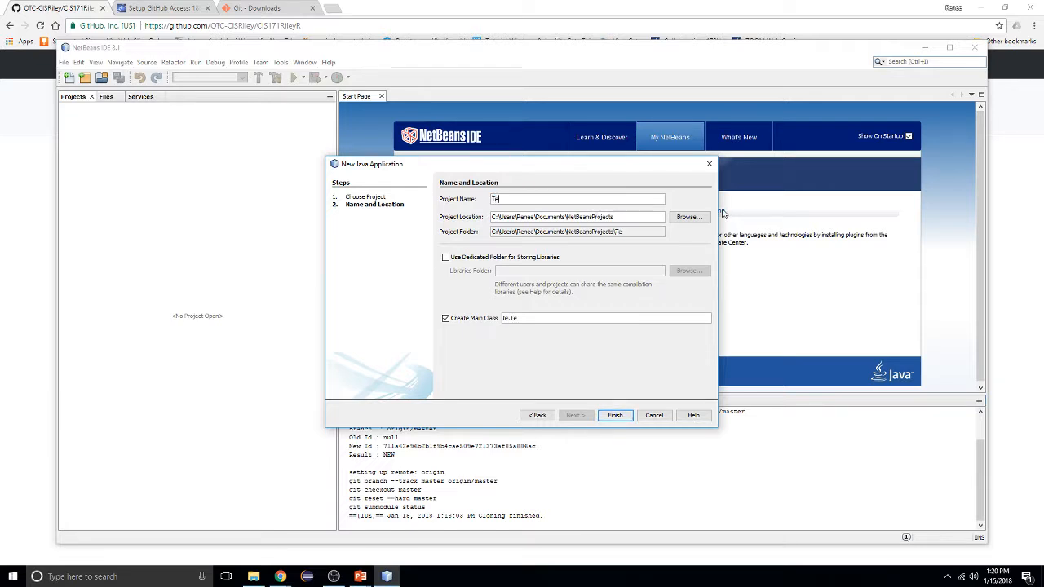
type("stGitHub")
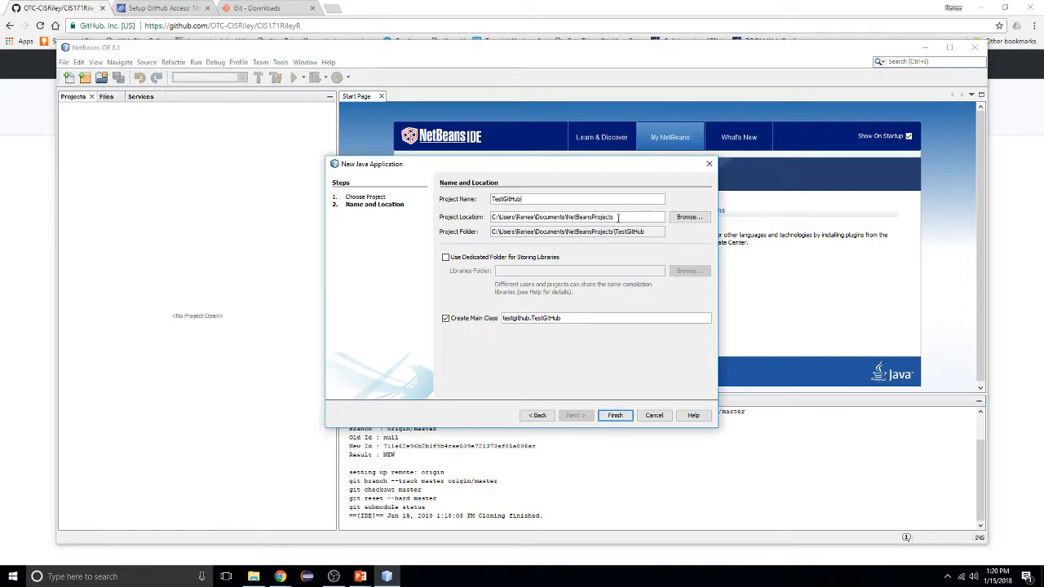
left_click(689, 217)
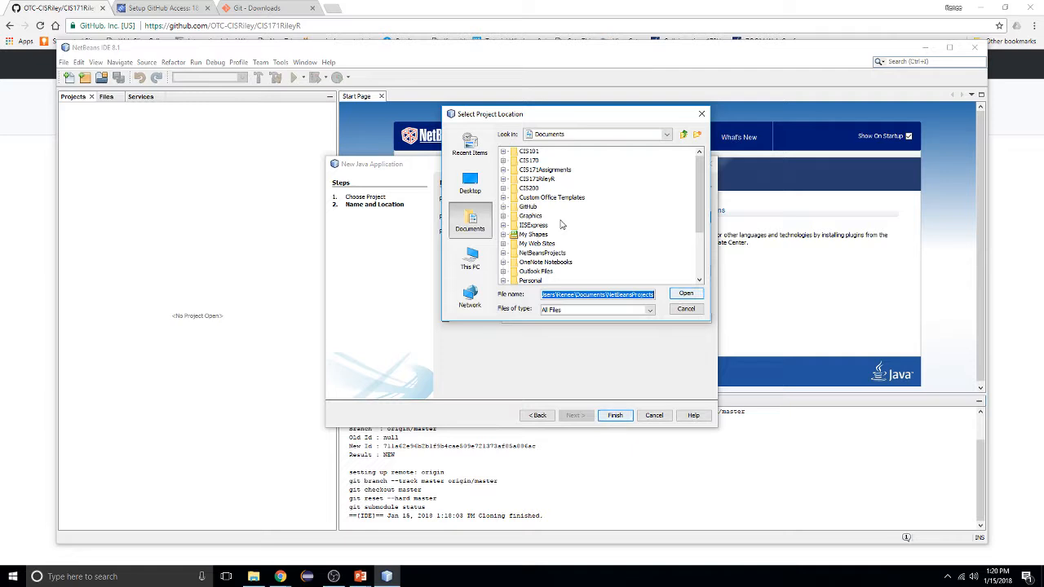
left_click(504, 179)
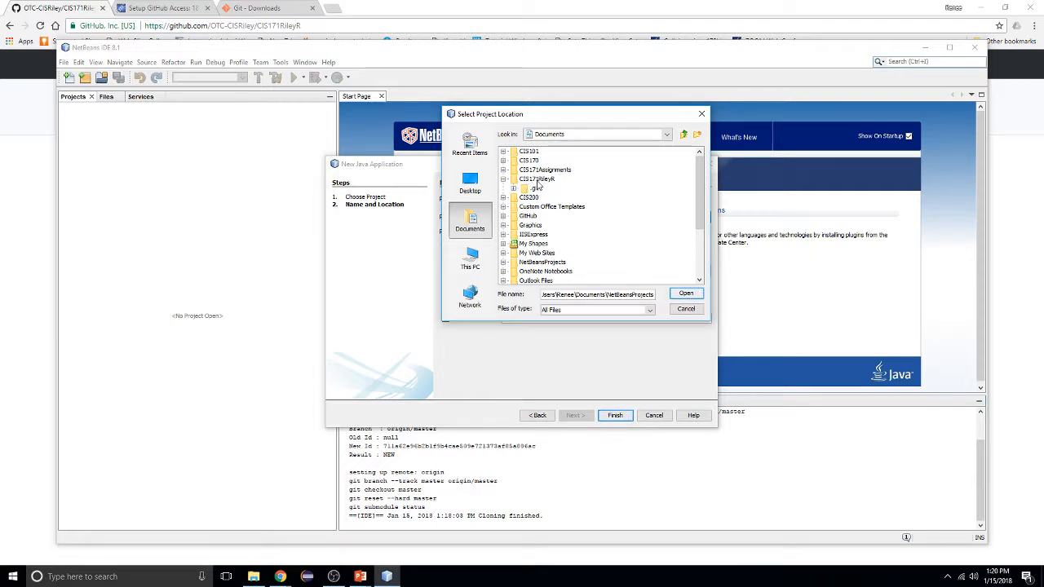
left_click(538, 181)
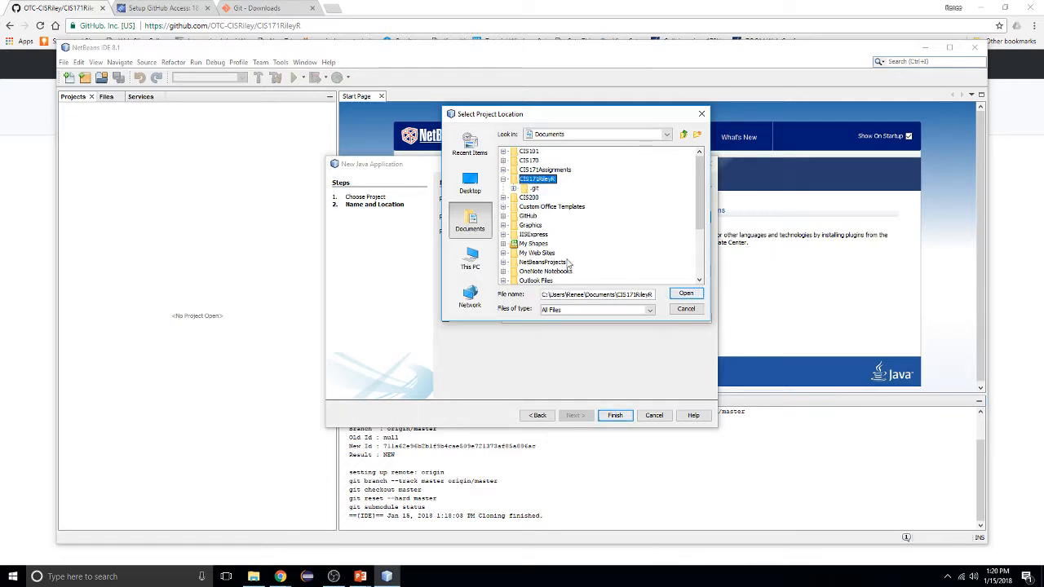
left_click(684, 294)
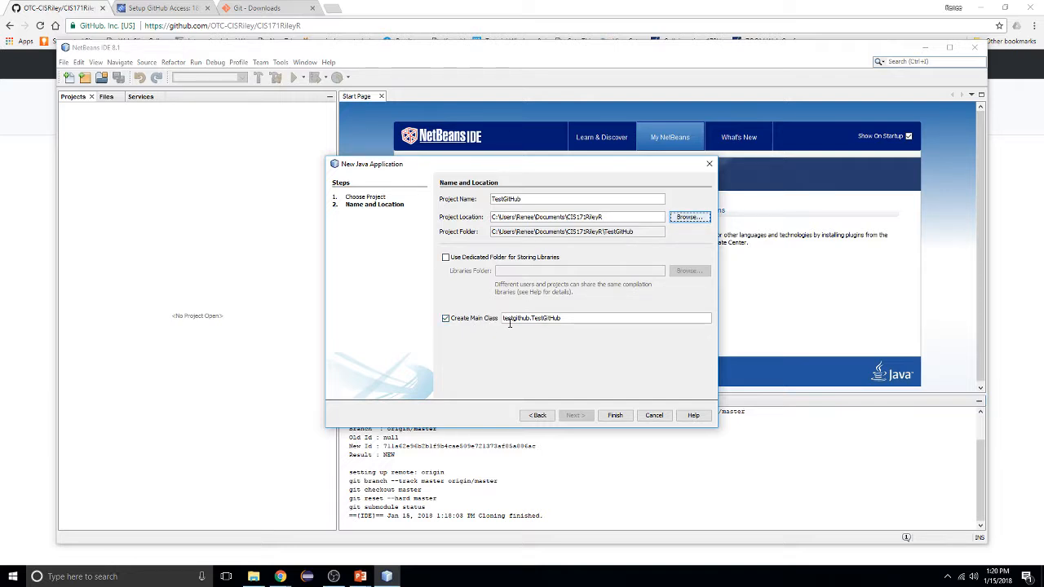
left_click(615, 415)
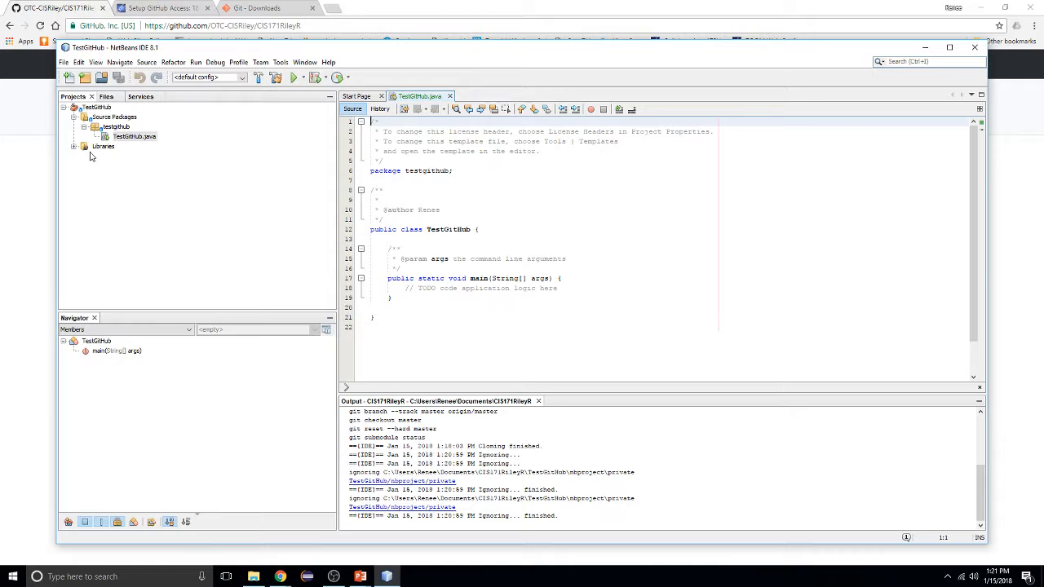
Expand TestGitHub's Source Packages in the Projects tree
mouse_move(81, 111)
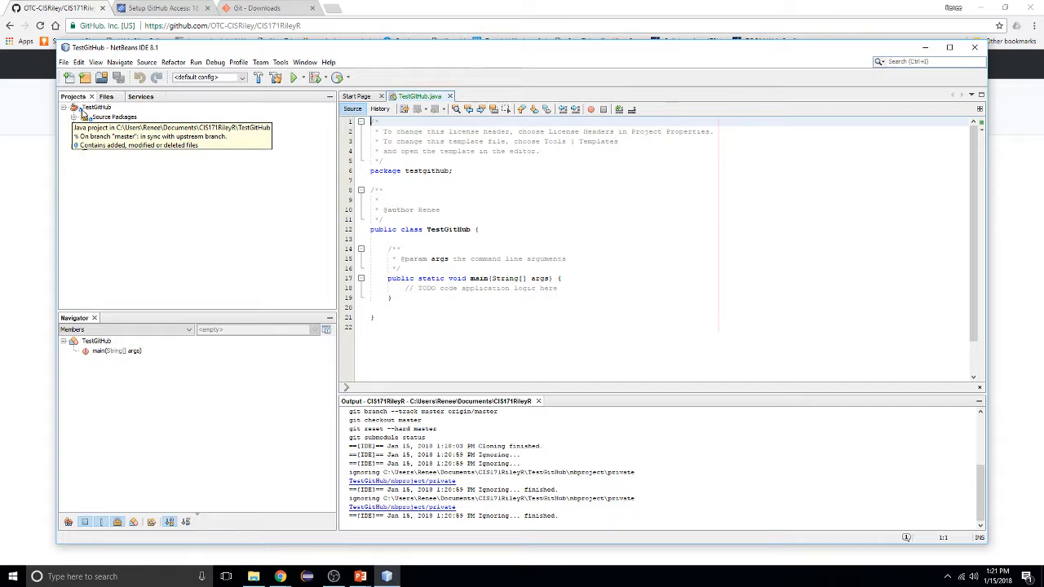
double_click(83, 115)
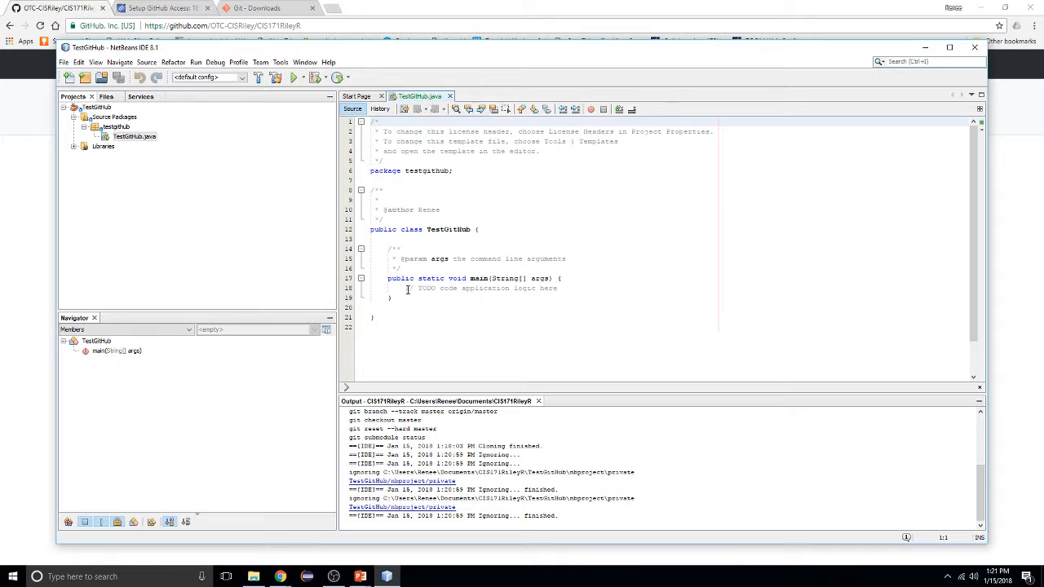
Replace the TODO comment with a sout printing 'We are under control' and run the project
left_click_drag(405, 288, 565, 289)
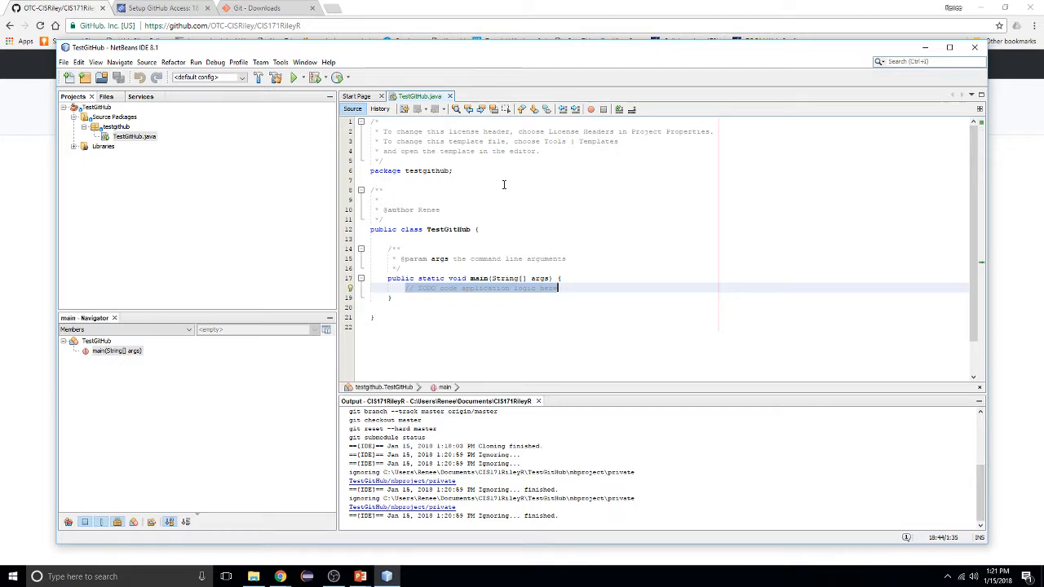
type("sout")
key("Tab")
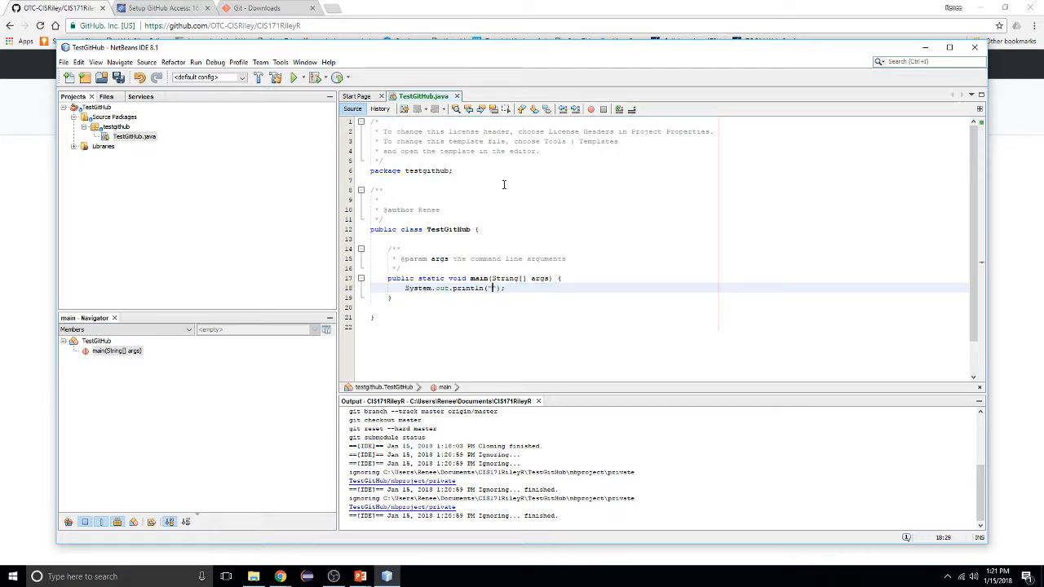
type("We are under")
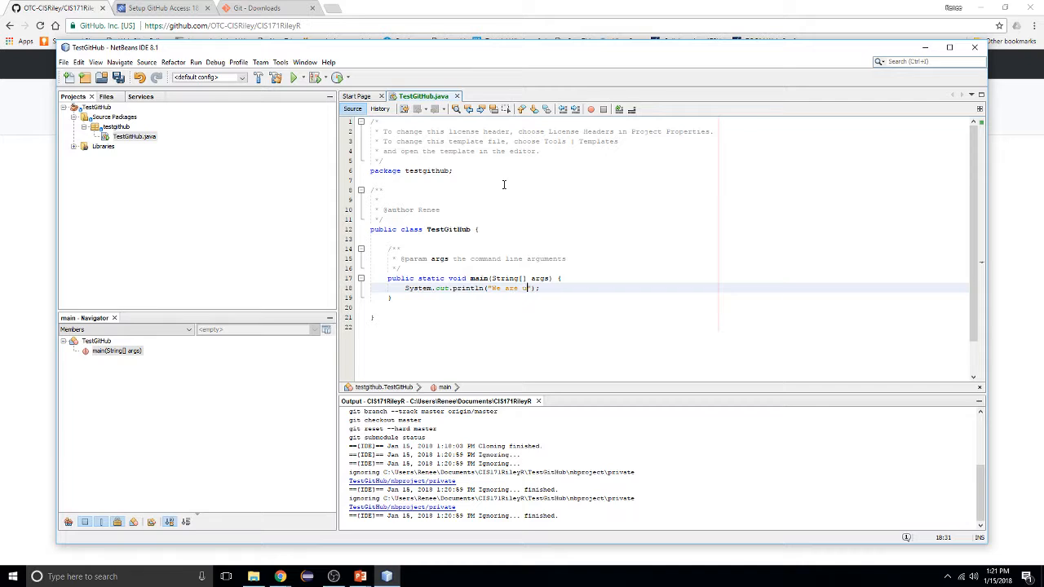
type(" control")
left_click(294, 80)
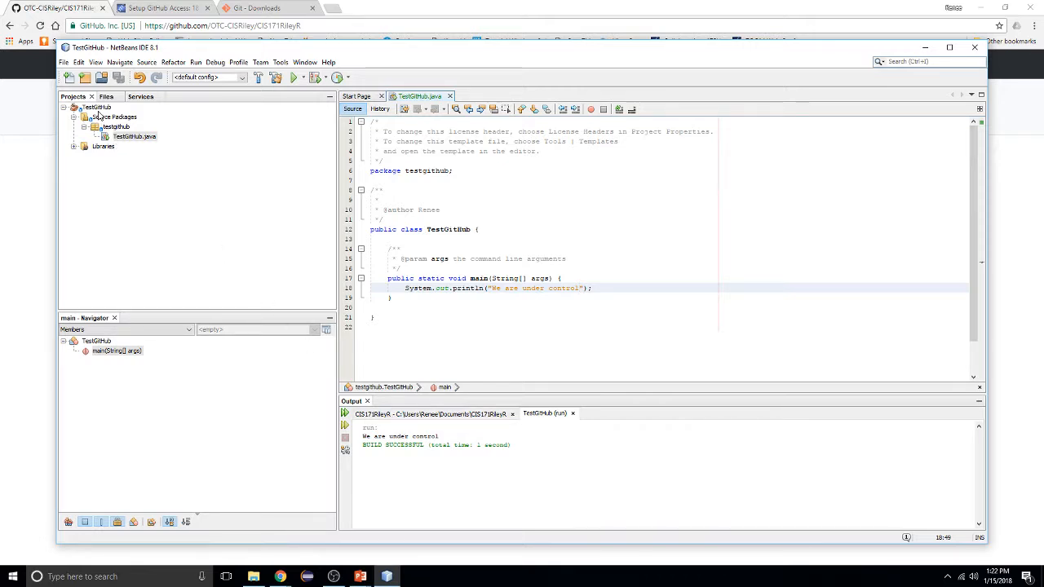
Look through the TestGitHub project's context menu and the version control menu commands
right_click(97, 109)
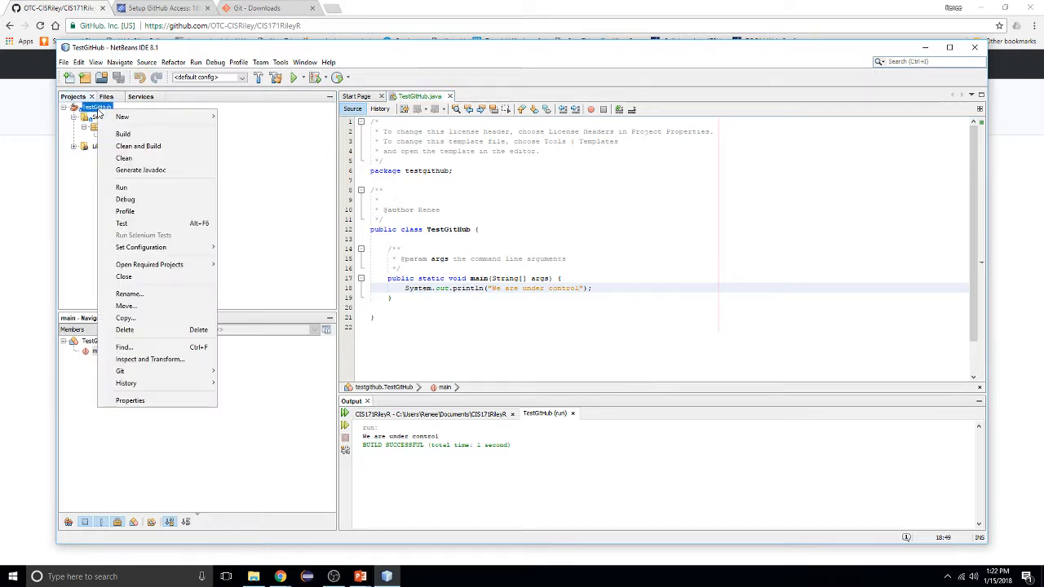
mouse_move(201, 374)
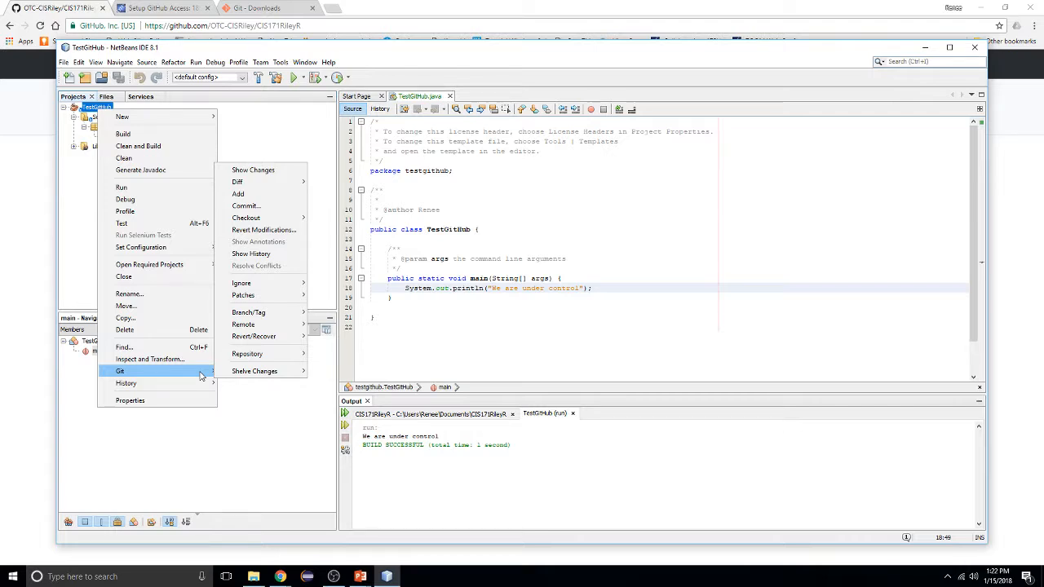
left_click(261, 63)
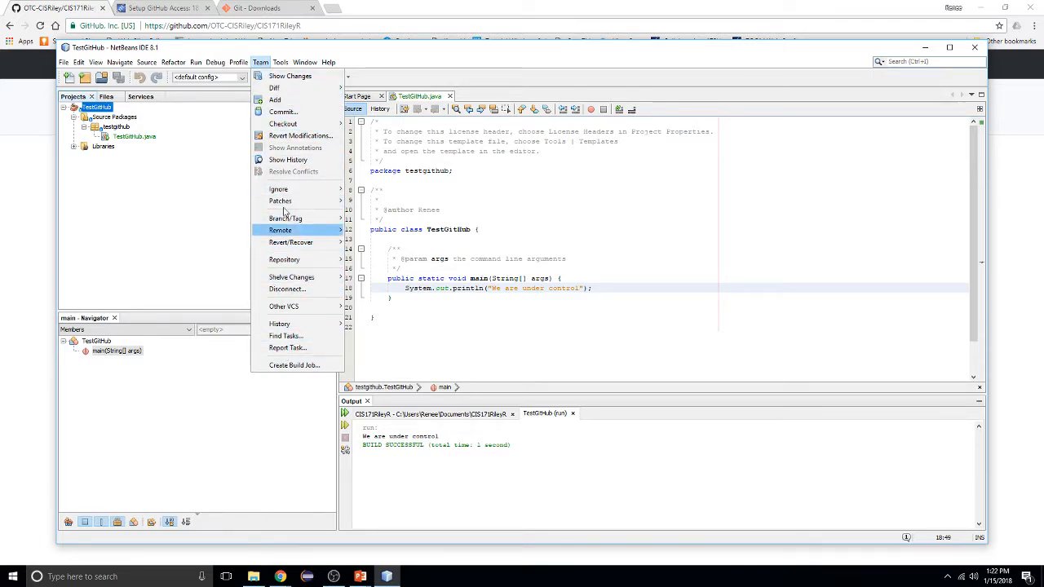
mouse_move(284, 185)
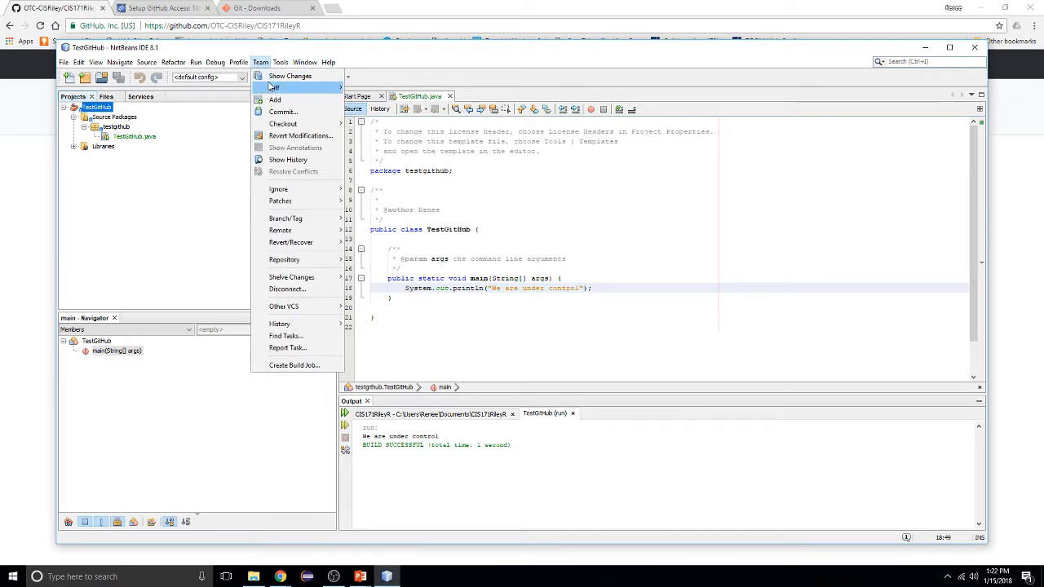
mouse_move(270, 85)
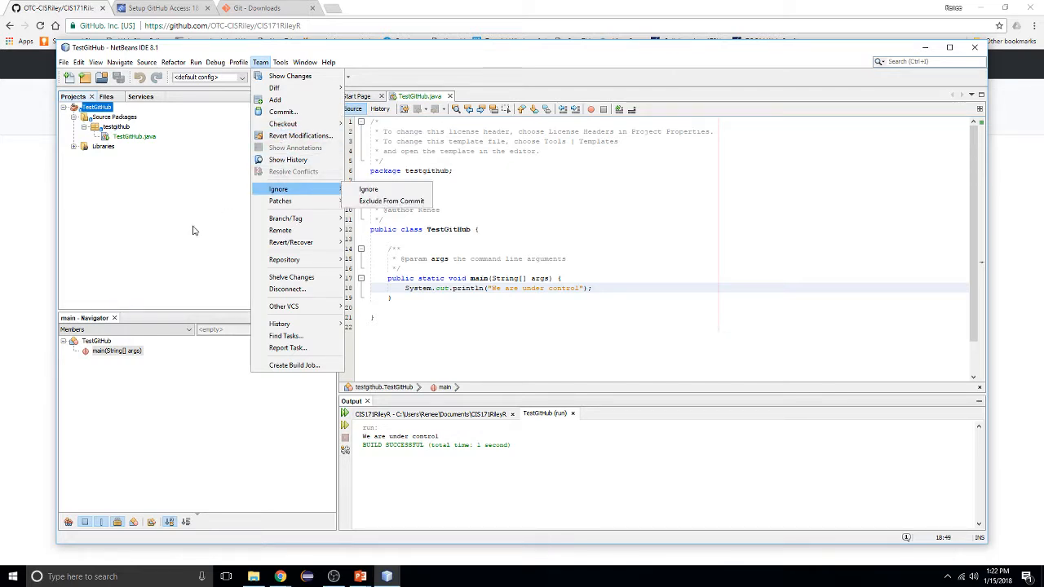
left_click(95, 110)
Bring up Git > Commit... from the TestGitHub project's context menu
right_click(94, 111)
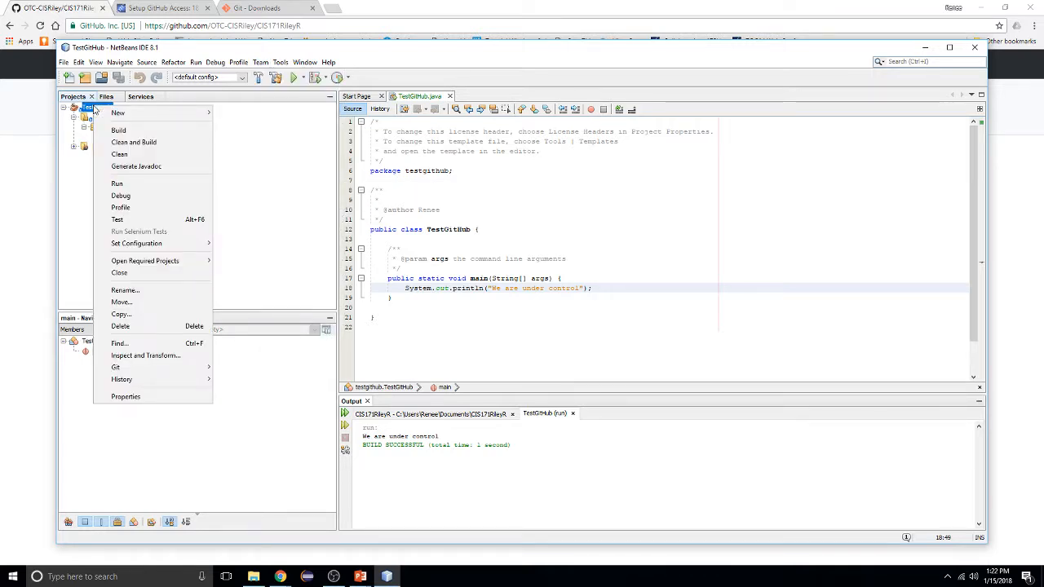
mouse_move(150, 368)
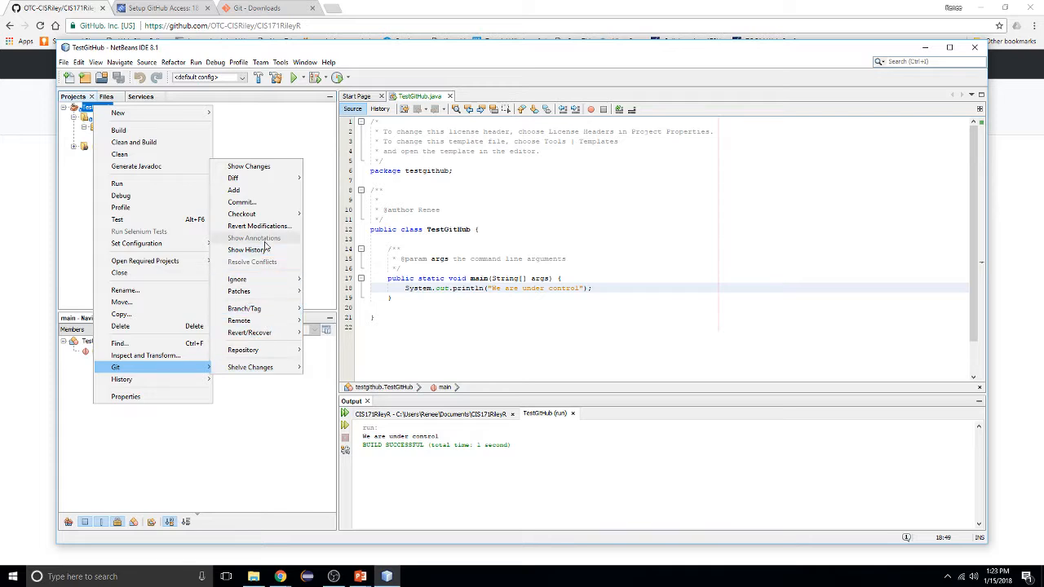
mouse_move(267, 215)
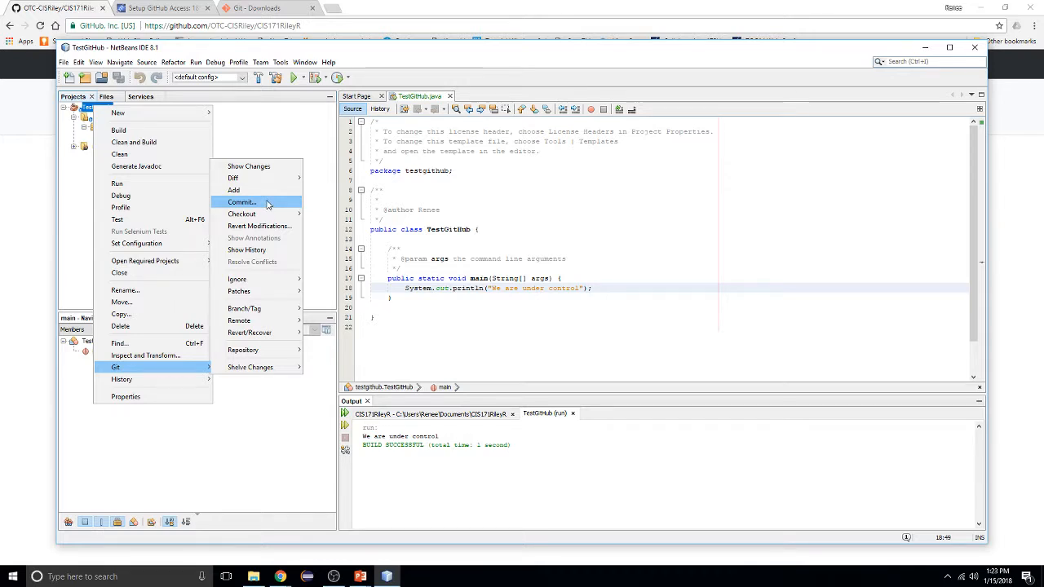
Commit all seven project files with message 'Initial Commit', leaving the task repository unset
left_click(267, 203)
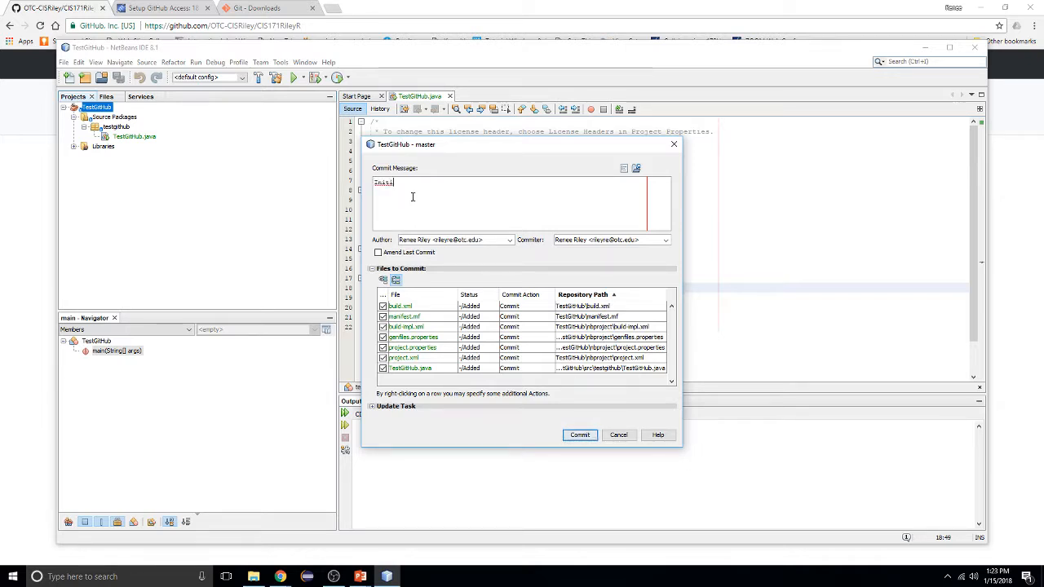
type("al Commit")
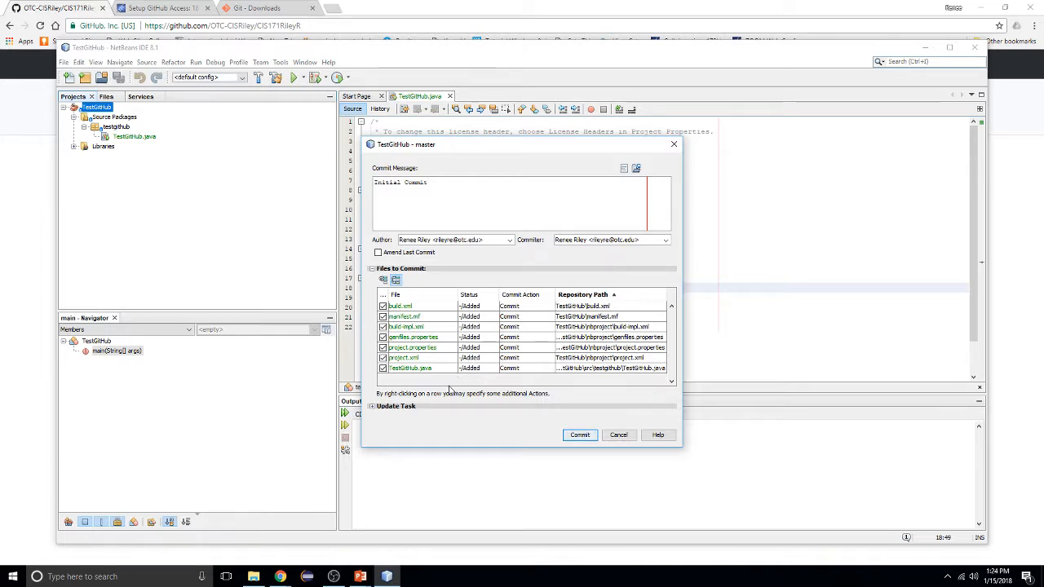
left_click(372, 408)
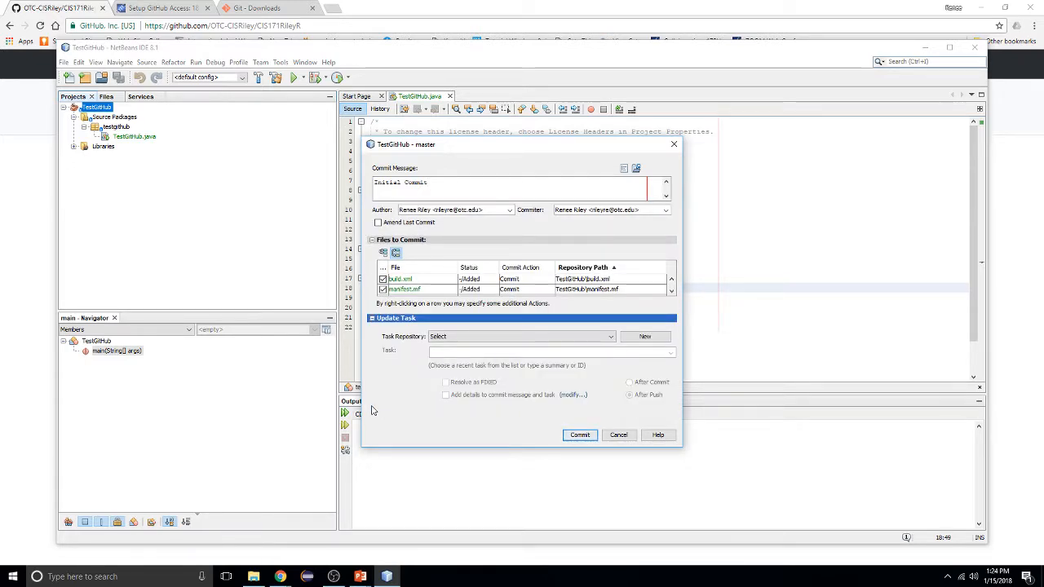
left_click(611, 337)
left_click(611, 339)
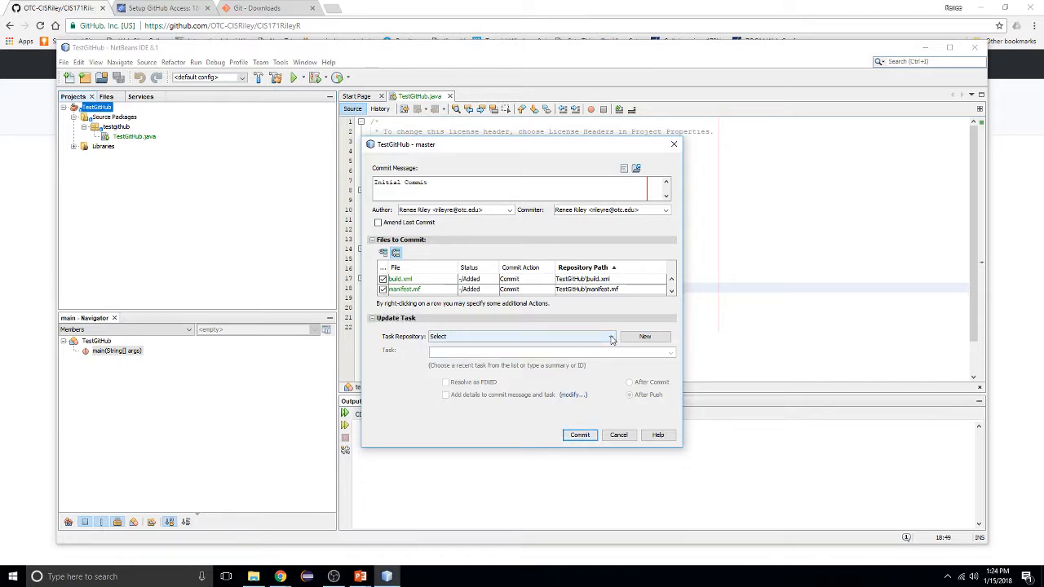
left_click(373, 320)
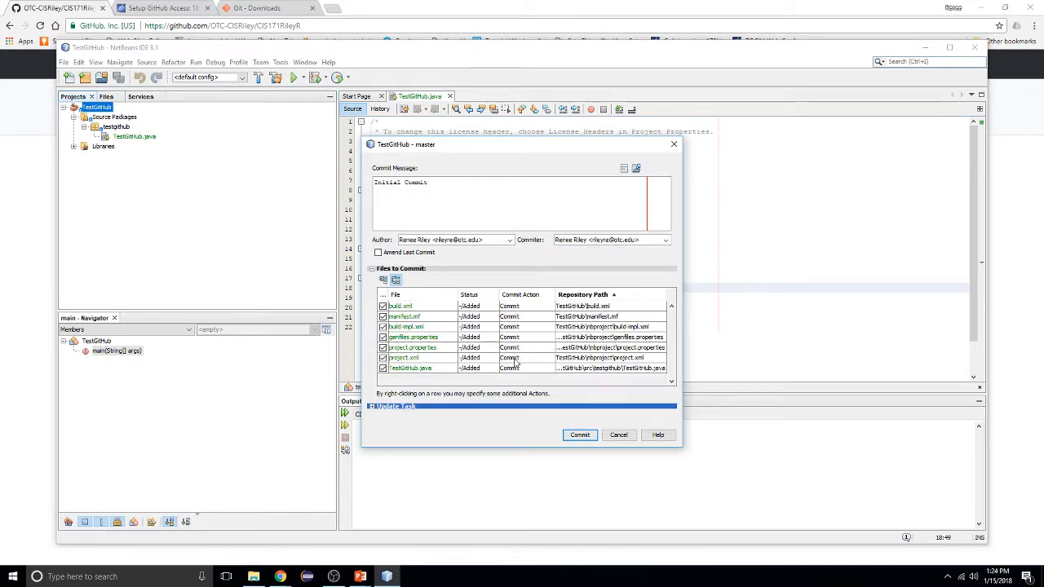
left_click(579, 436)
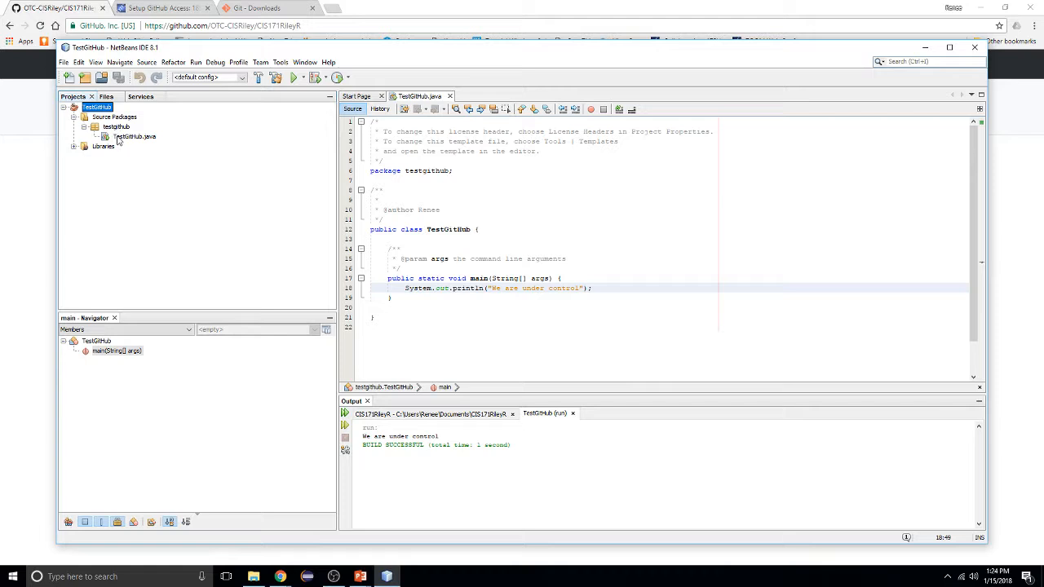
Browse the Window and Team > Remote menus (fetch, pull, push), then switch to the GitHub page
left_click(313, 64)
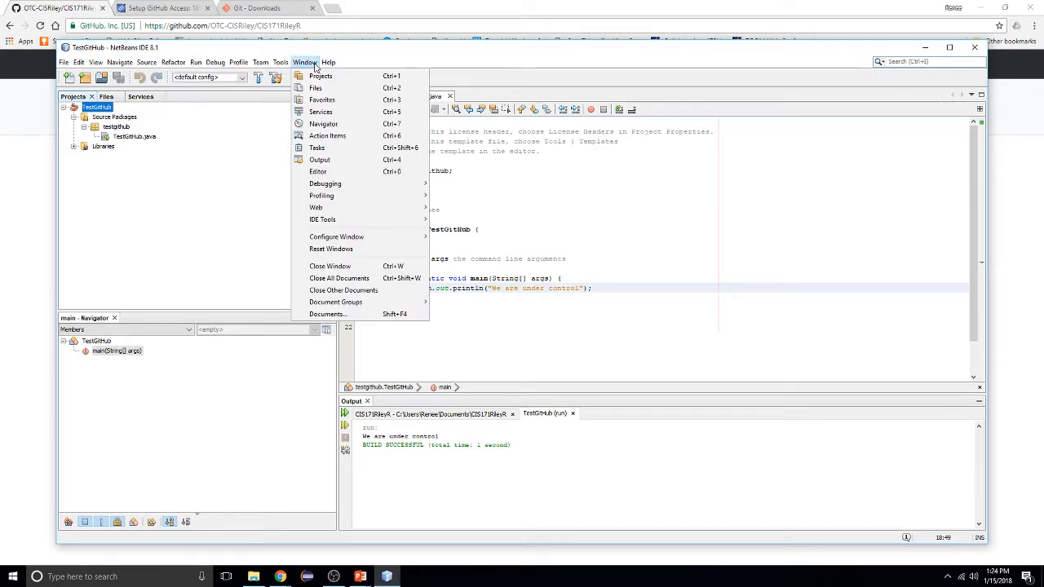
mouse_move(283, 64)
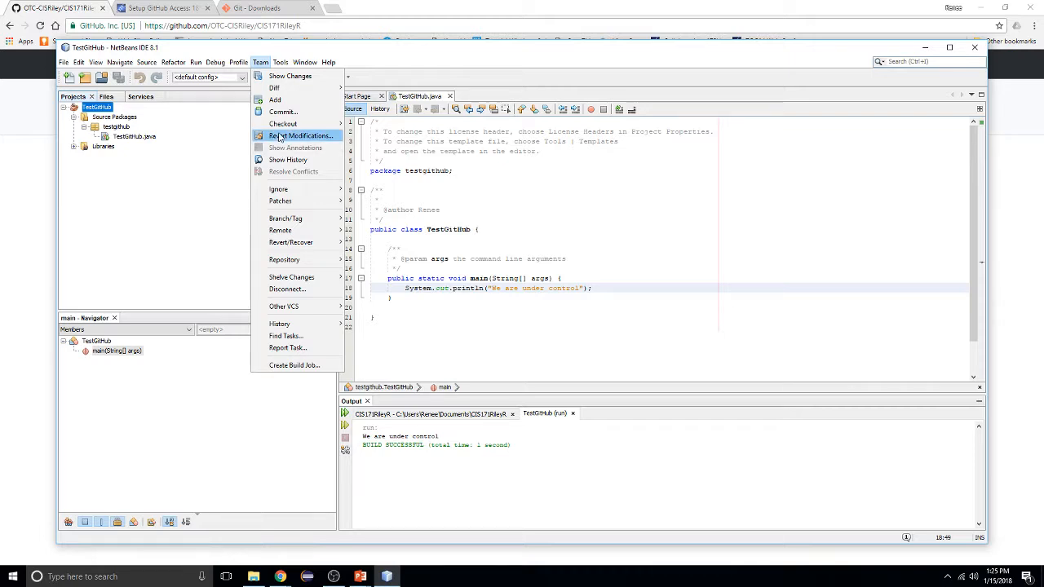
mouse_move(323, 281)
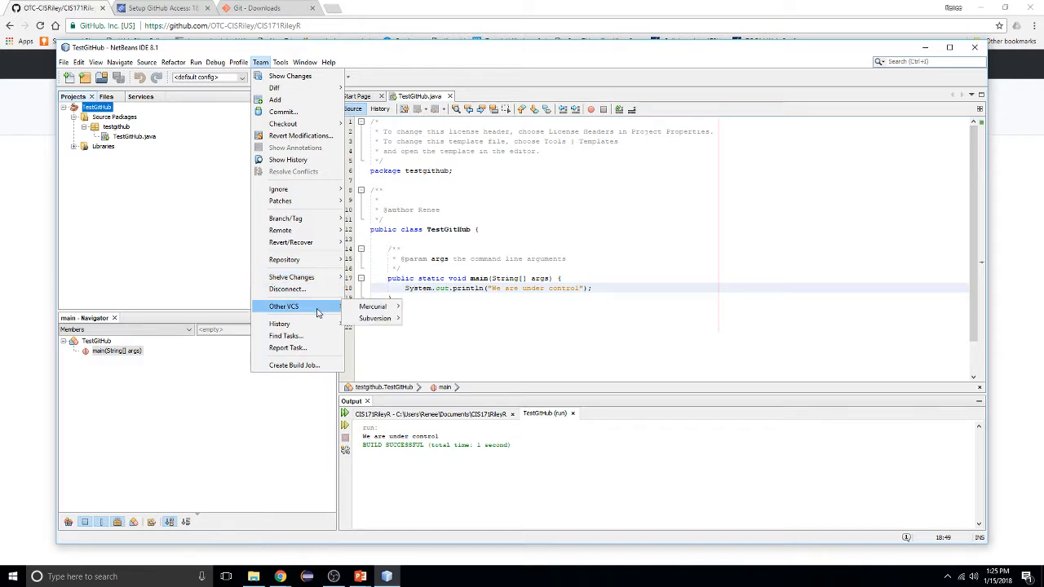
mouse_move(311, 330)
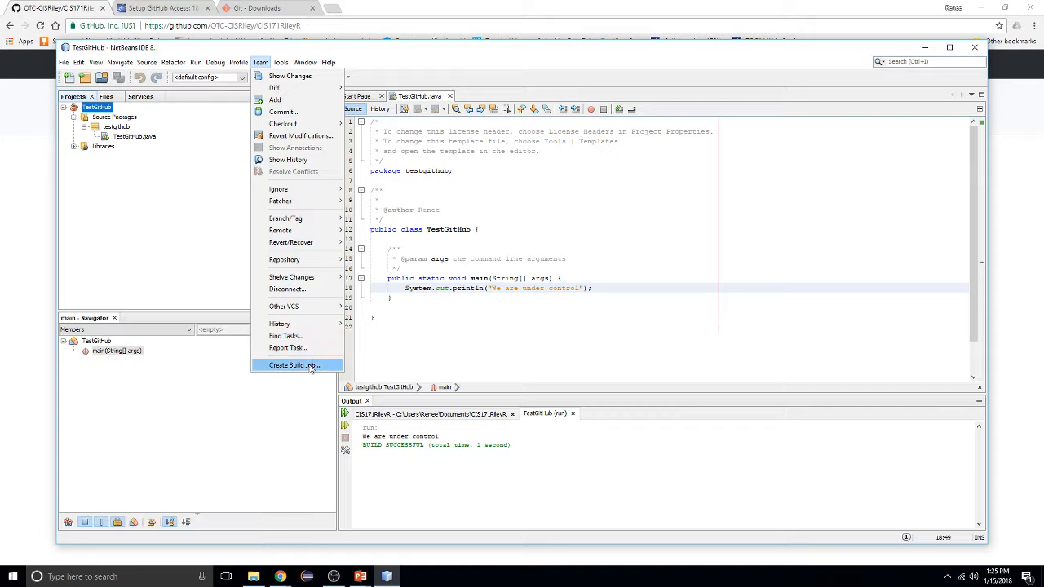
mouse_move(298, 236)
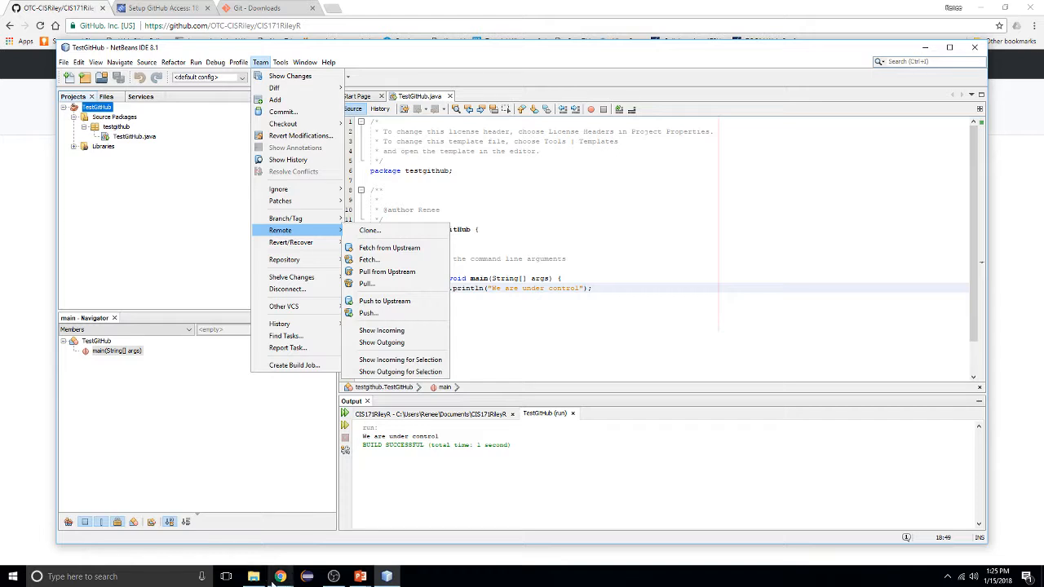
mouse_move(274, 579)
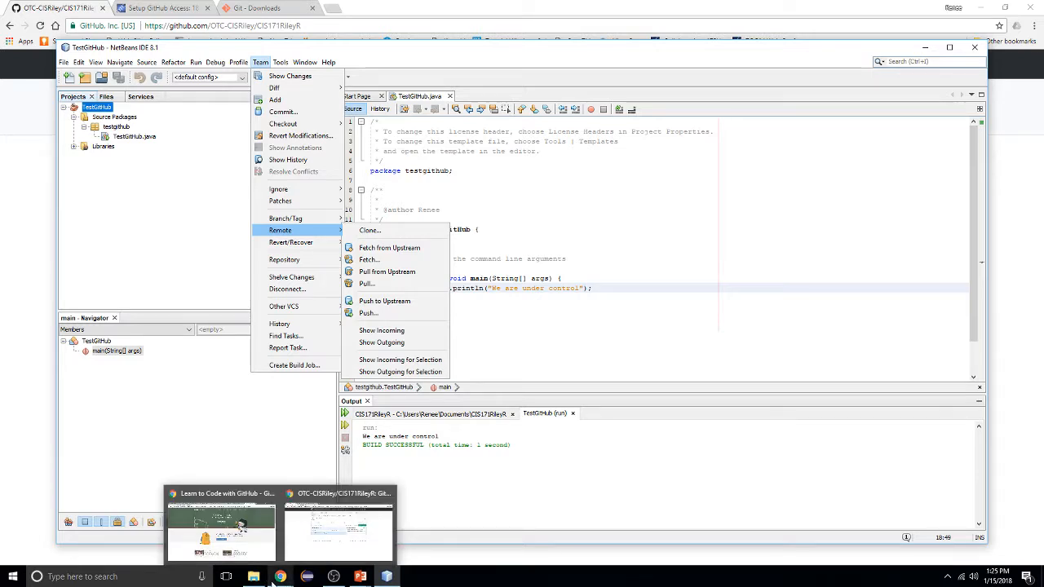
left_click(304, 549)
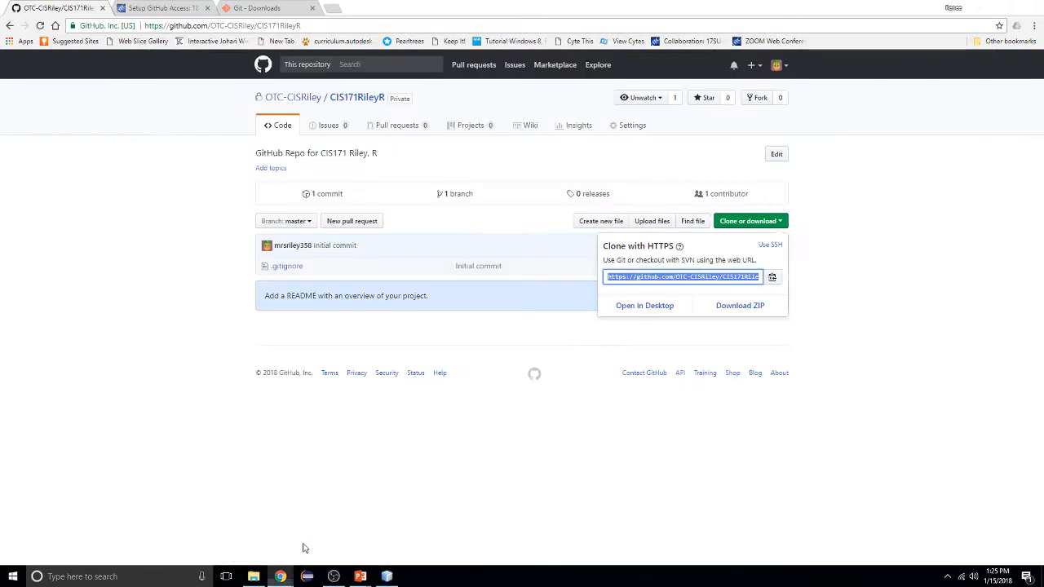
Dismiss the clone dropdown, reload CIS171RileyR (still 1 commit), and return to NetBeans
left_click(436, 400)
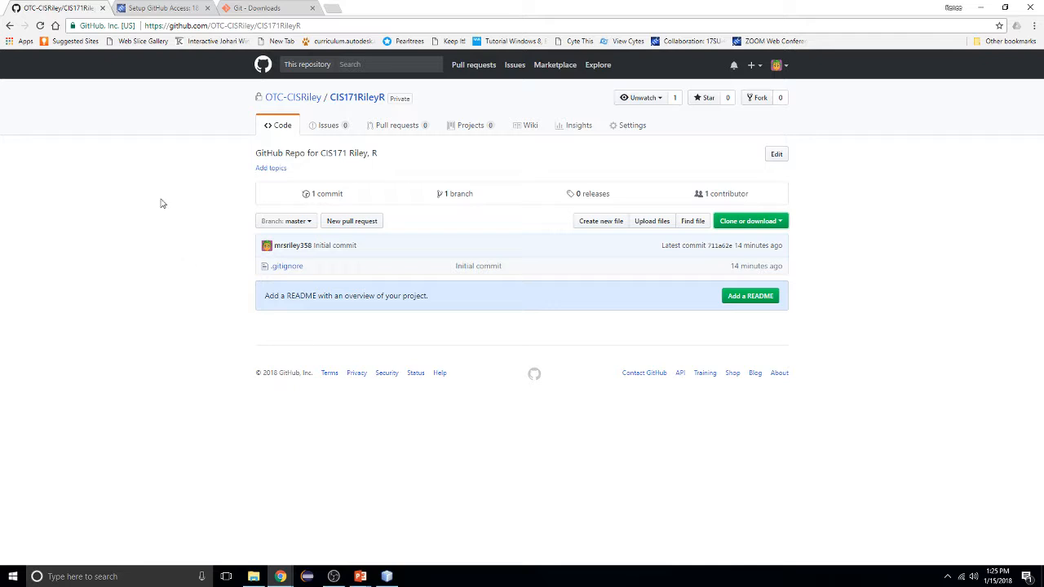
left_click(40, 26)
left_click(383, 578)
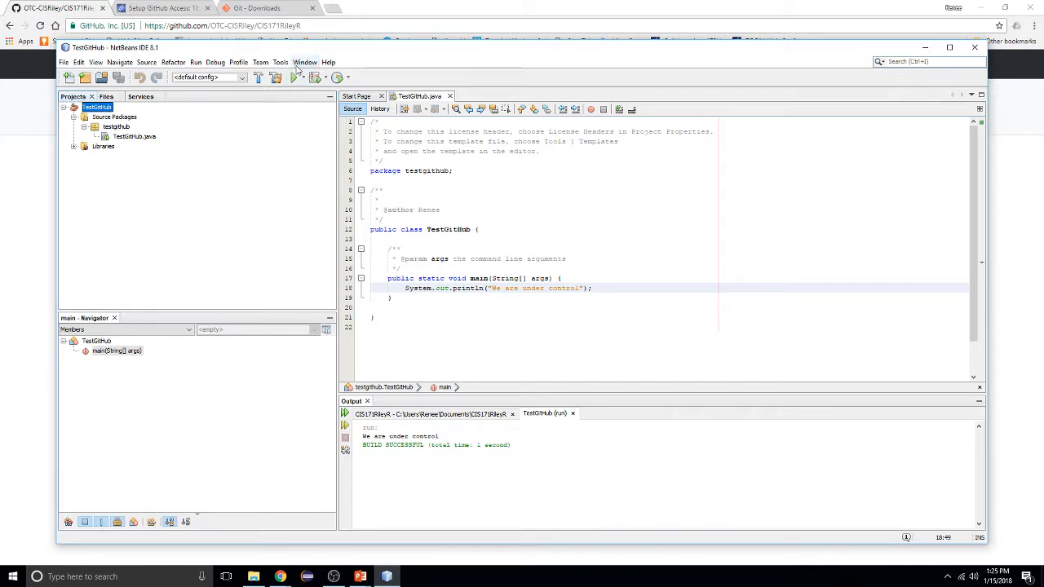
Push the committed TestGitHub project to the upstream CIS171RileyR repository
left_click(266, 64)
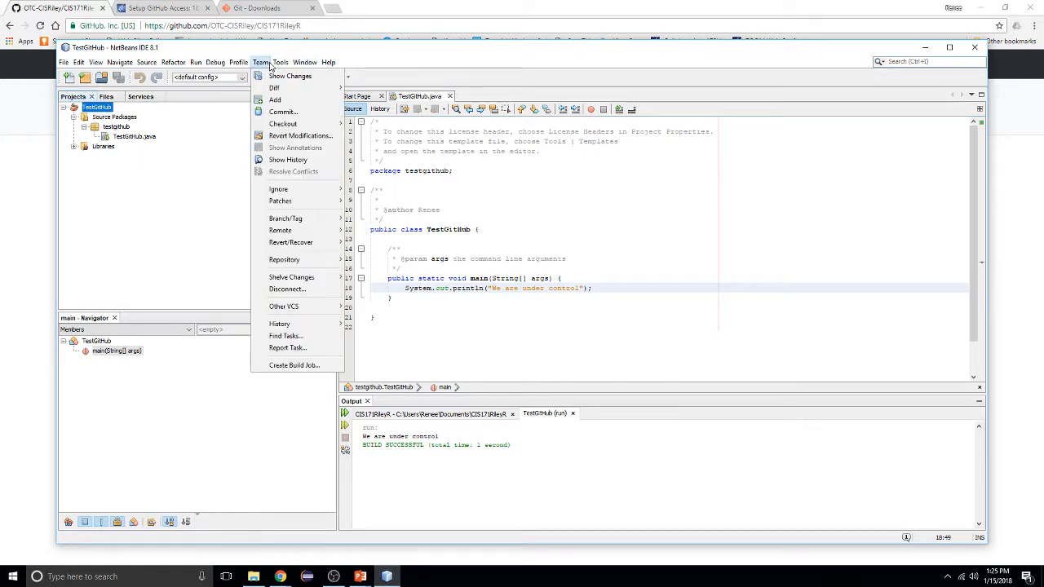
mouse_move(281, 230)
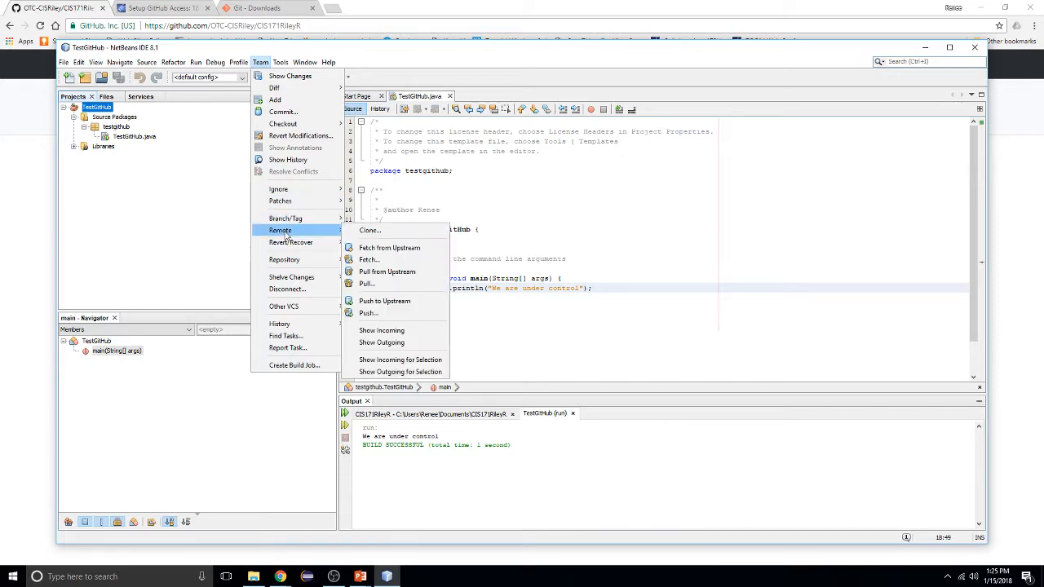
left_click(389, 302)
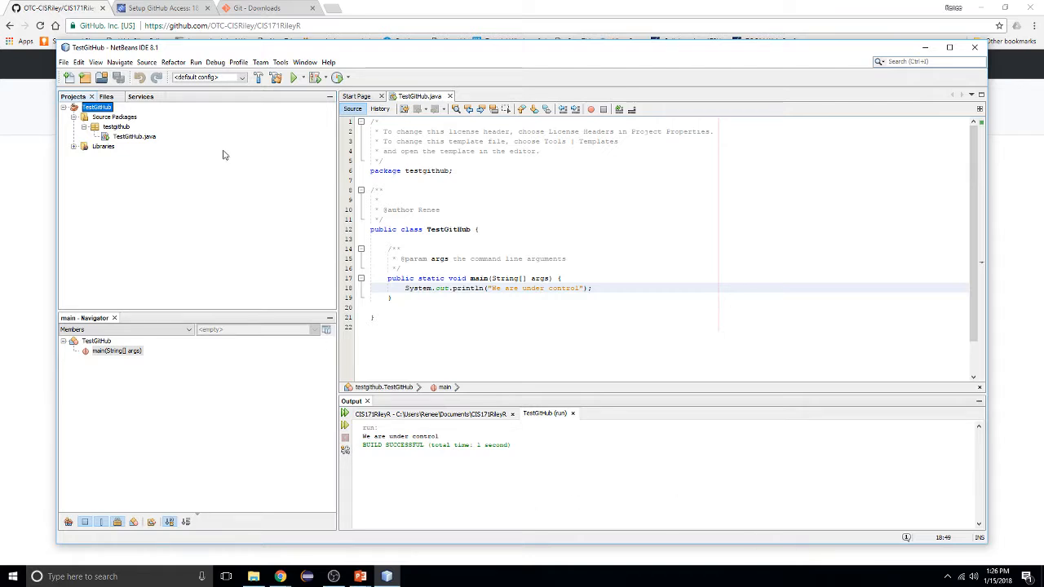
Review the CIS171RileyR Git output log confirming the push to master finished OK, then return to Chrome
left_click(445, 415)
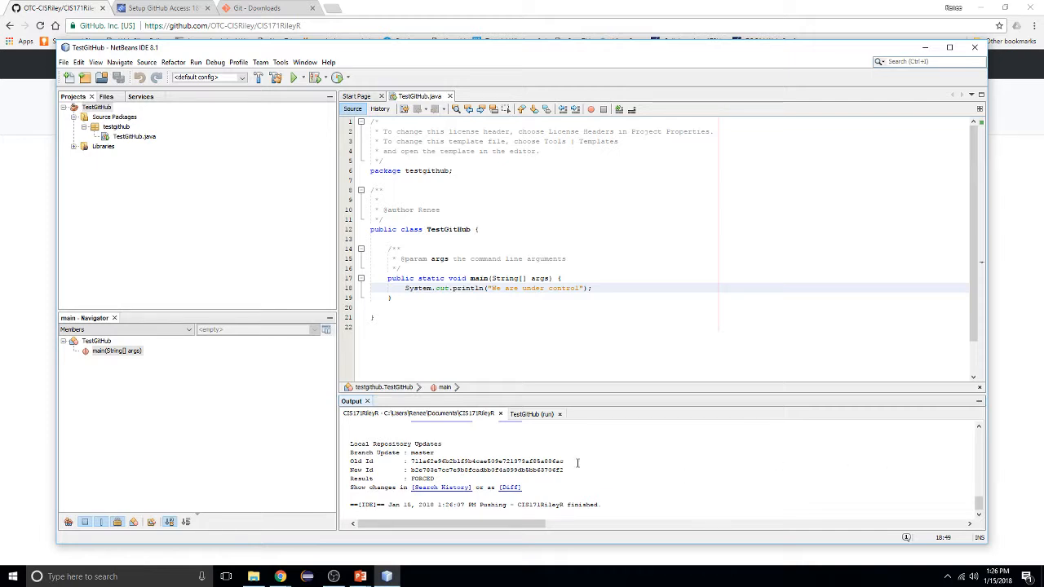
scroll(383, 496, "up", 2)
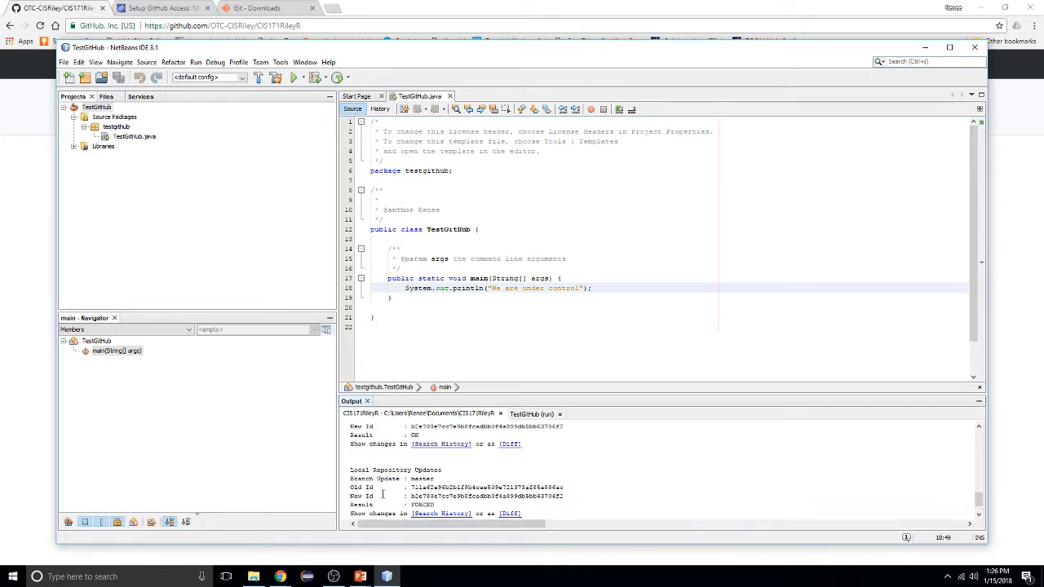
scroll(382, 496, "down", 2)
scroll(384, 490, "up", 2)
scroll(384, 490, "up", 2)
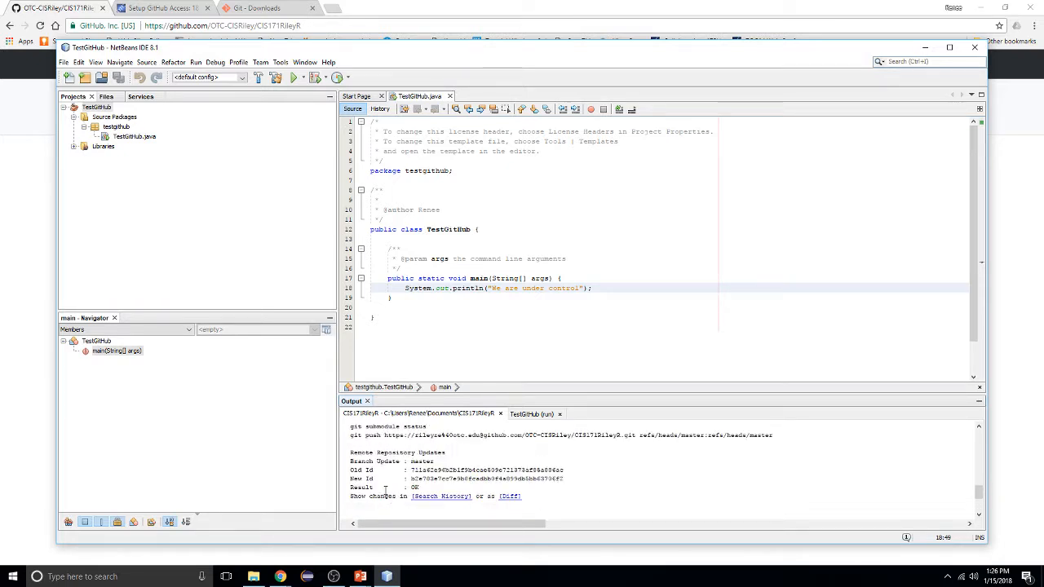
scroll(385, 490, "up", 2)
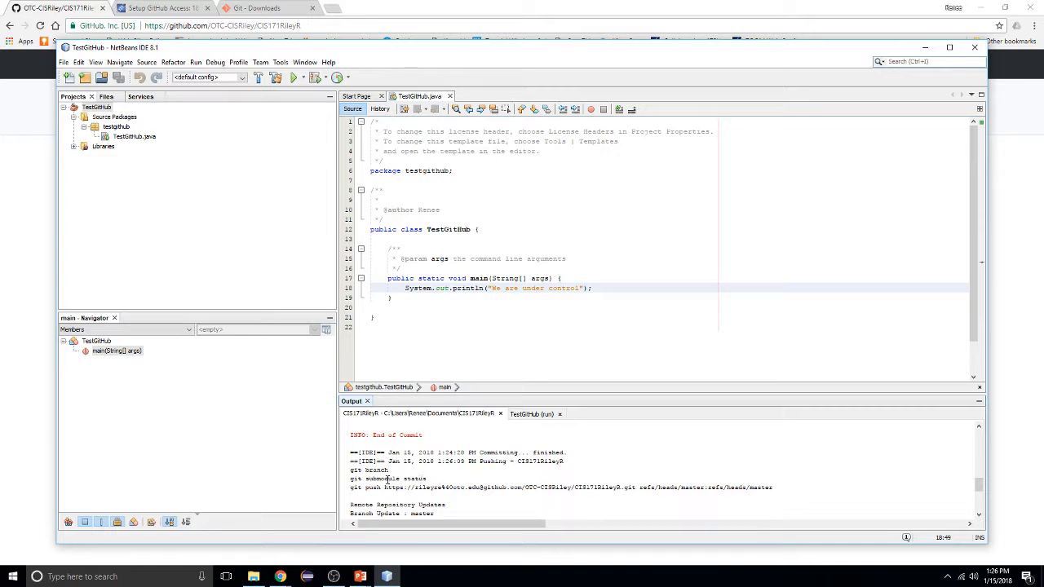
scroll(386, 480, "down", 3)
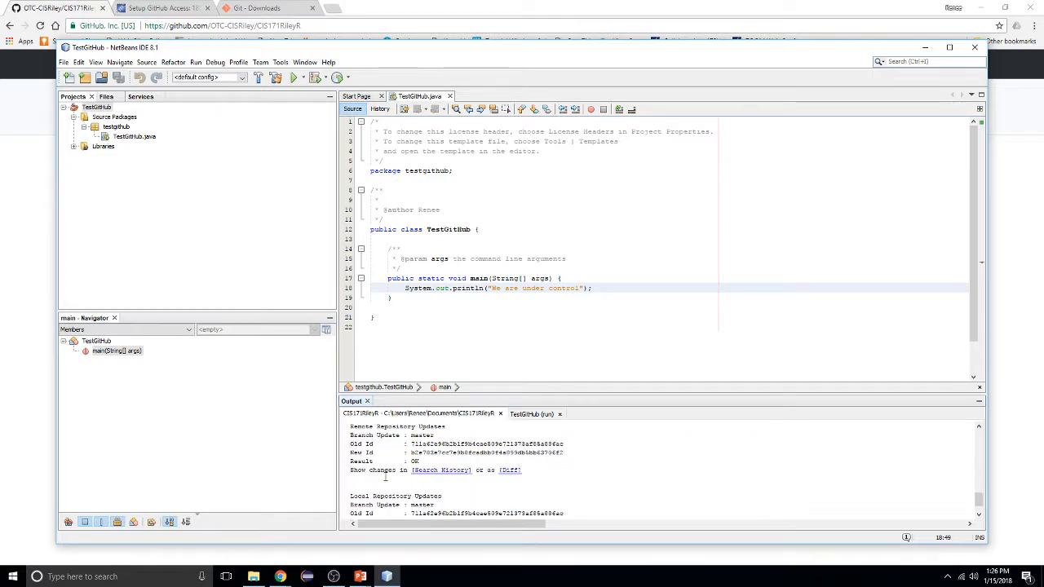
scroll(385, 479, "up", 2)
scroll(386, 479, "up", 1)
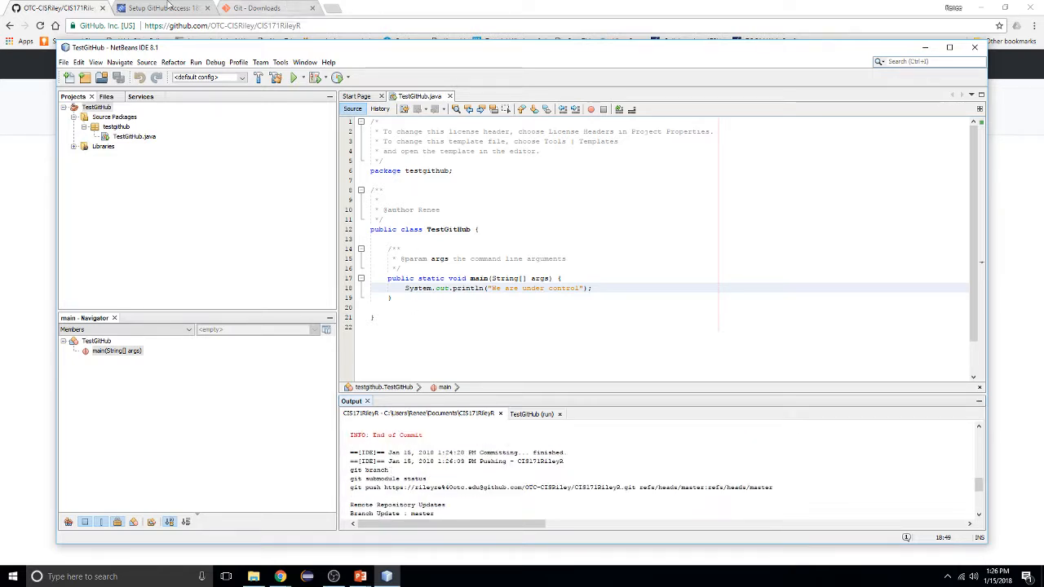
left_click(54, 7)
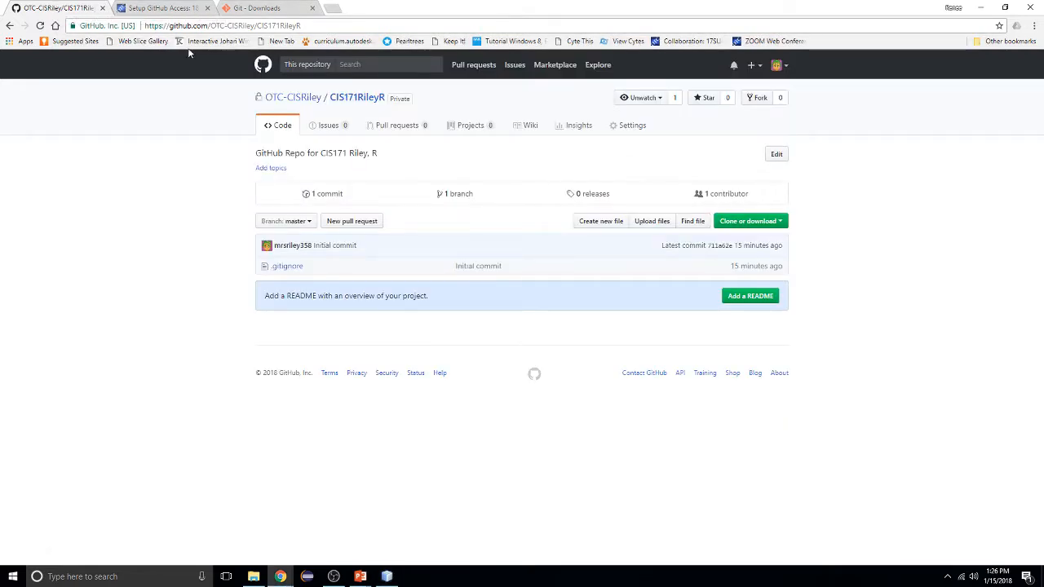
Reload CIS171RileyR, view TestGitHub/src/testgithub/TestGitHub.java, then return to the repository root
left_click(40, 25)
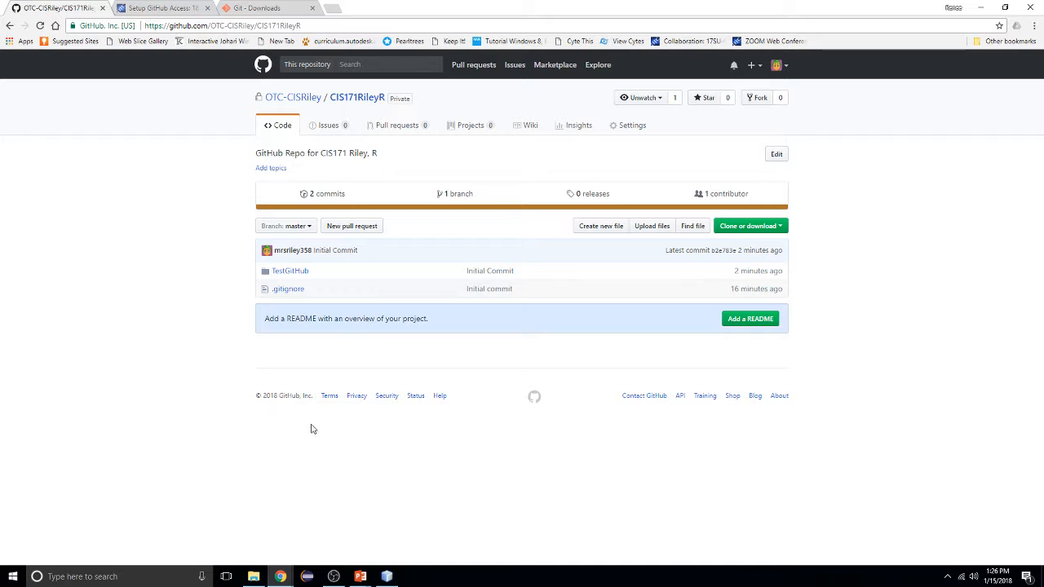
left_click(292, 272)
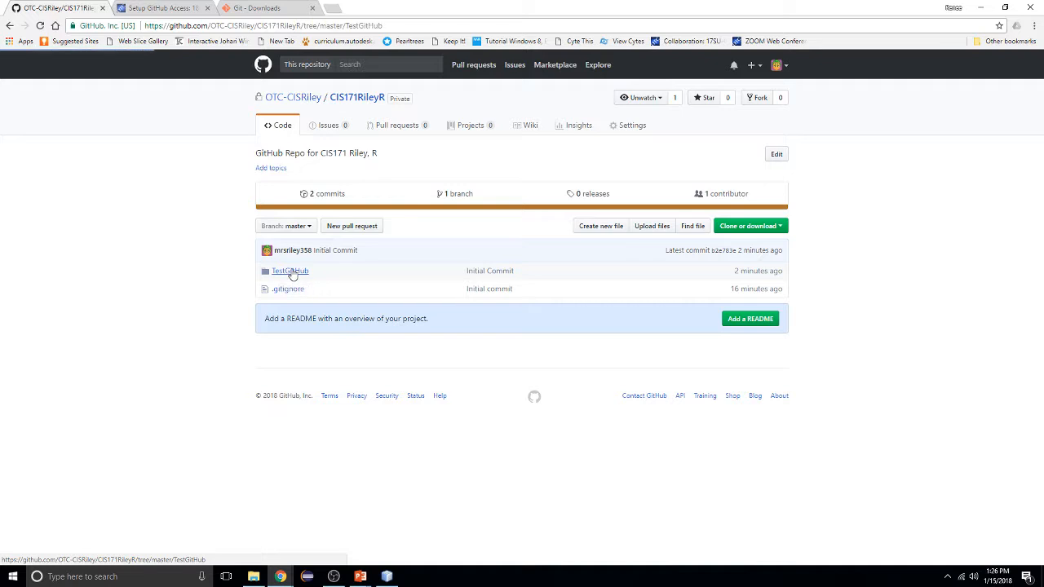
left_click(303, 236)
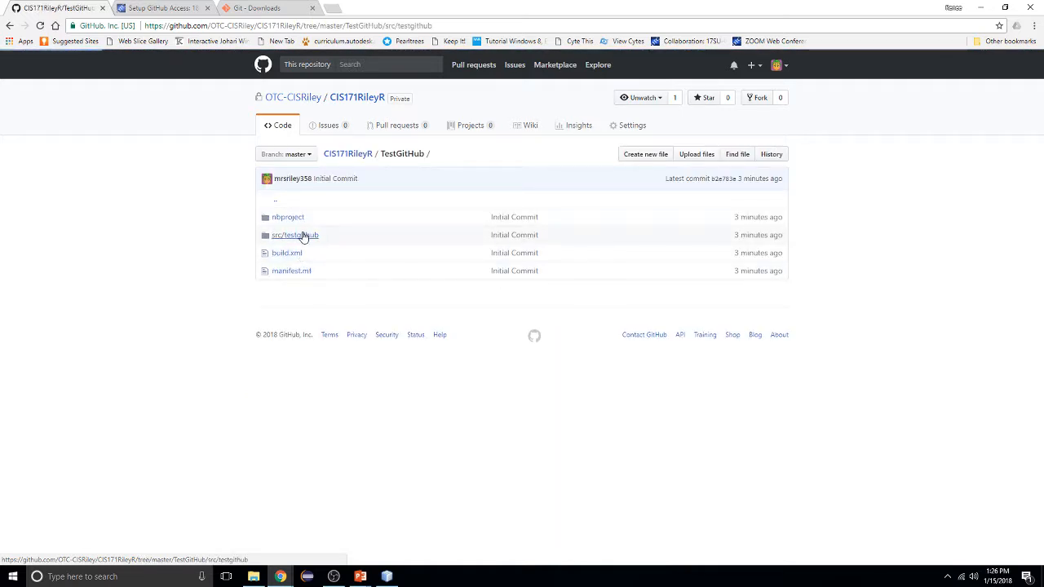
left_click(304, 219)
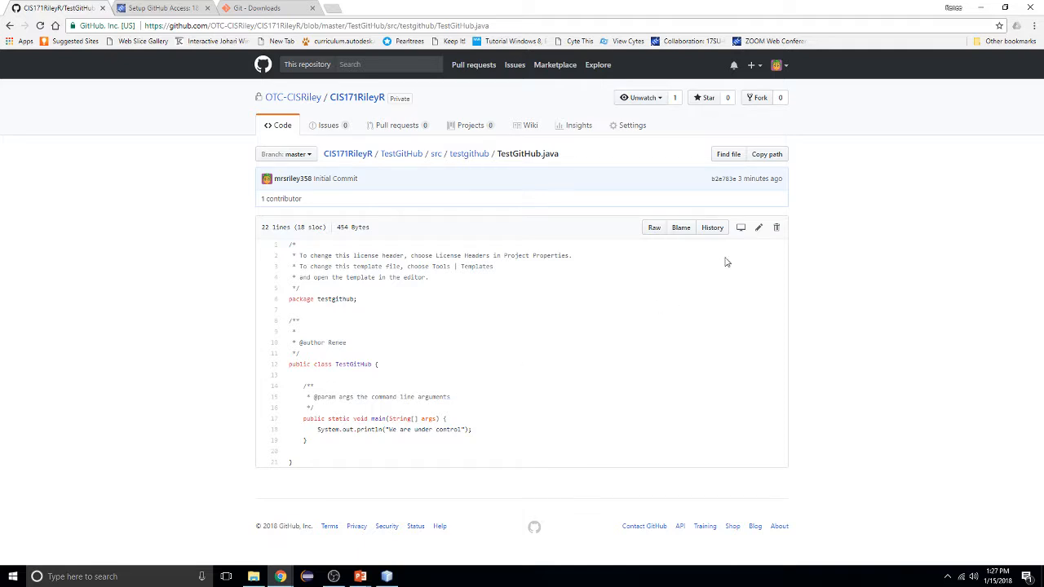
left_click(287, 128)
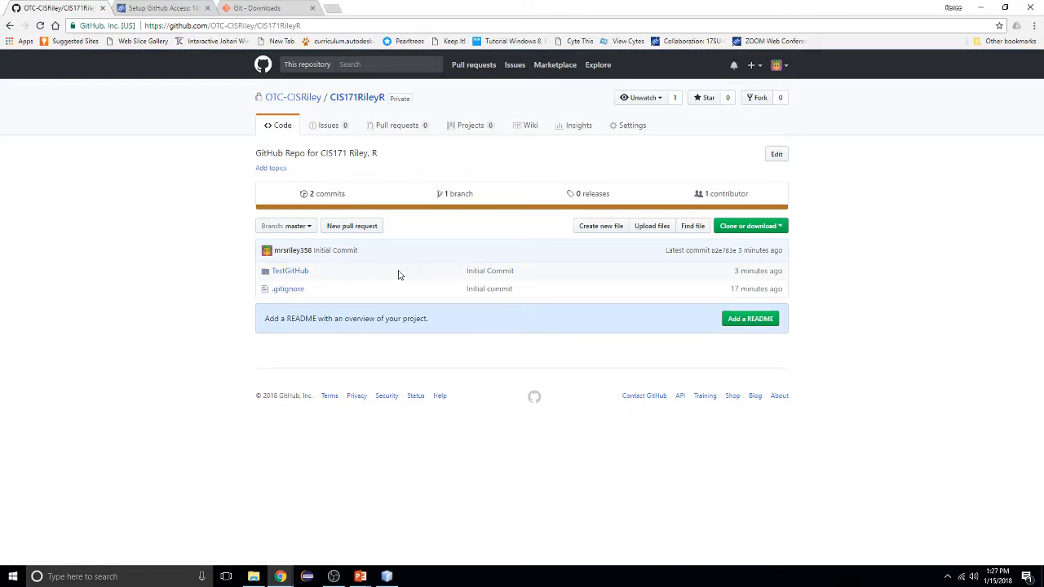
left_click(303, 276)
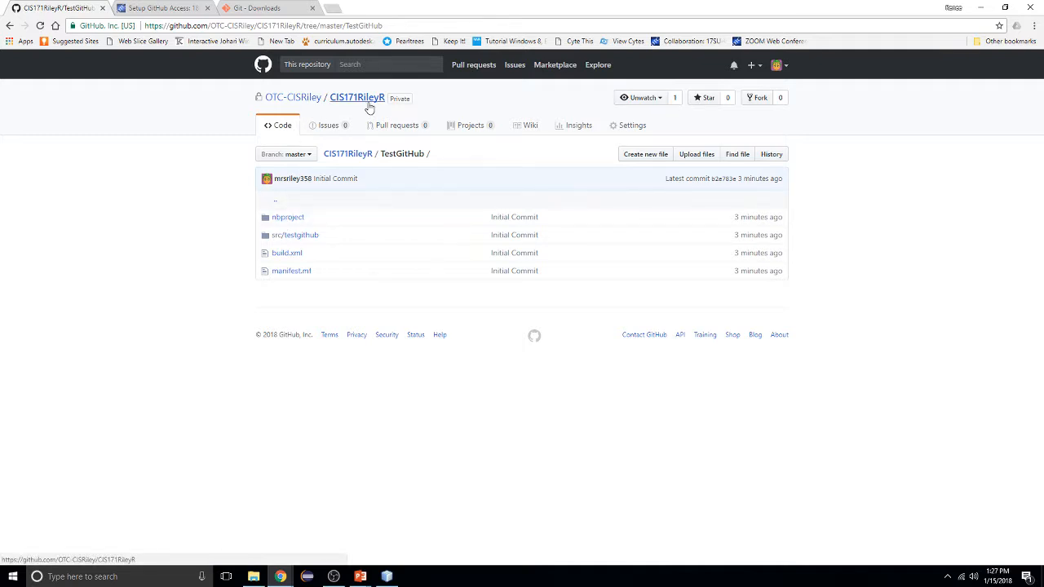
left_click(9, 25)
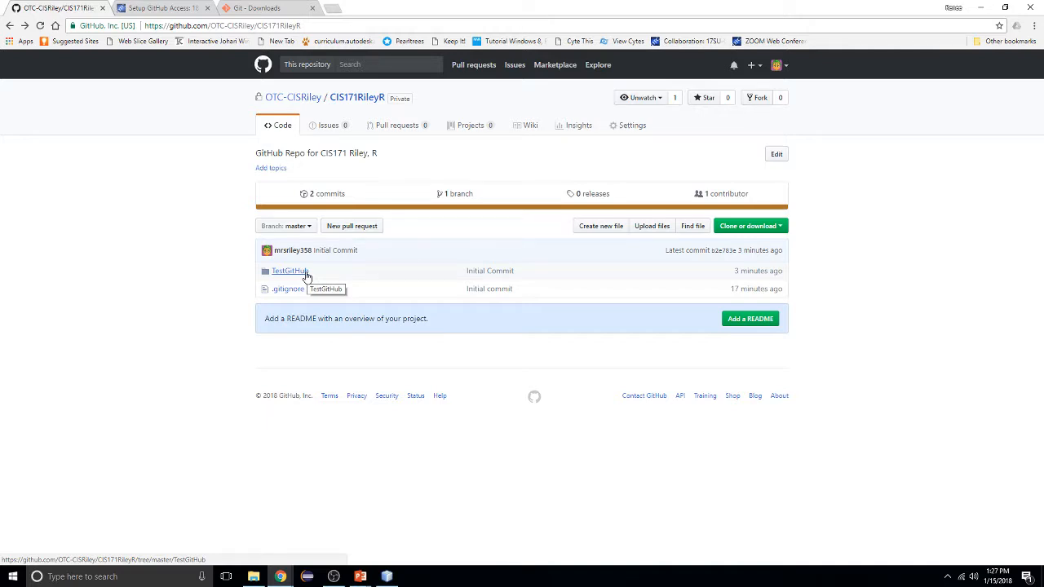
mouse_move(389, 579)
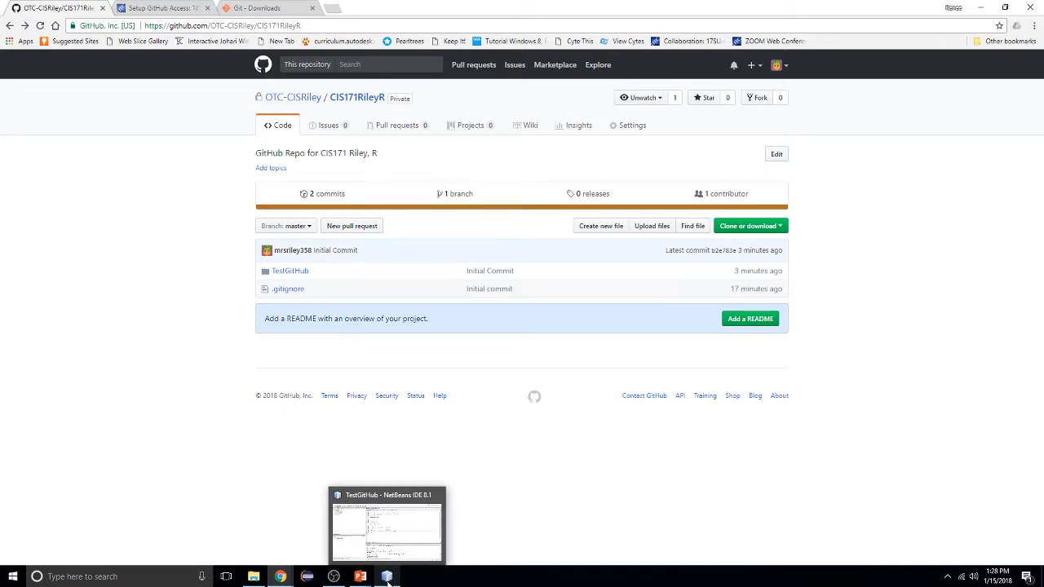
Open the Git Repository Browser for CIS171RileyR from NetBeans' Team menu
left_click(410, 522)
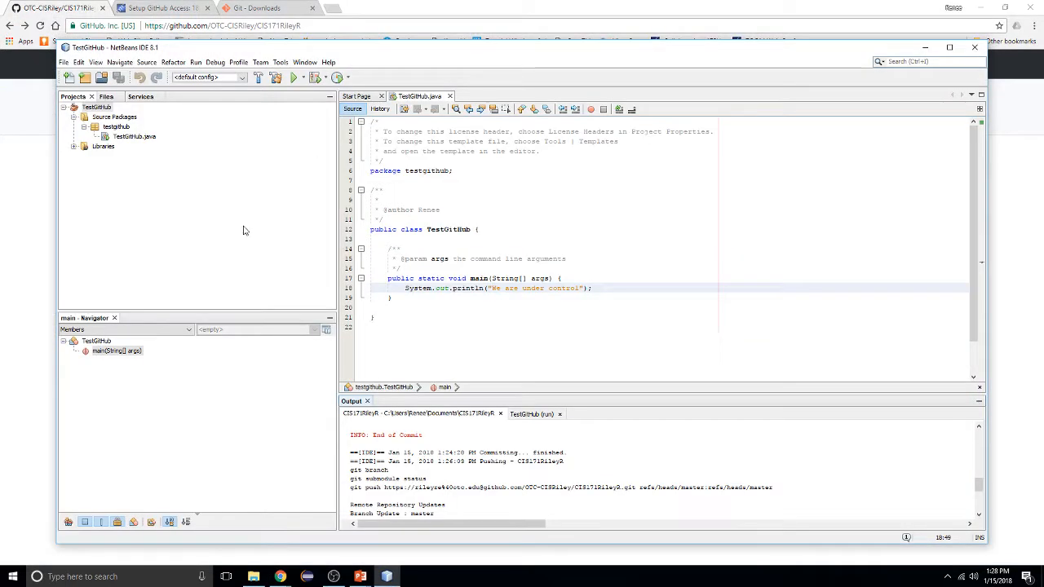
left_click(118, 63)
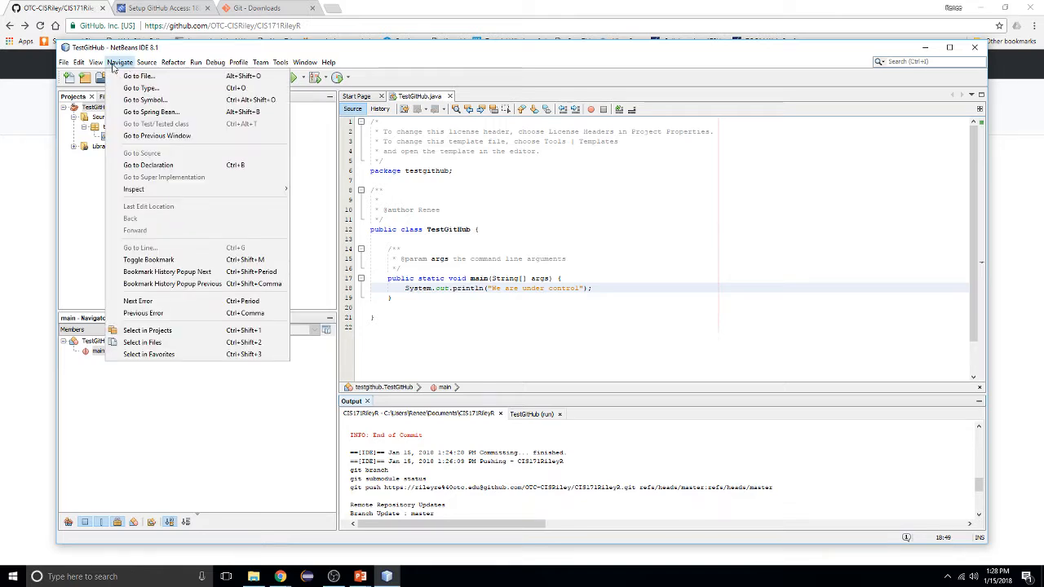
mouse_move(260, 65)
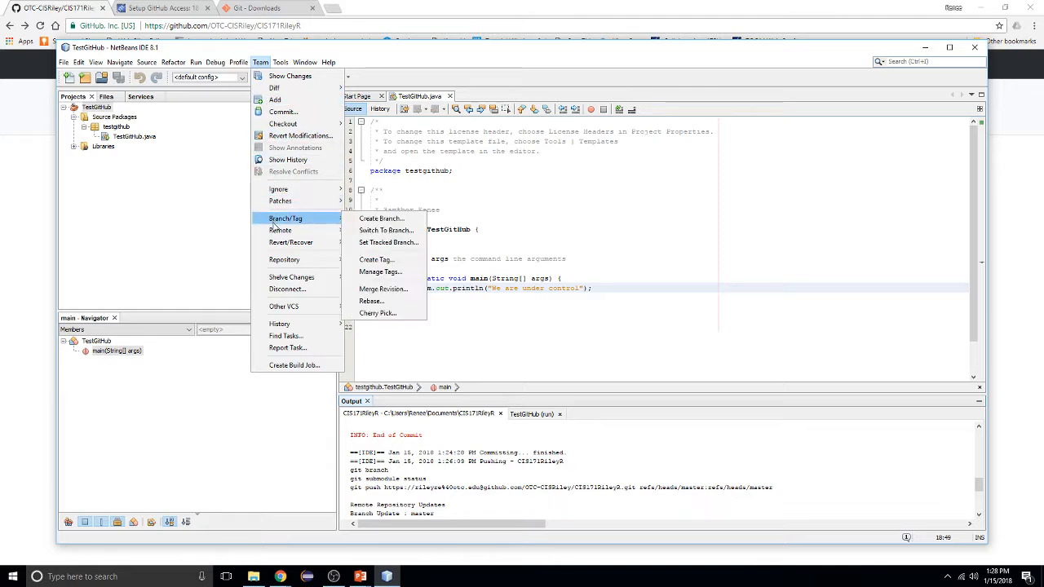
mouse_move(279, 231)
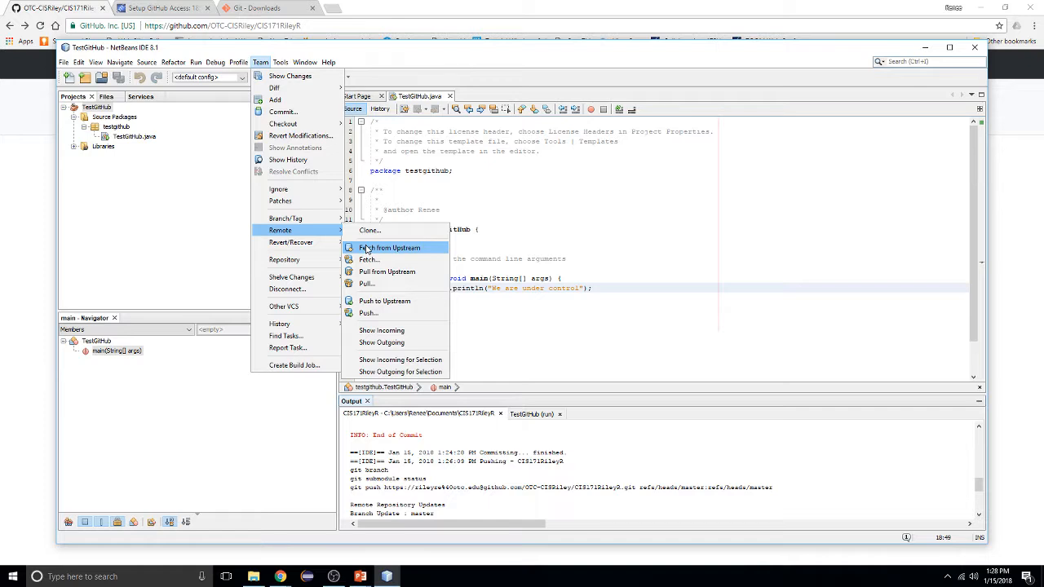
mouse_move(318, 262)
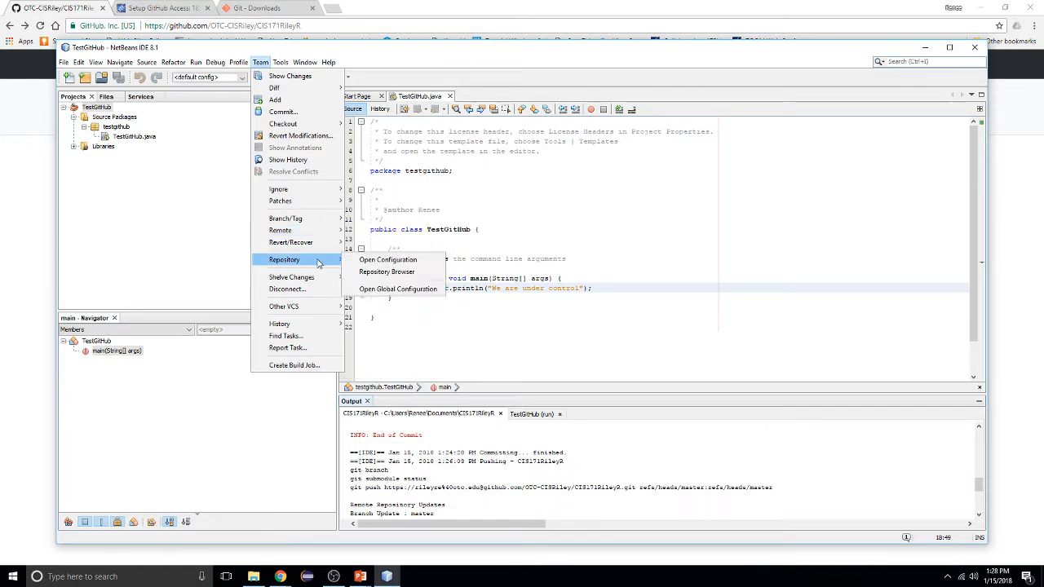
left_click(377, 271)
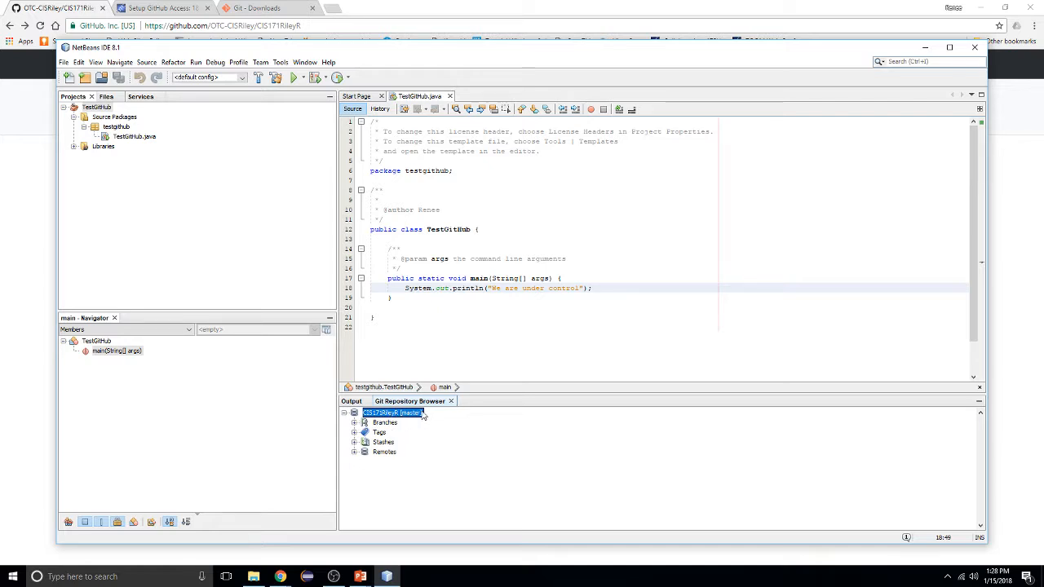
Expand Branches and Remotes to confirm local master matches origin/master, then collapse the tree
left_click(354, 423)
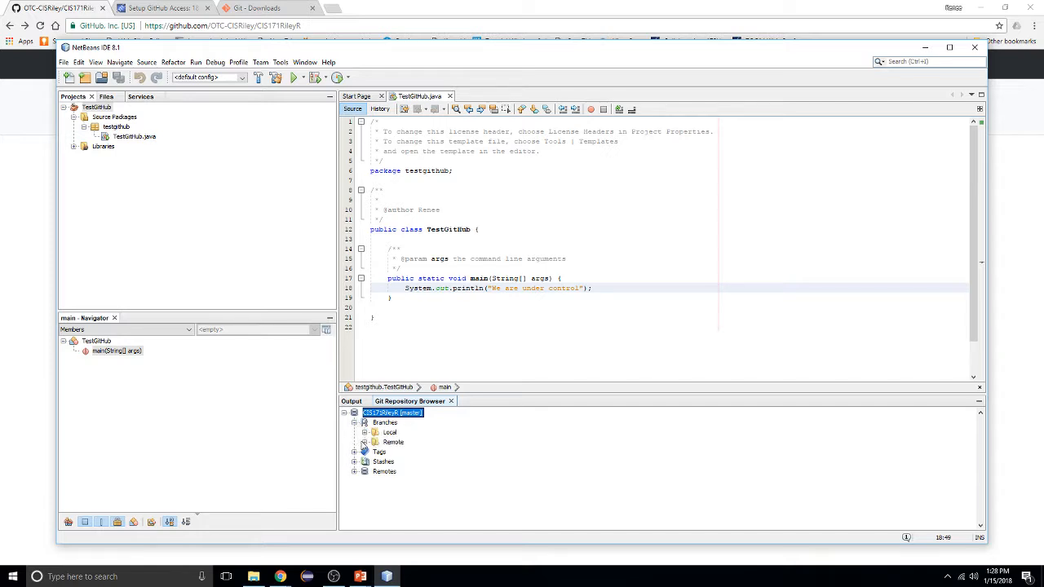
left_click(364, 442)
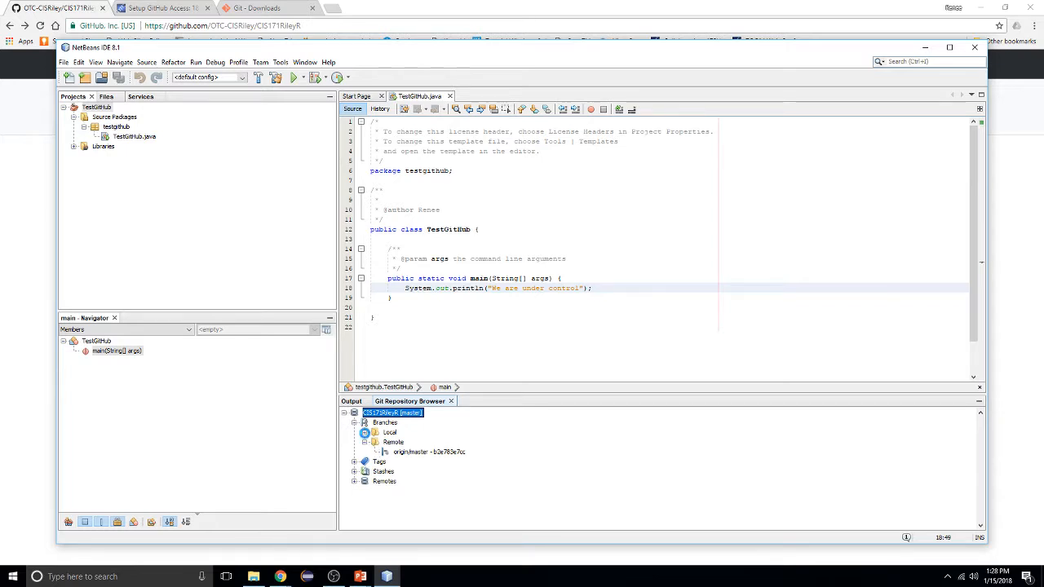
left_click(363, 433)
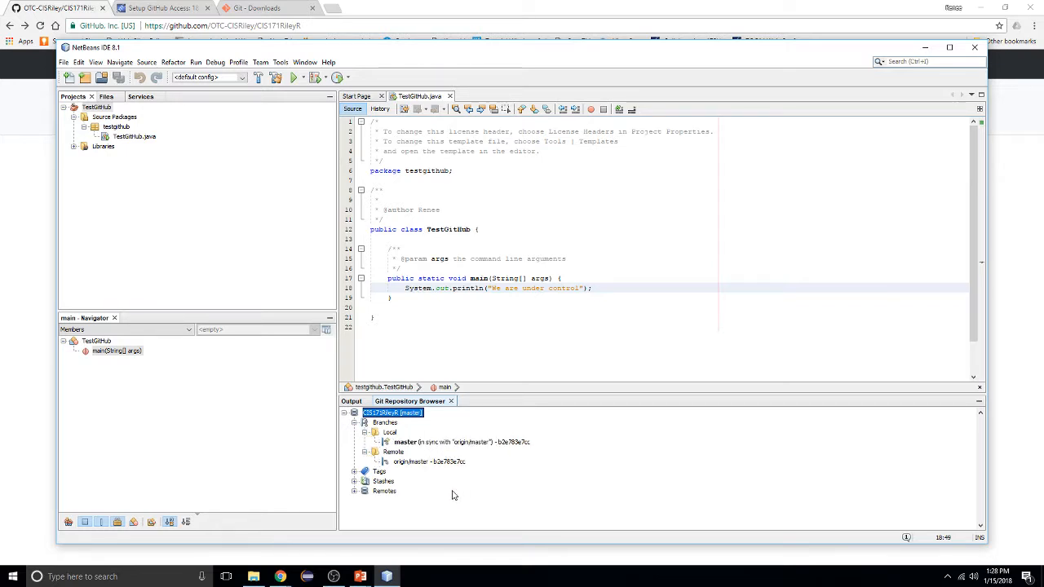
left_click(355, 492)
left_click(365, 501)
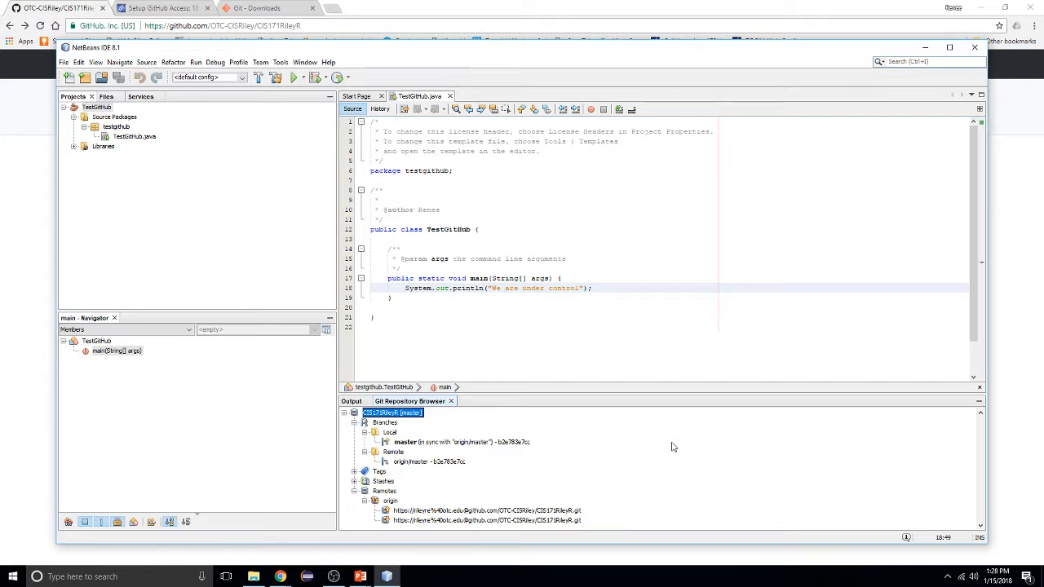
left_click(365, 501)
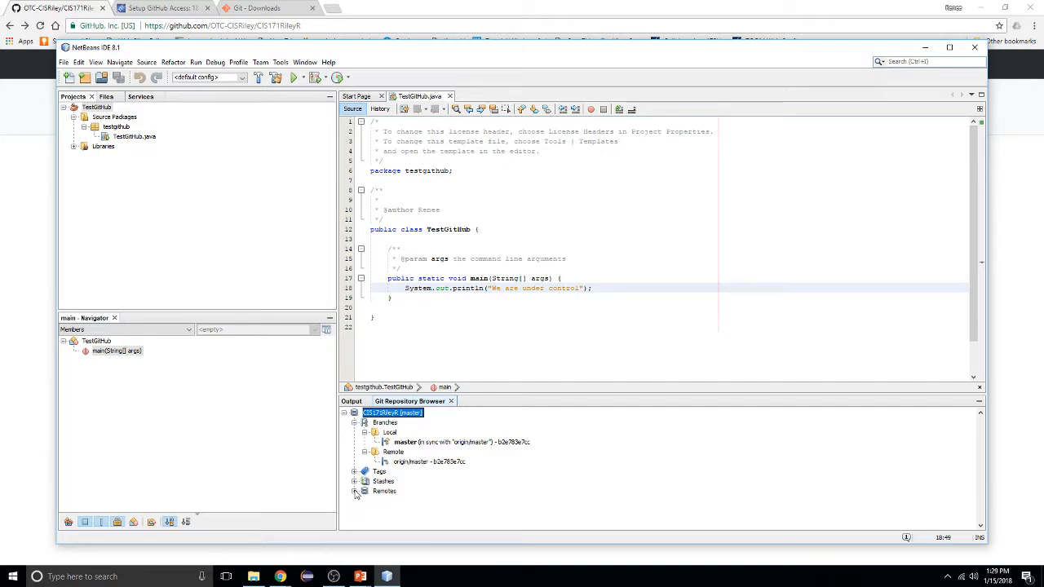
left_click(344, 414)
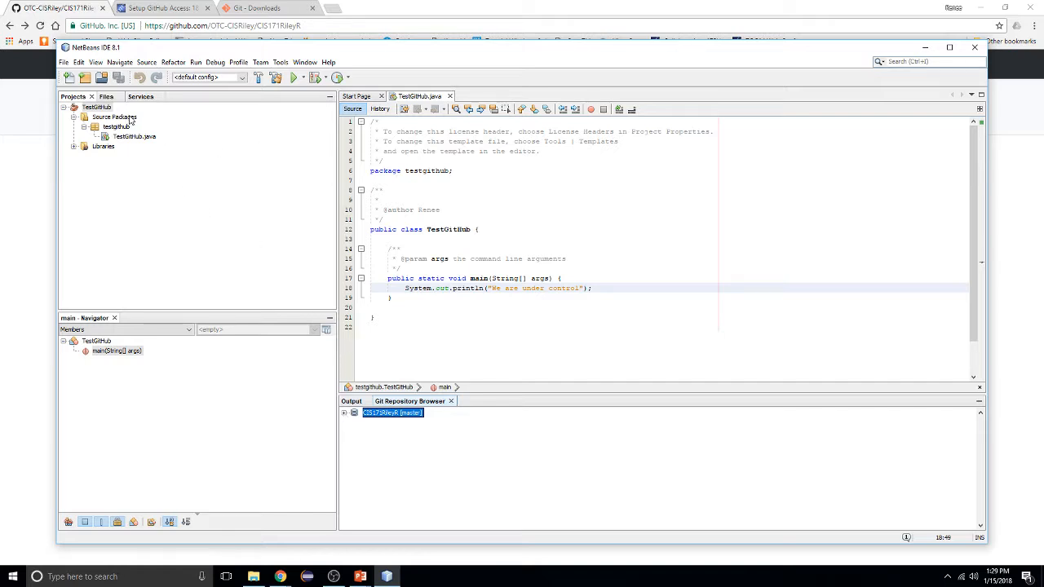
left_click(633, 288)
Add a new println line printing 'Love the github' after line 18 using sout
key("Return")
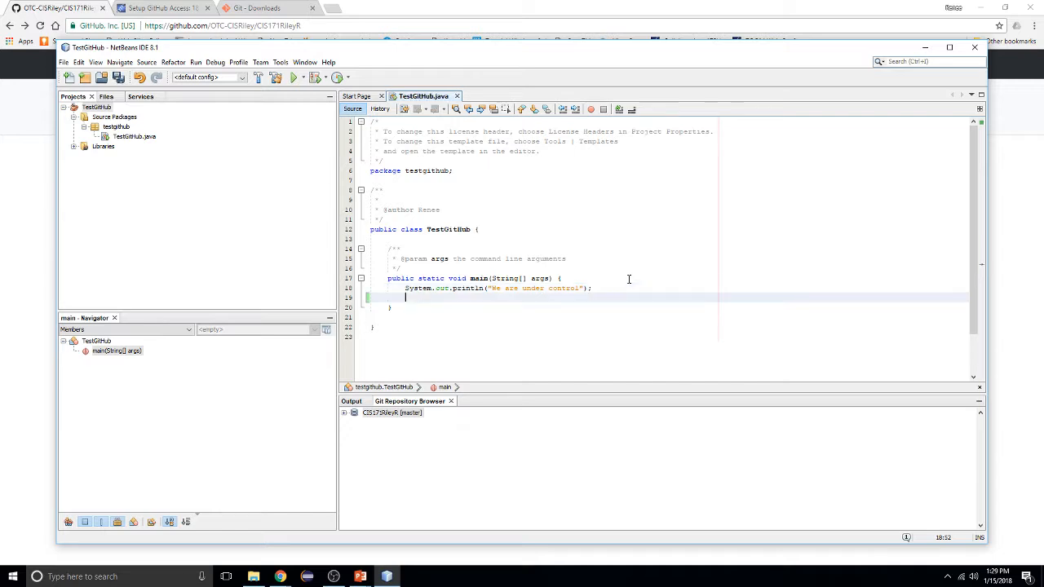
type("sout")
key("Tab")
type("Love the github\");")
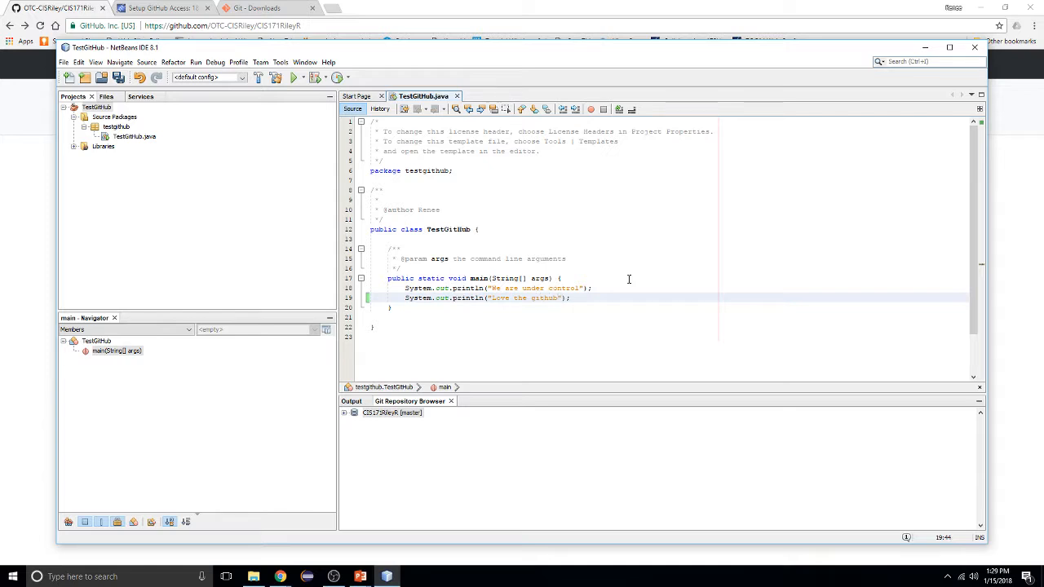
Run the TestGitHub project to see both messages print with BUILD SUCCESSFUL
left_click(296, 77)
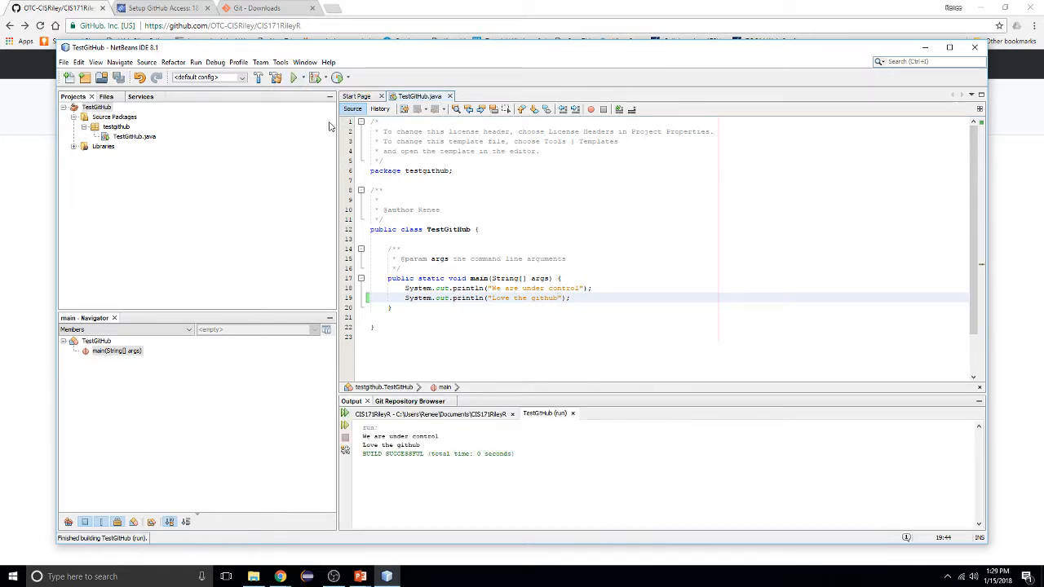
left_click(242, 194)
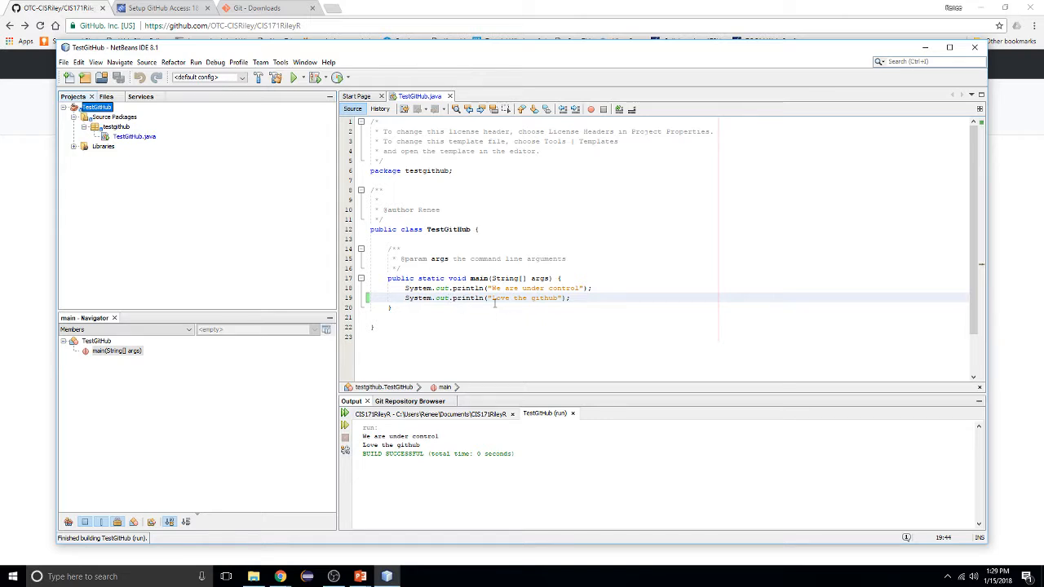
left_click(390, 335)
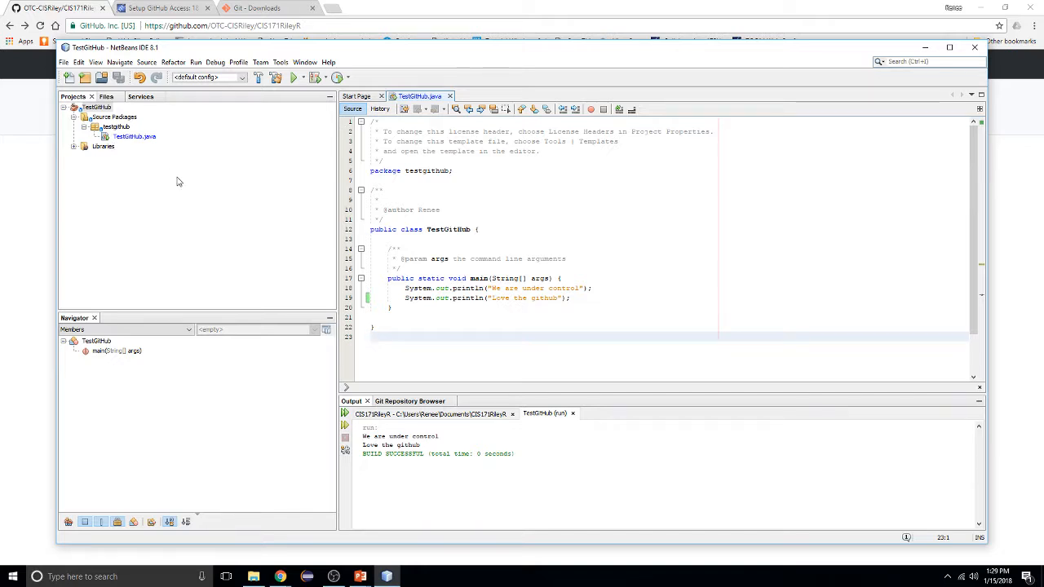
Commit the modified TestGitHub.java via Git > Commit with message 'Added a second message'
right_click(101, 108)
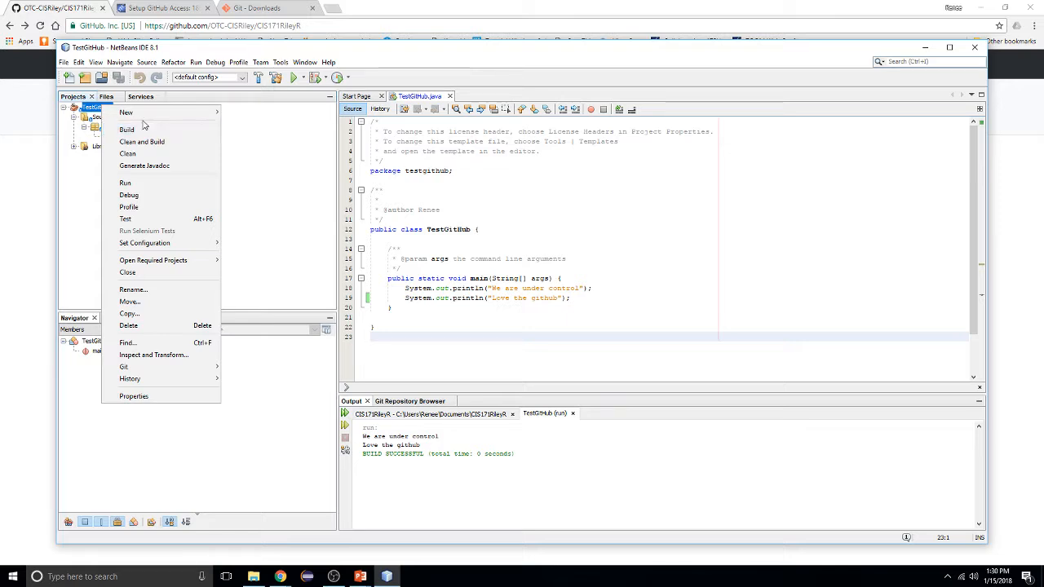
mouse_move(185, 368)
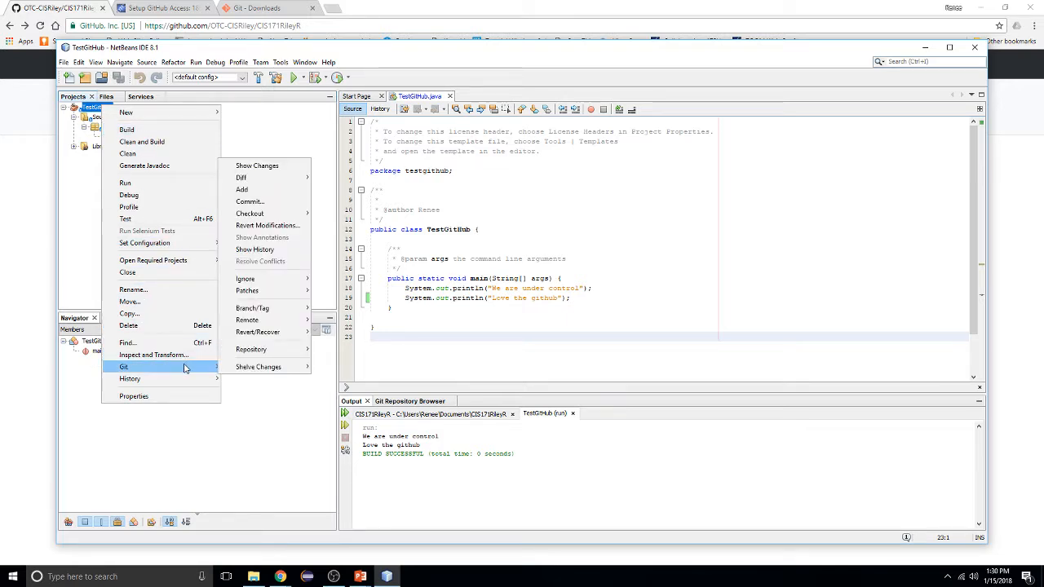
left_click(259, 206)
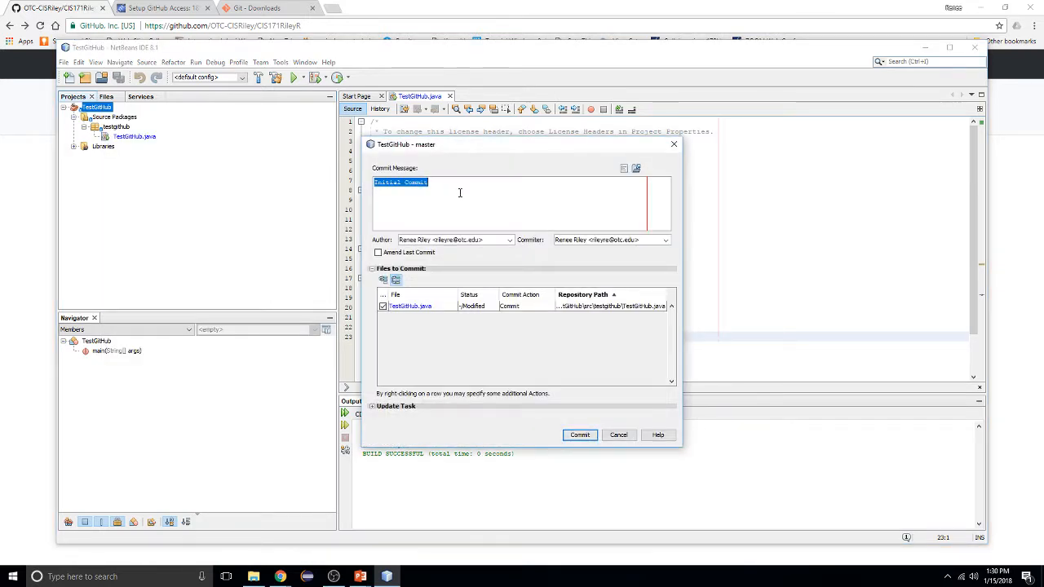
type("Adde")
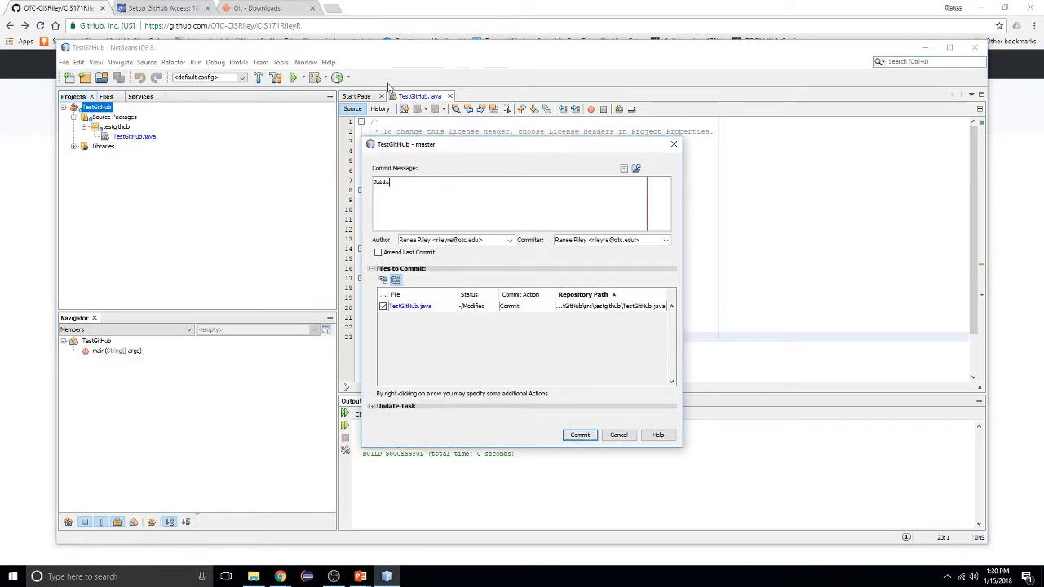
type("d a second message")
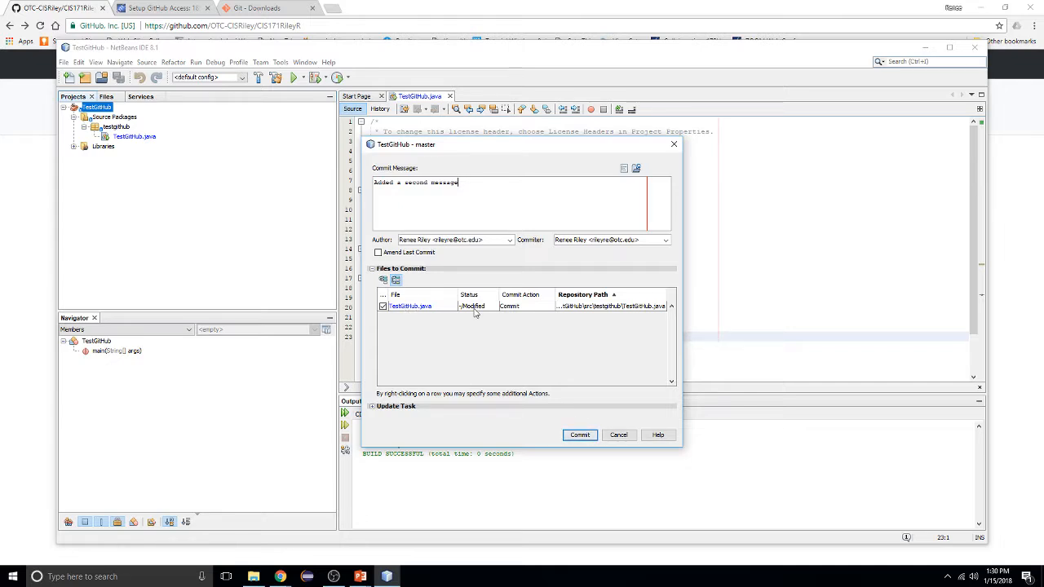
left_click(580, 434)
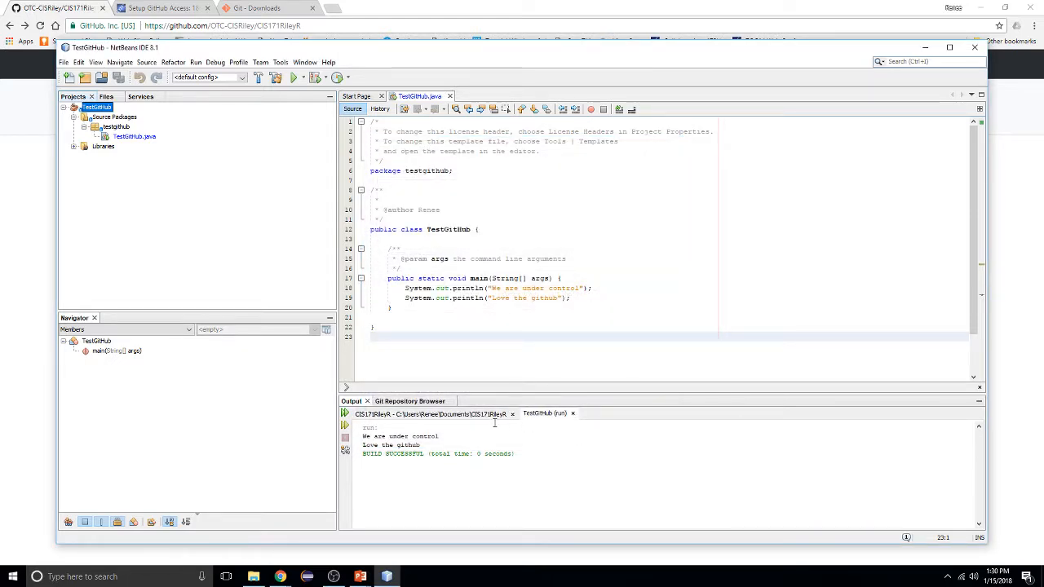
Show the CIS171RileyR Git output tab and scroll to the end of the commit log
left_click(359, 406)
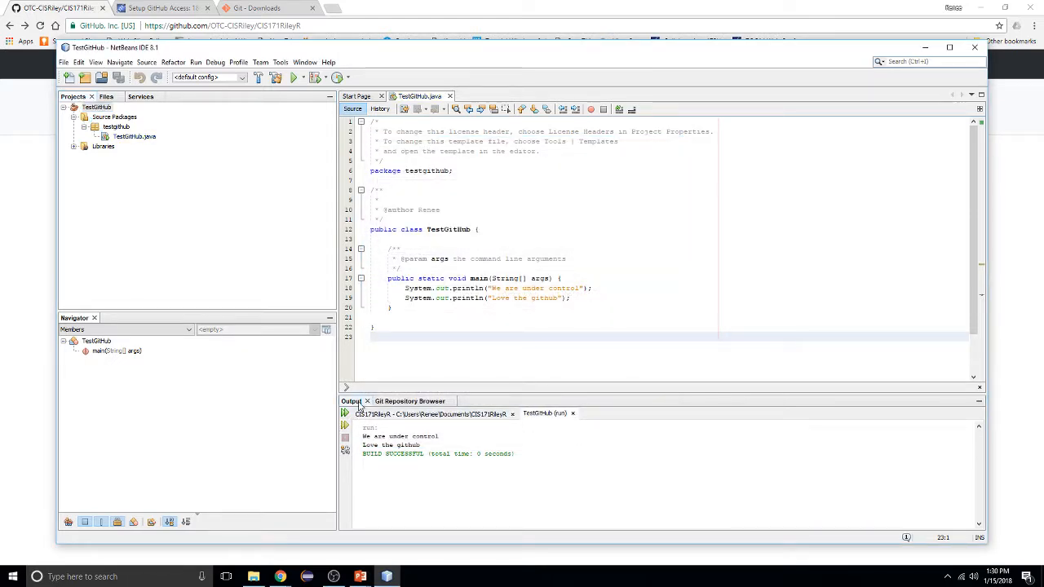
left_click(390, 402)
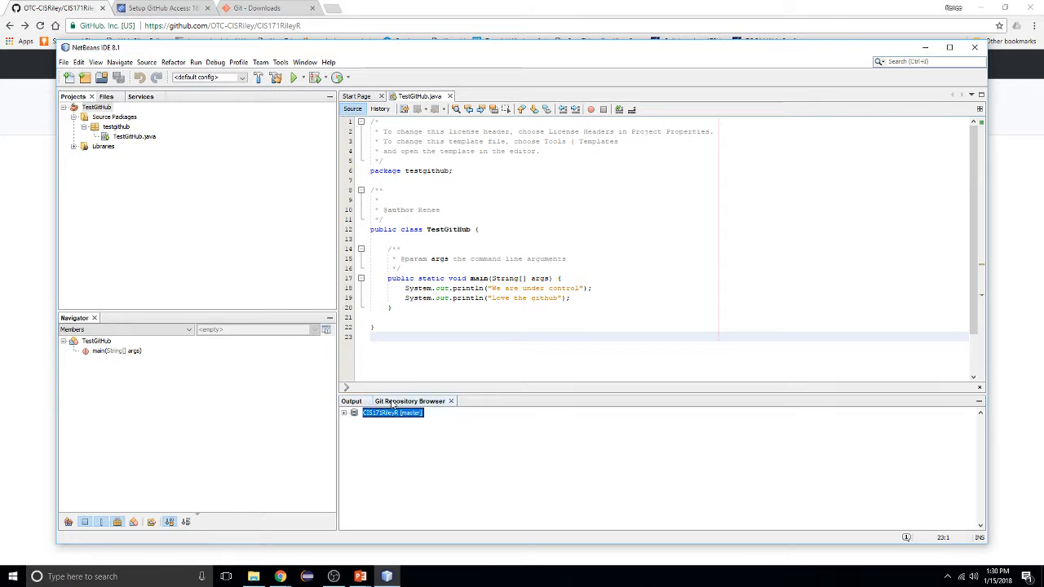
left_click(349, 403)
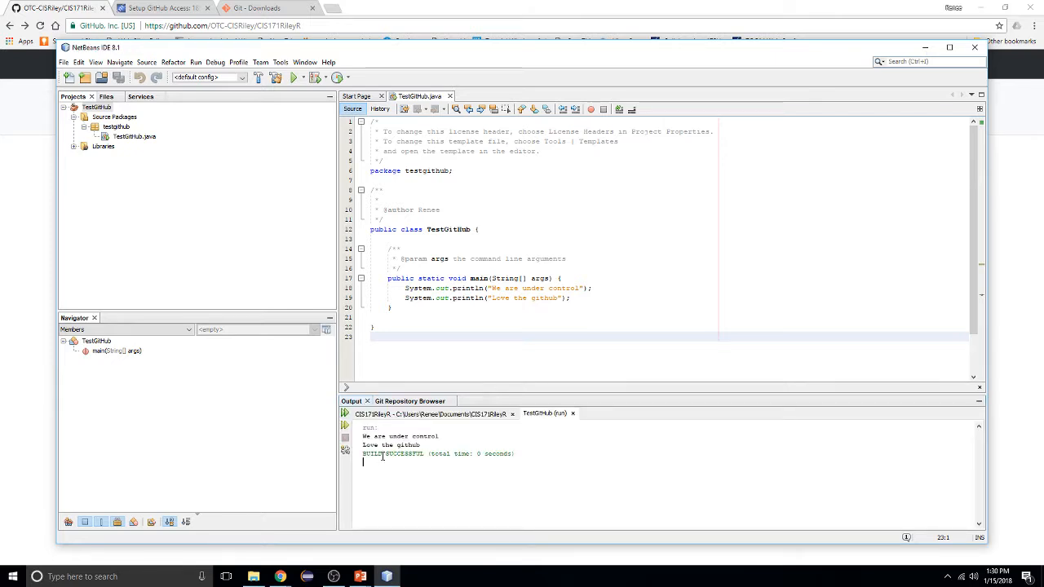
left_click(387, 414)
scroll(407, 447, "down", 8)
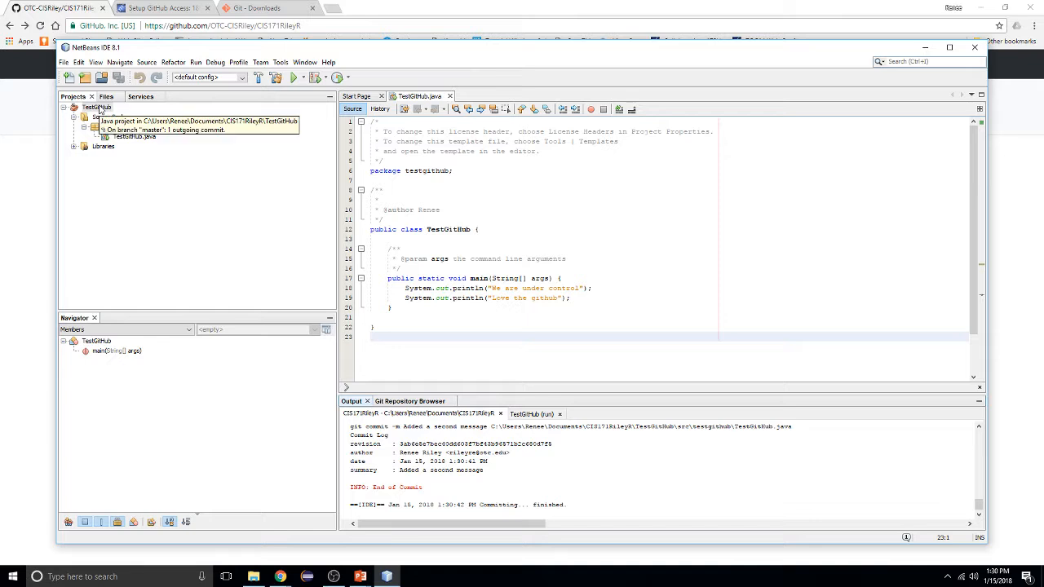
Push the second commit via Git > Remote > Push to Upstream, then minimize NetBeans
right_click(101, 108)
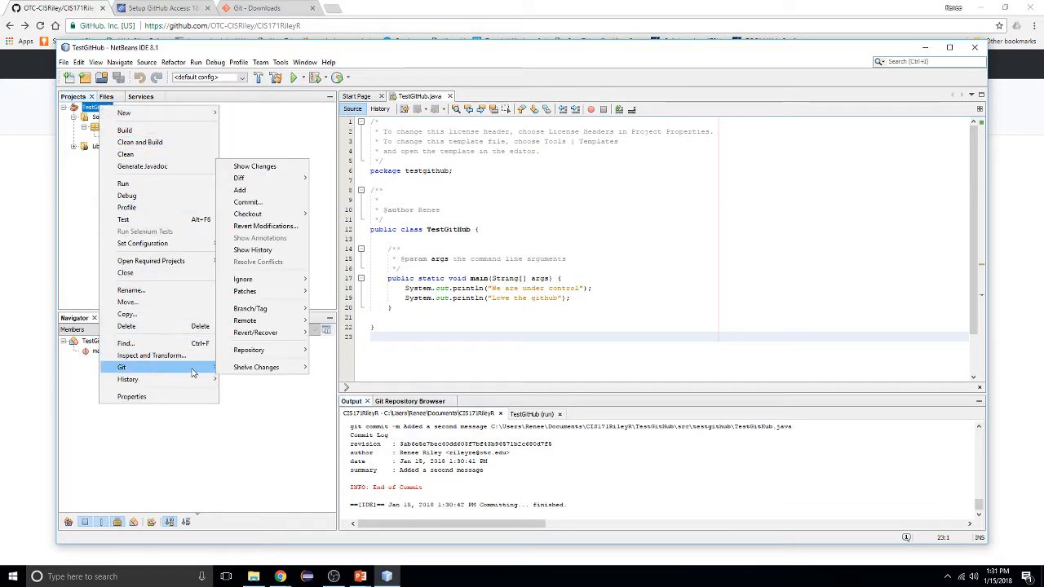
mouse_move(196, 373)
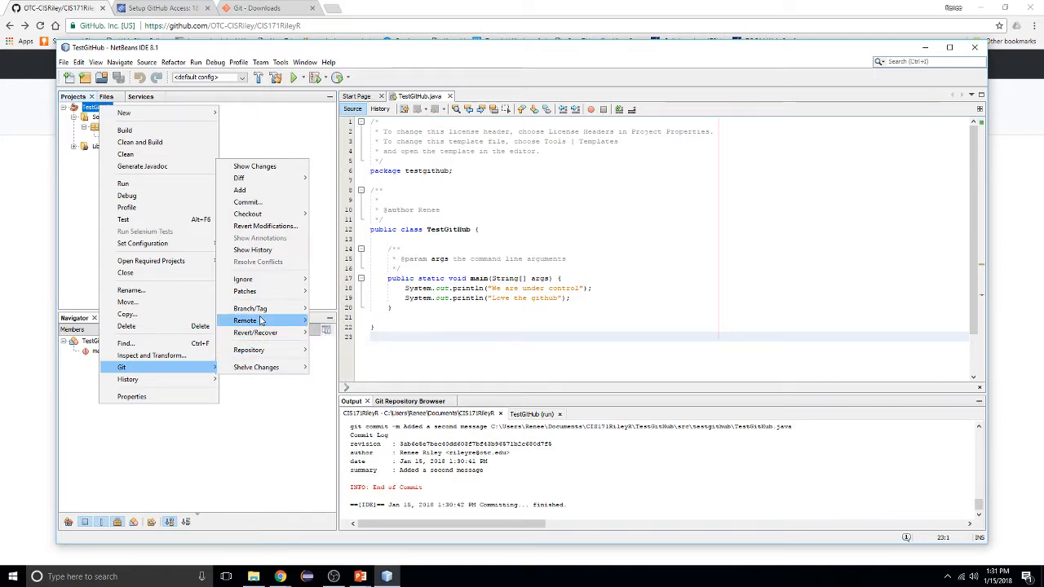
mouse_move(261, 321)
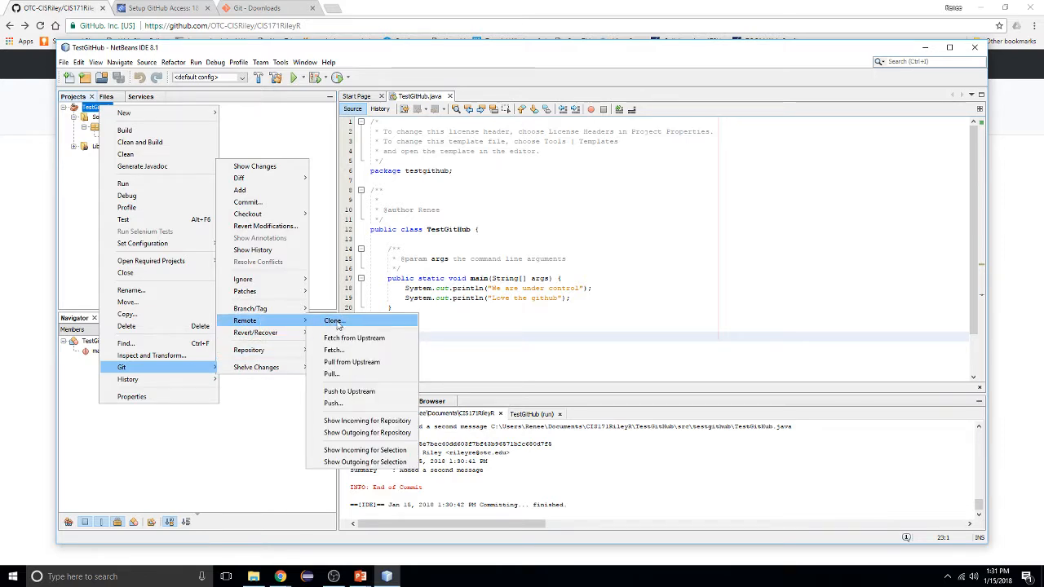
left_click(343, 391)
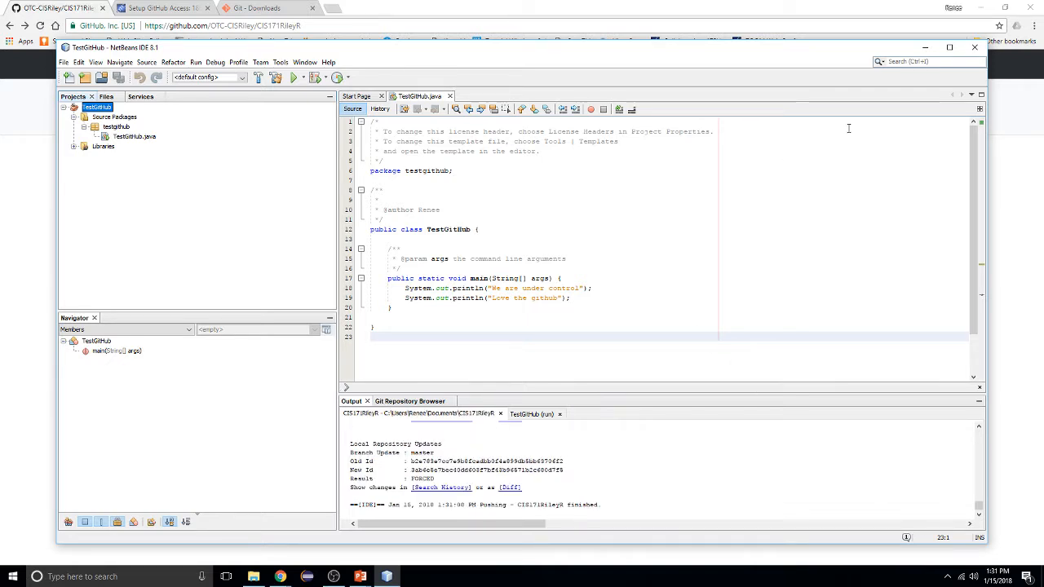
left_click(925, 47)
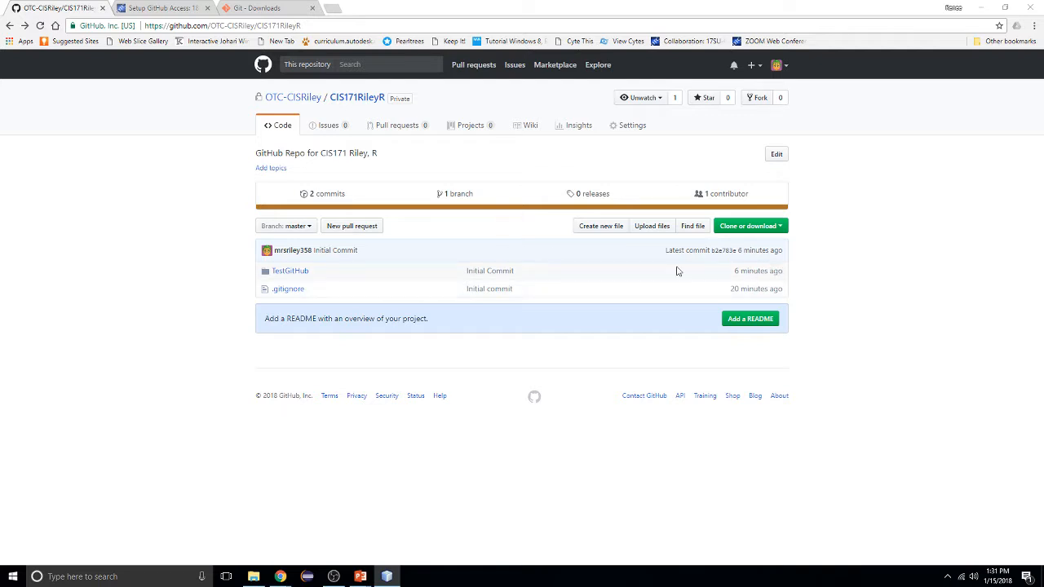
Reload the repository to show 3 commits, view the pushed TestGitHub.java, then return to Code
left_click(41, 25)
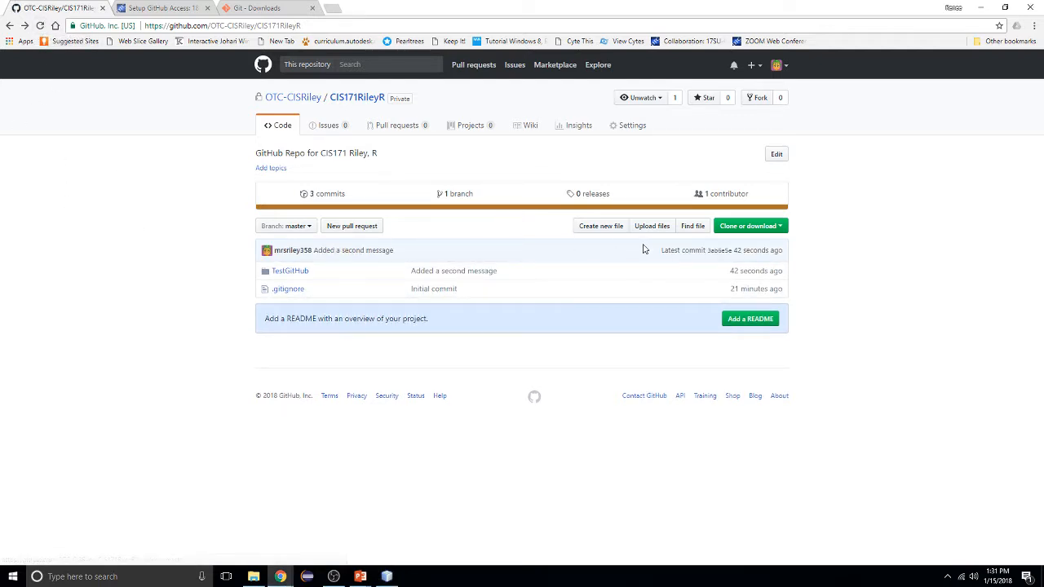
left_click(277, 272)
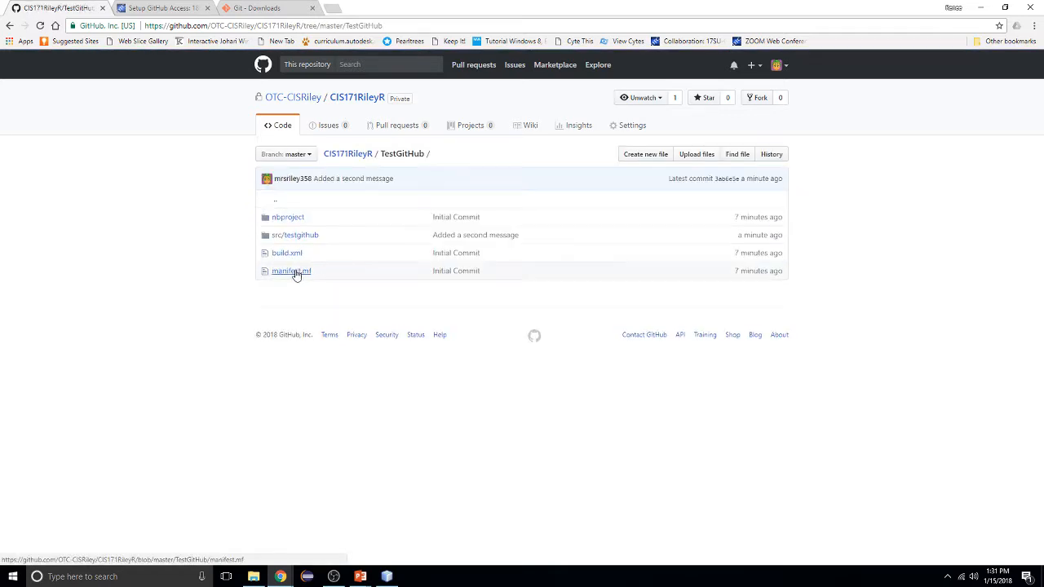
left_click(296, 235)
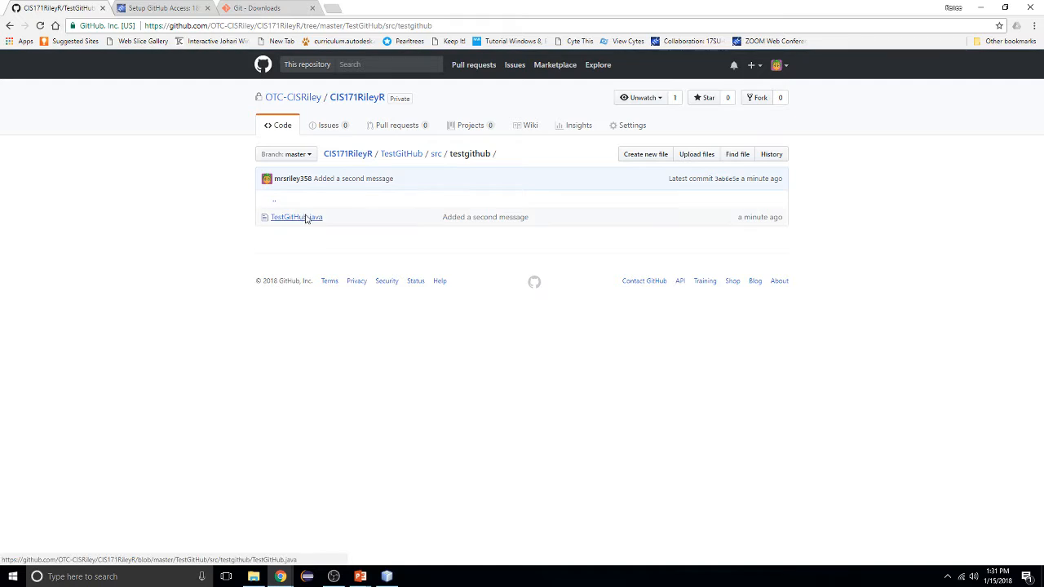
left_click(307, 218)
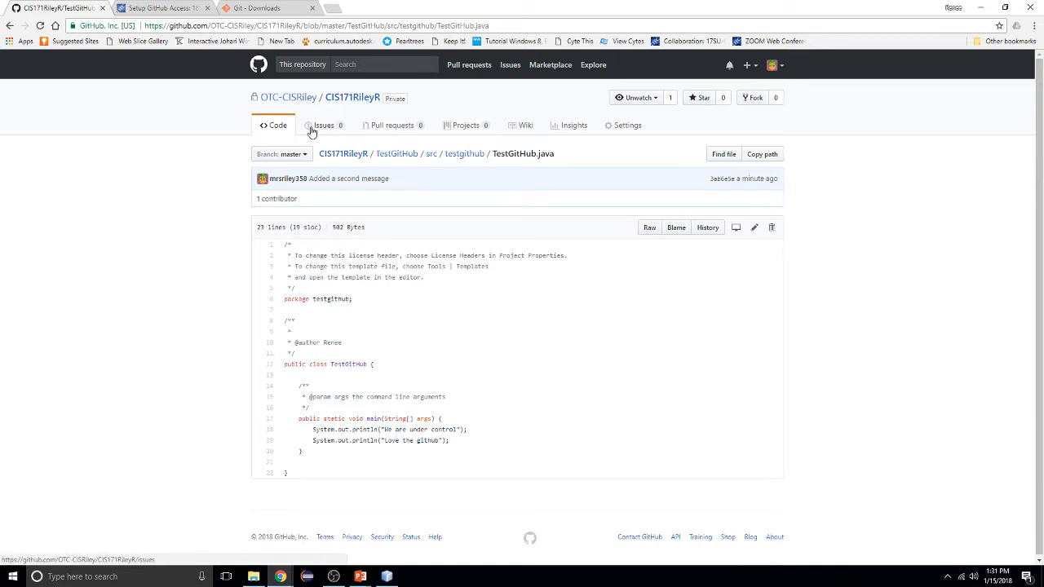
left_click(274, 126)
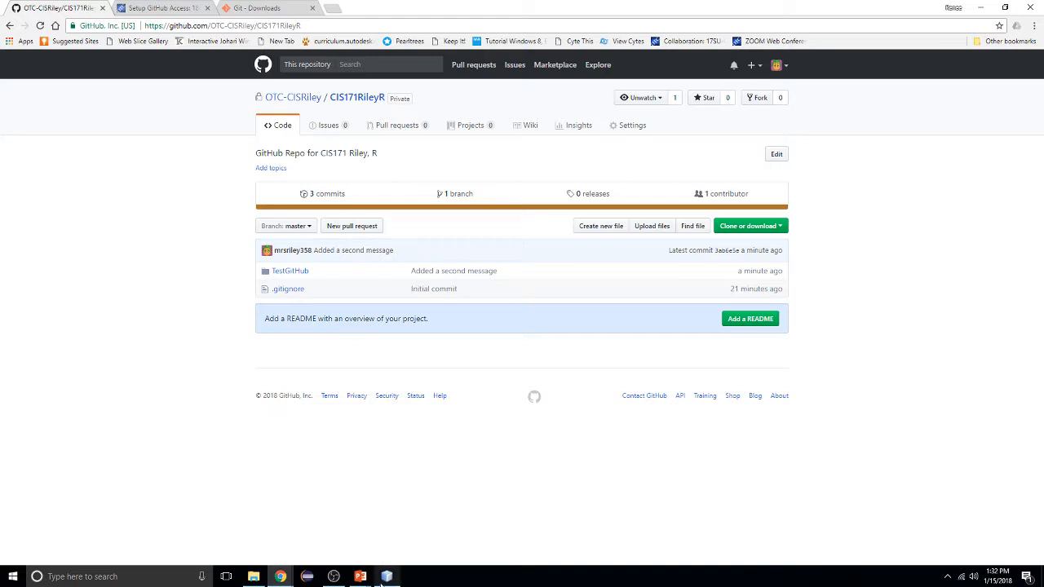
Open the TestGitHub folder showing nbproject, src/testgithub, build.xml and manifest.mf
mouse_move(382, 580)
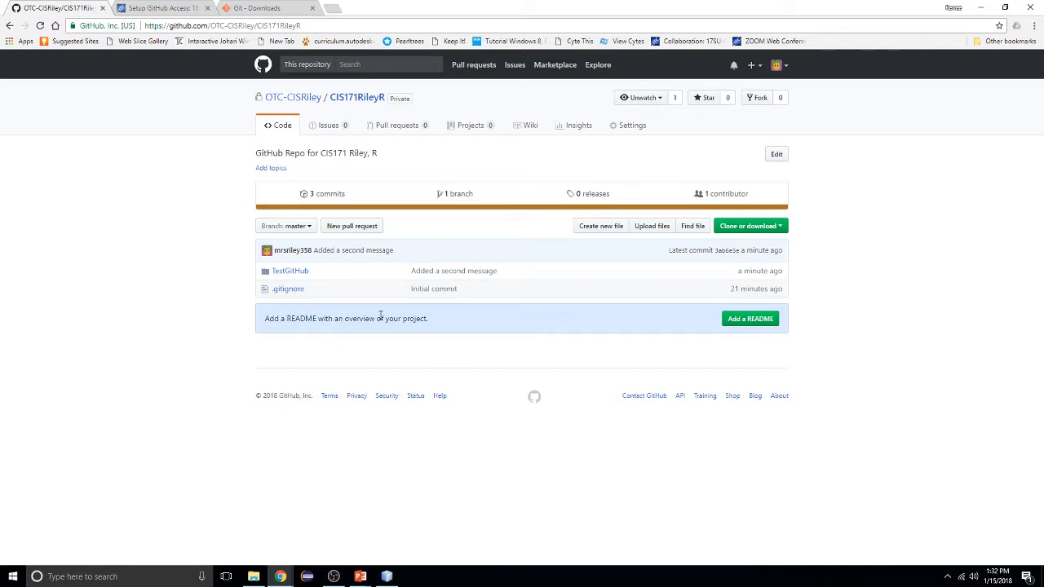
left_click(298, 271)
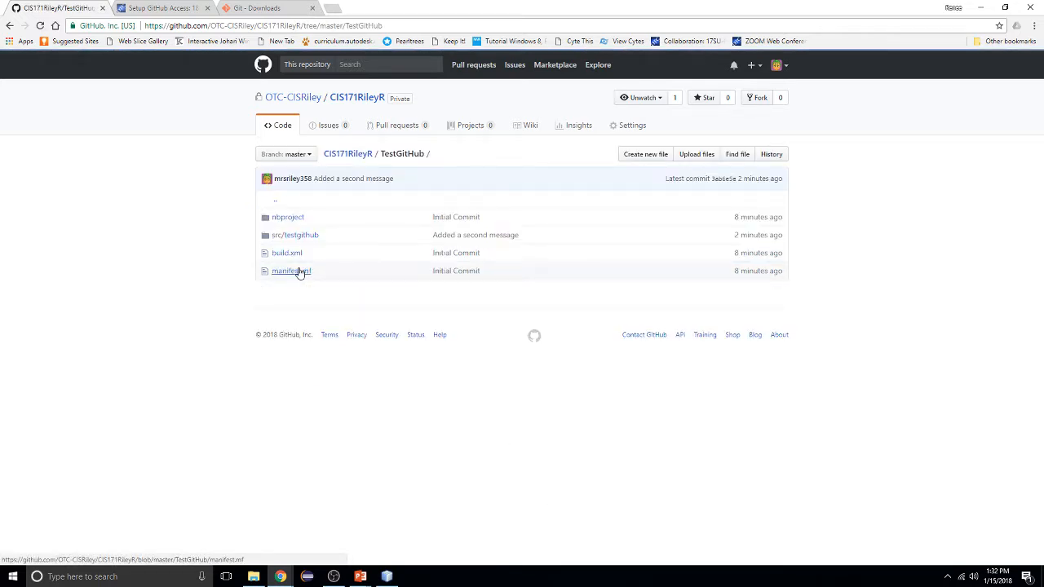
left_click(416, 23)
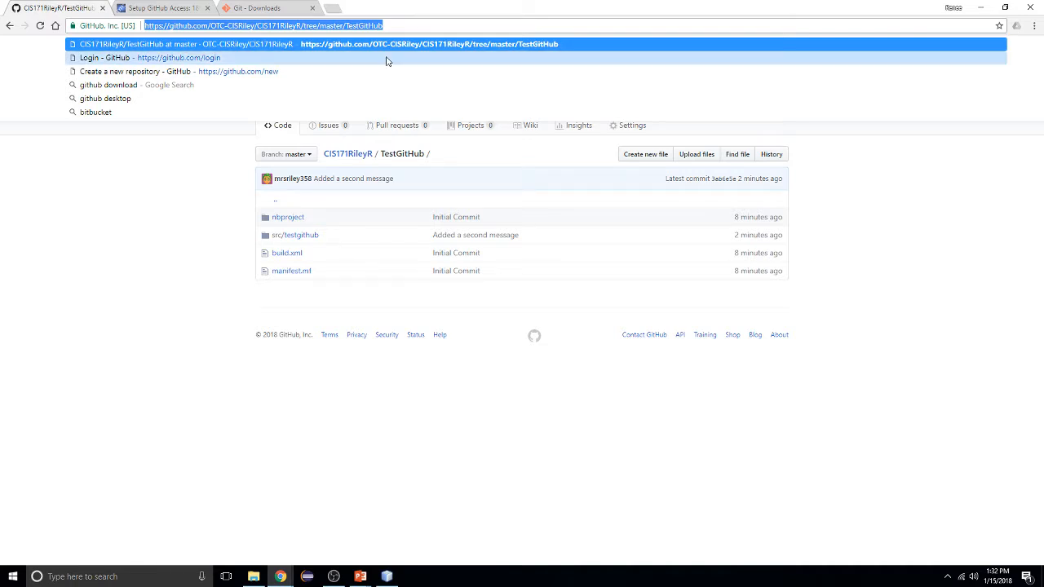
left_click(222, 268)
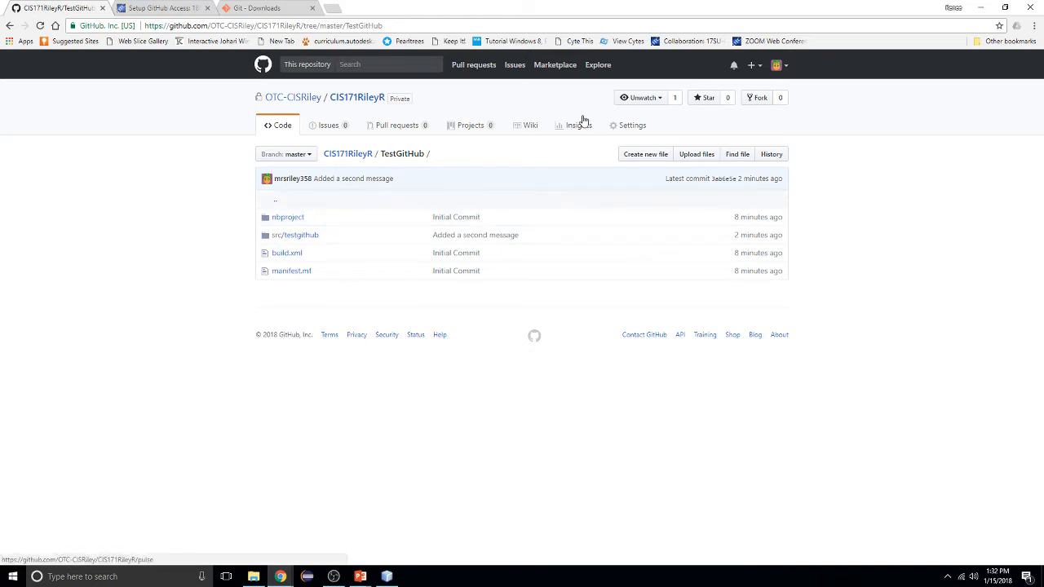